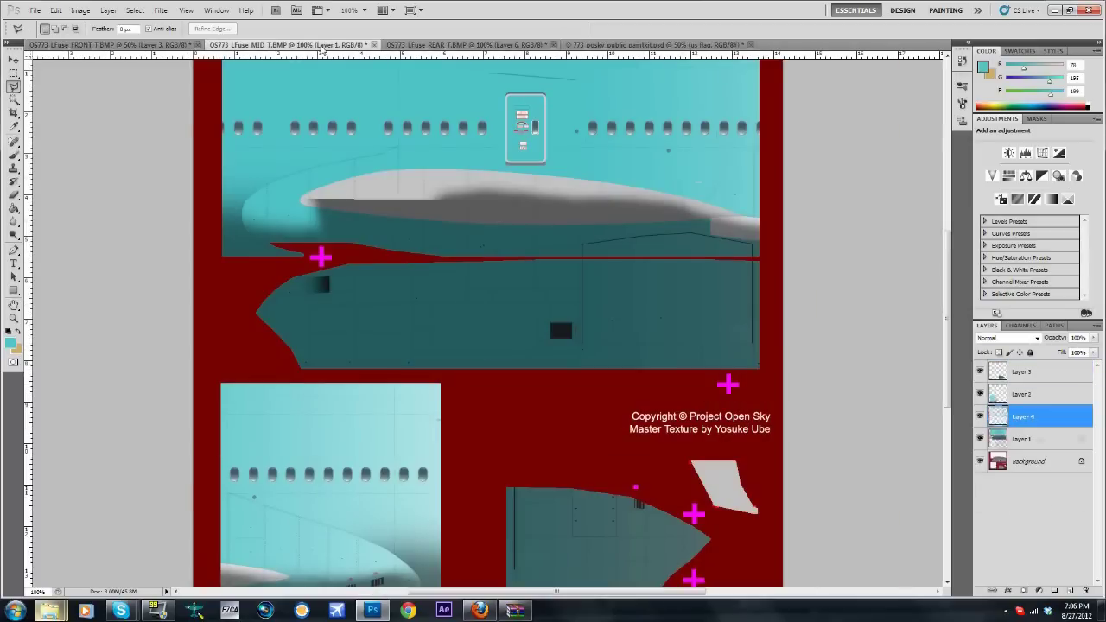
Step: Bring the pasted mirrored fuselage layer to the top of the stack and move it roughly over the upper mid-fuselage panels
drag(1017, 418, 1019, 370)
click(17, 62)
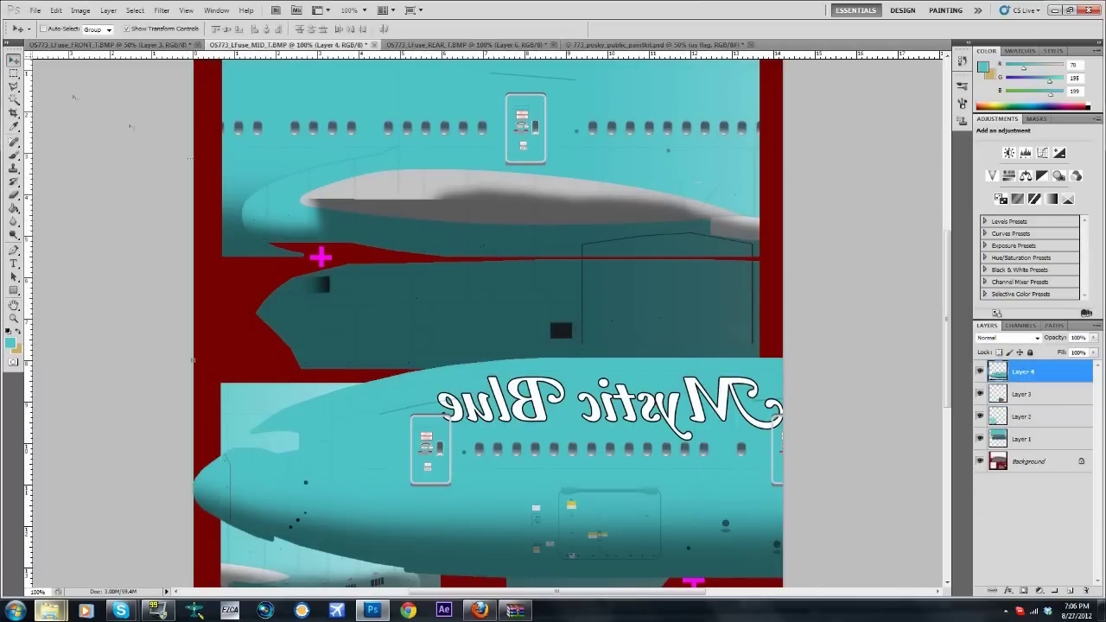
drag(559, 307, 558, 317)
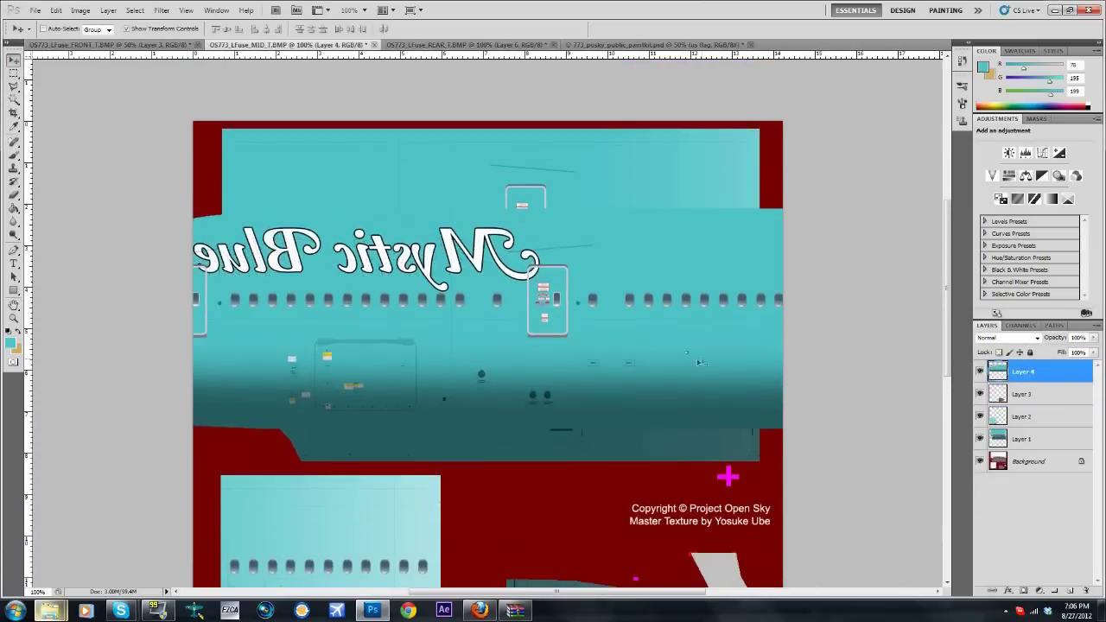
drag(698, 363, 221, 240)
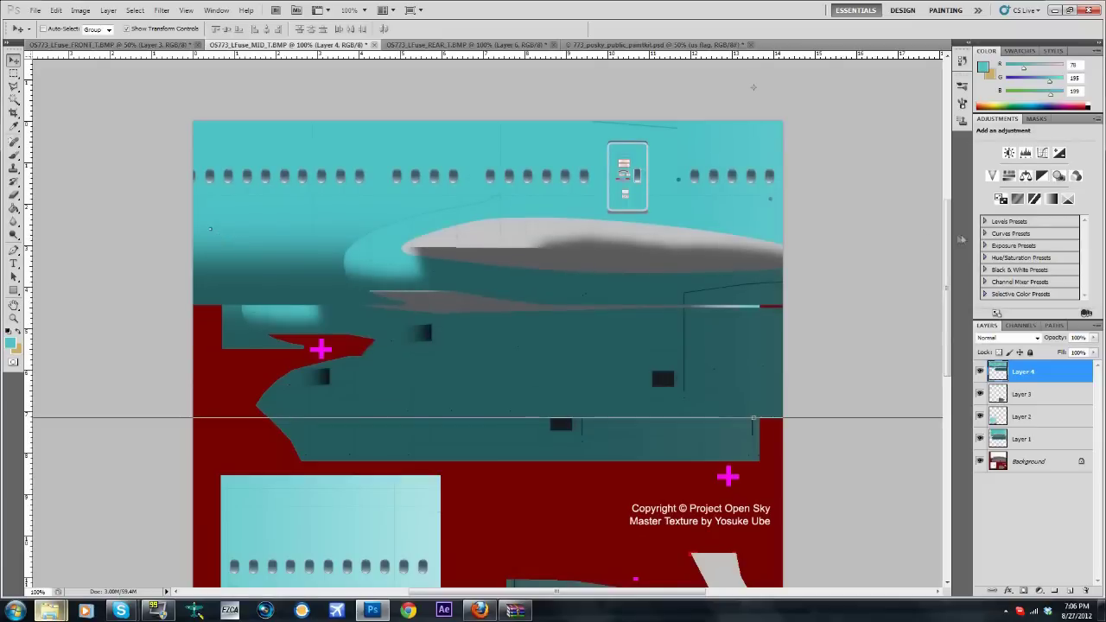
Step: Set the pasted layer's blending to Multiply and align its windows, door and wing root with the texture underneath
click(1000, 337)
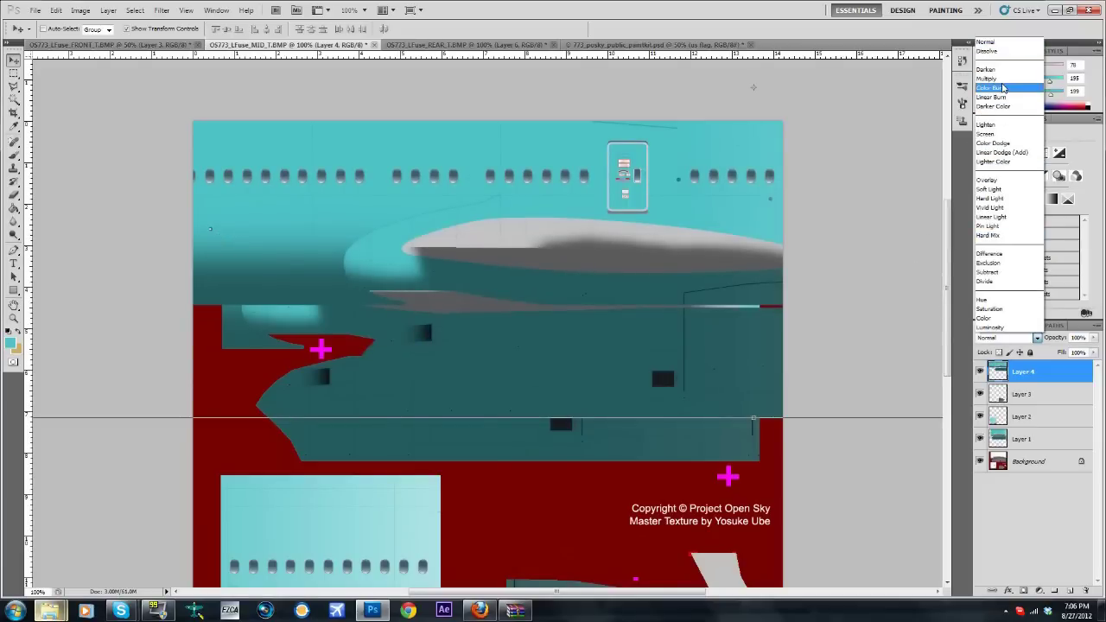
click(1002, 89)
drag(520, 267, 474, 305)
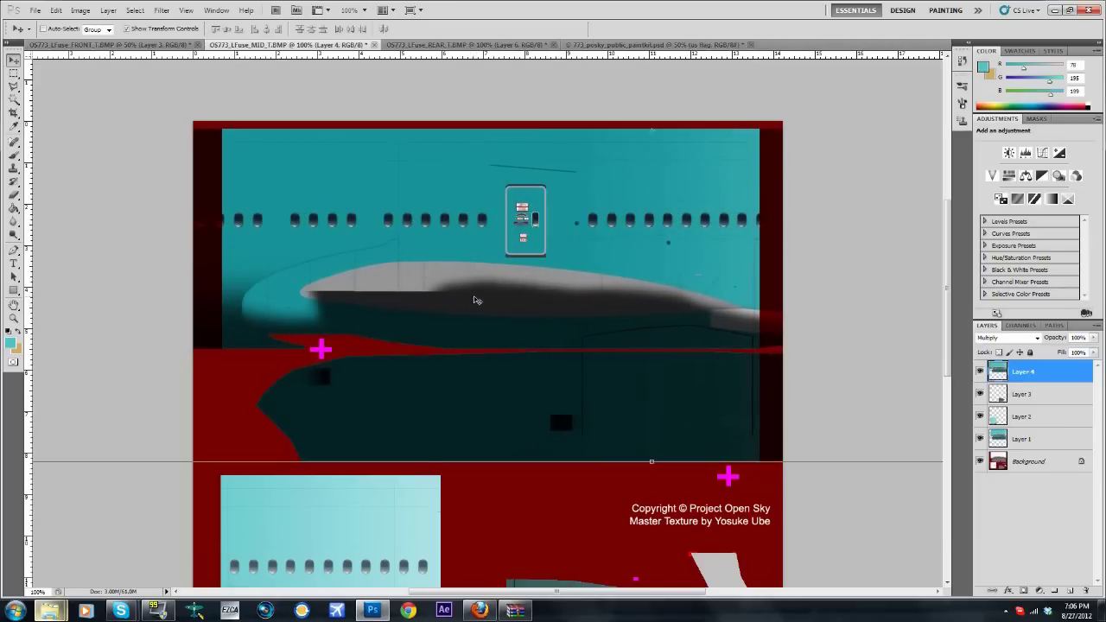
Step: Delete the strips of the aligned layer that overhang both sides of the upper mid-fuselage panels, and restore Normal blending
click(12, 76)
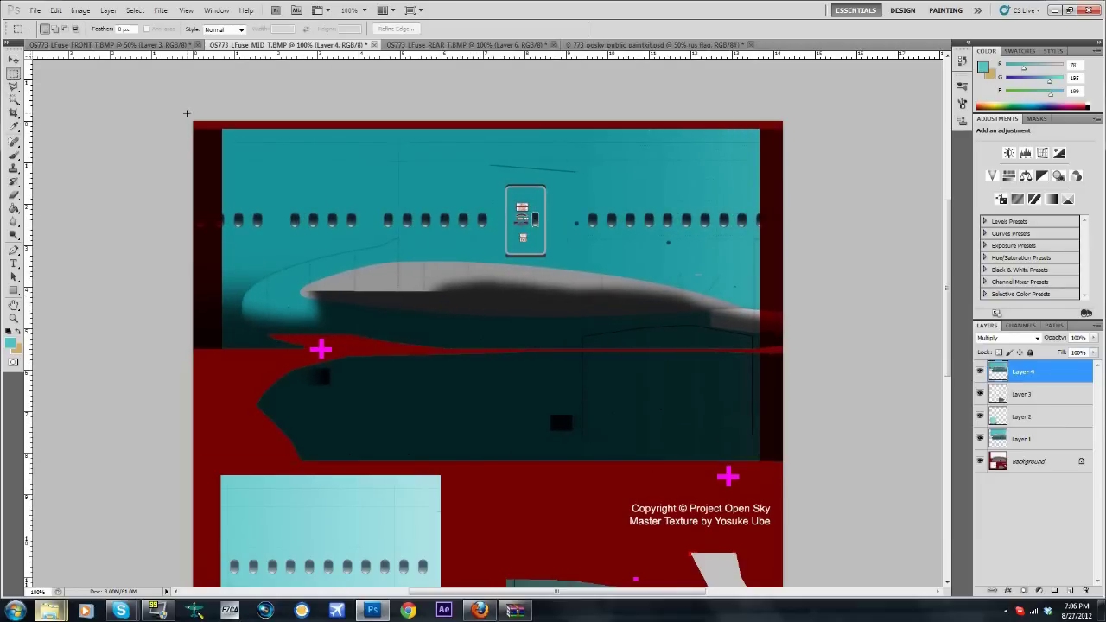
drag(208, 414, 220, 418)
key(Delete)
drag(743, 471, 762, 492)
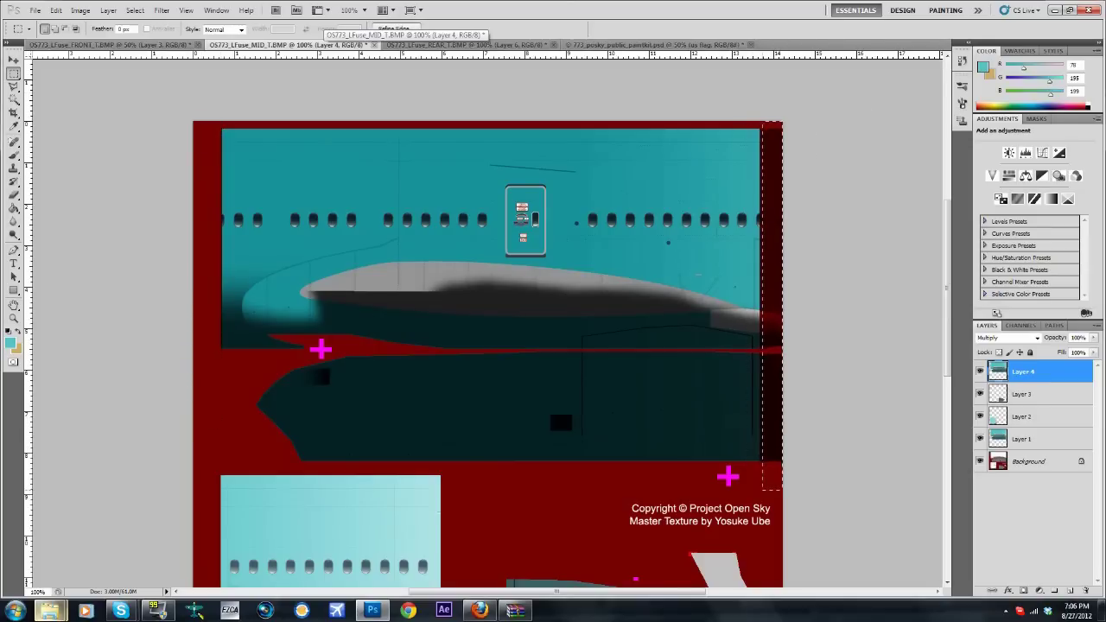
key(Delete)
click(1015, 338)
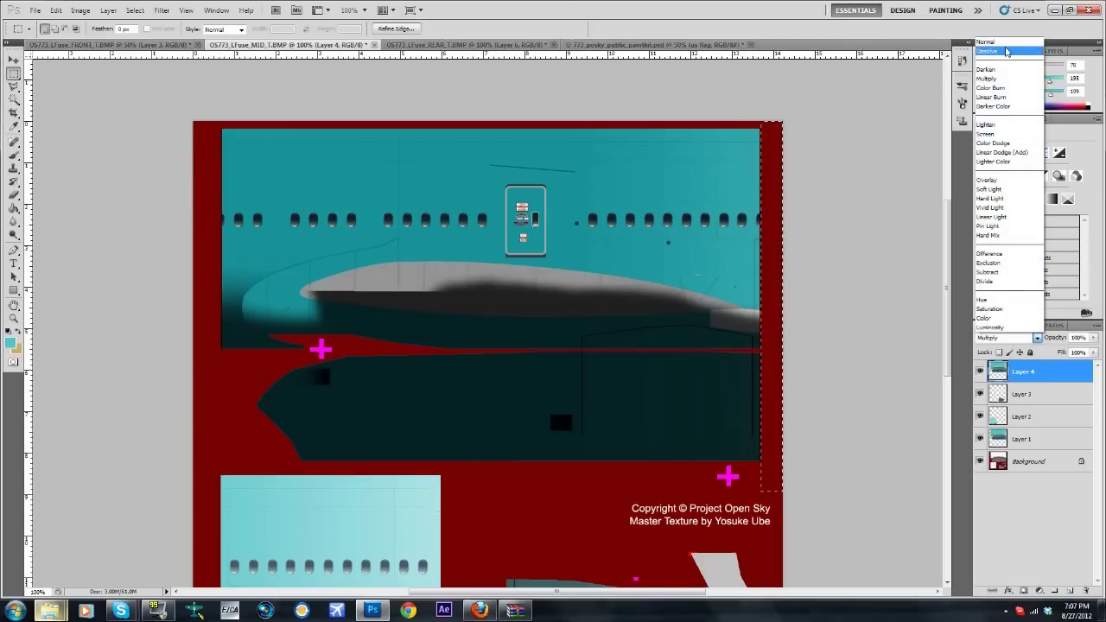
click(990, 42)
Step: Paste another mirrored fuselage copy, set it to Color Burn and align it over the lower-left window and wing-root panel
scroll(940, 271, down, 4)
key(ctrl+v)
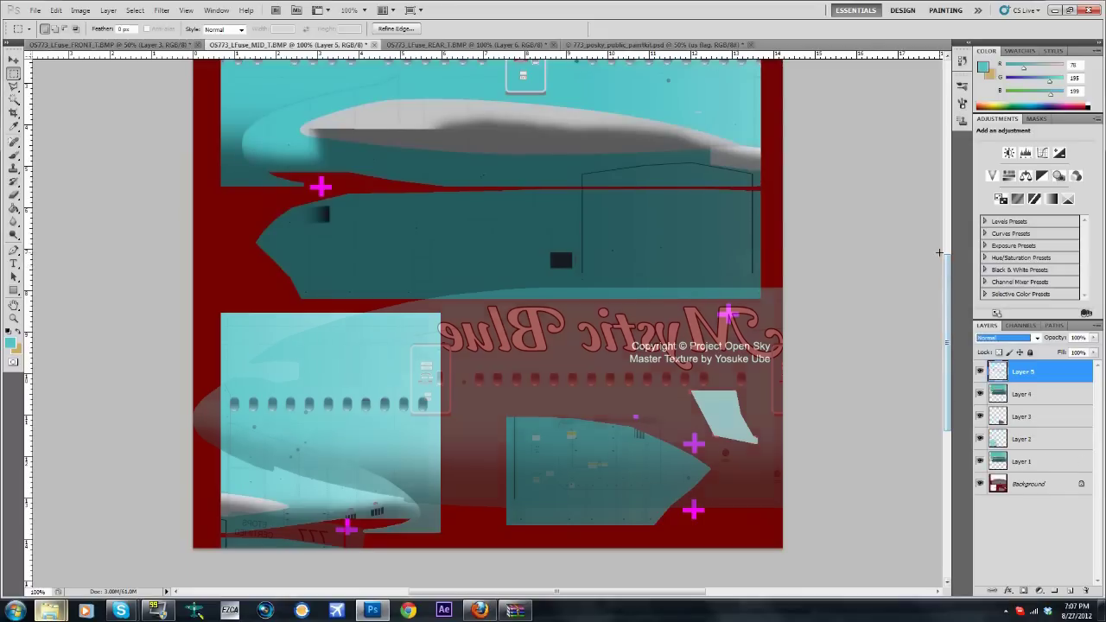
click(13, 60)
scroll(474, 199, down, 4)
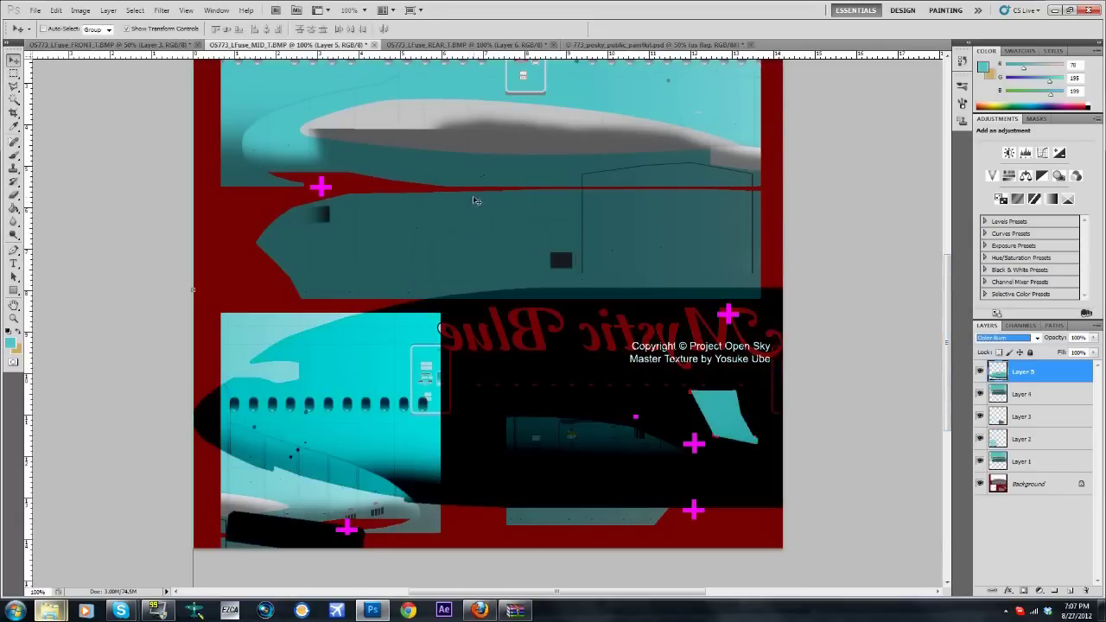
mouse_move(607, 357)
mouse_down()
mouse_move(542, 323)
mouse_move(377, 498)
mouse_up()
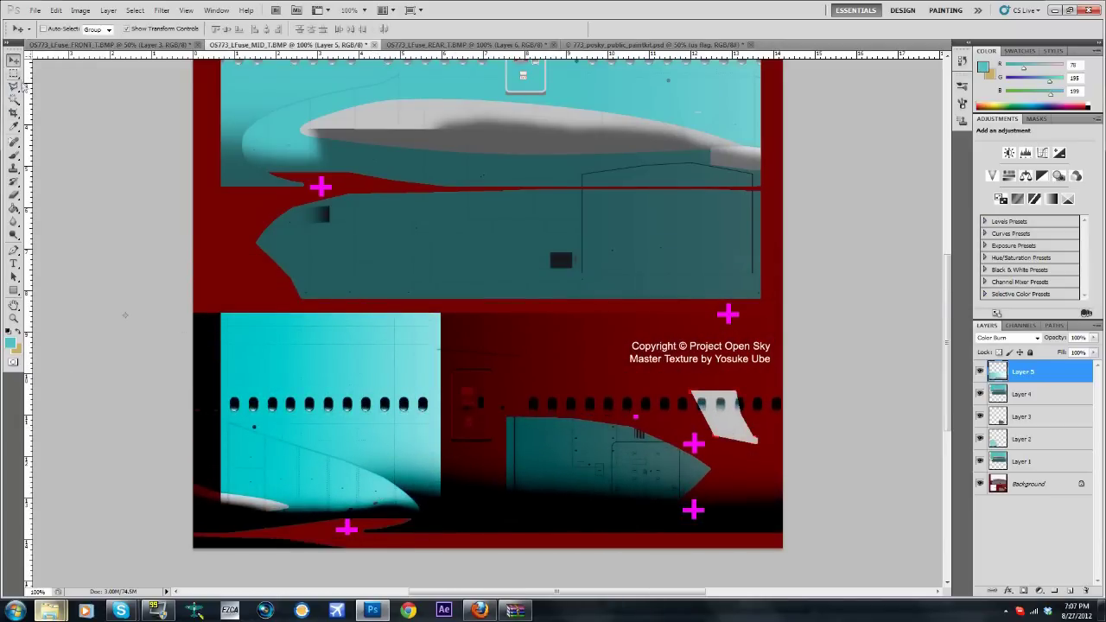
Step: Delete the parts of the copy outside both sides of the lower-left panel and return its blending to Normal
click(14, 74)
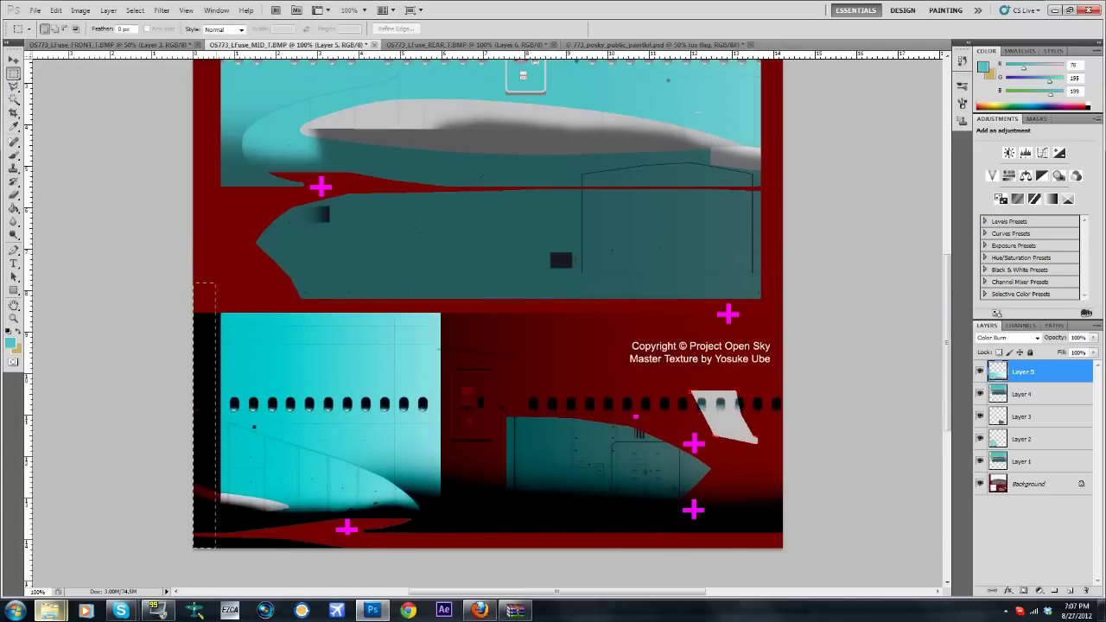
scroll(747, 212, down, 5)
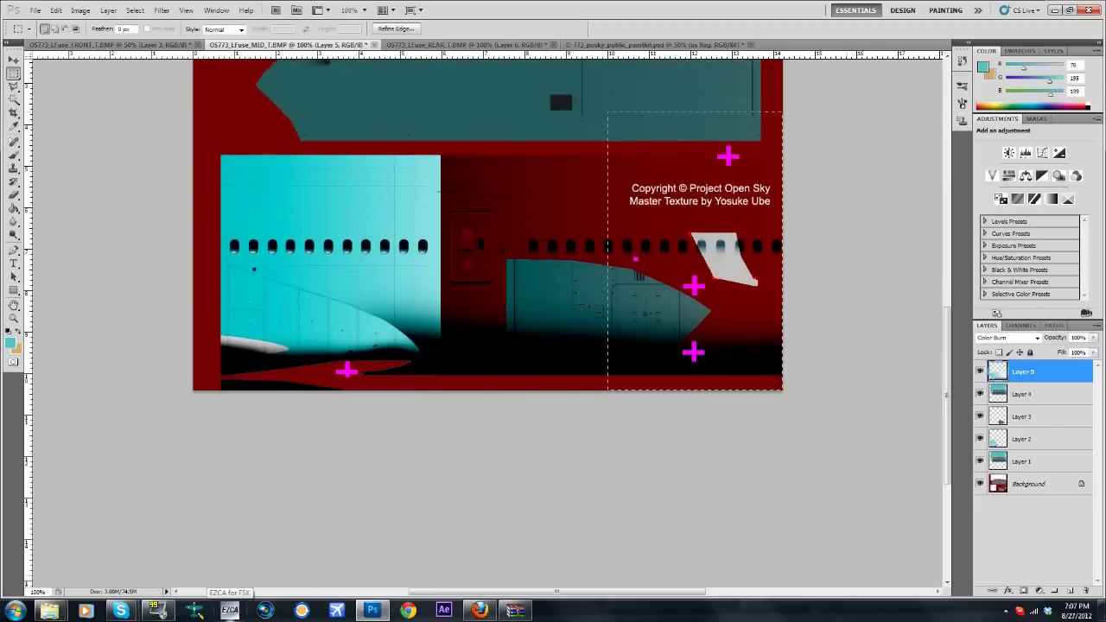
key(Delete)
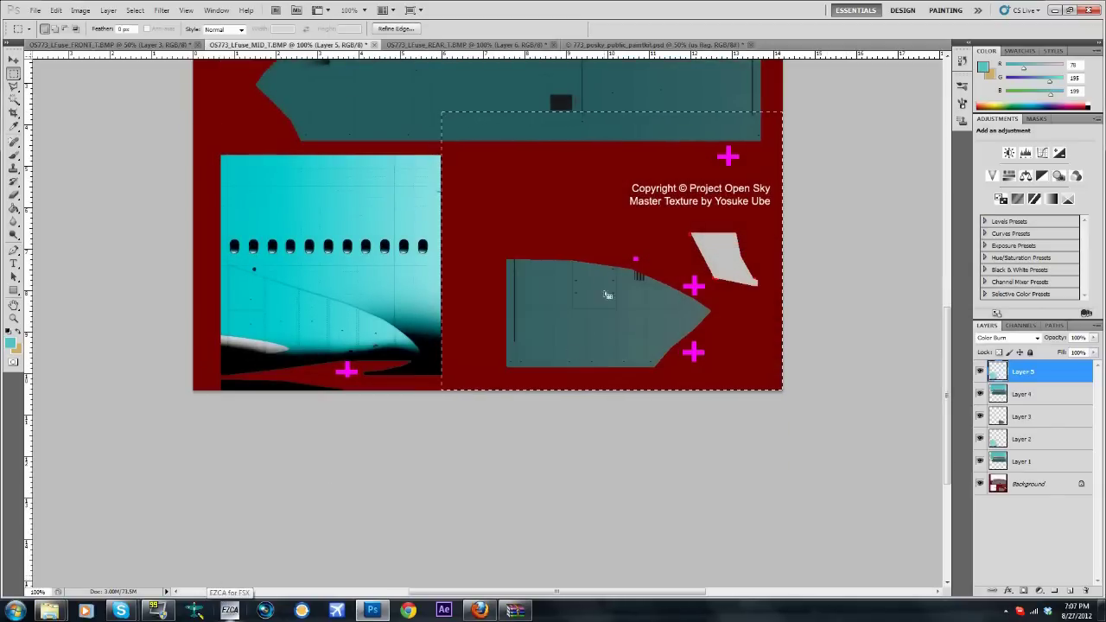
click(1007, 337)
click(992, 40)
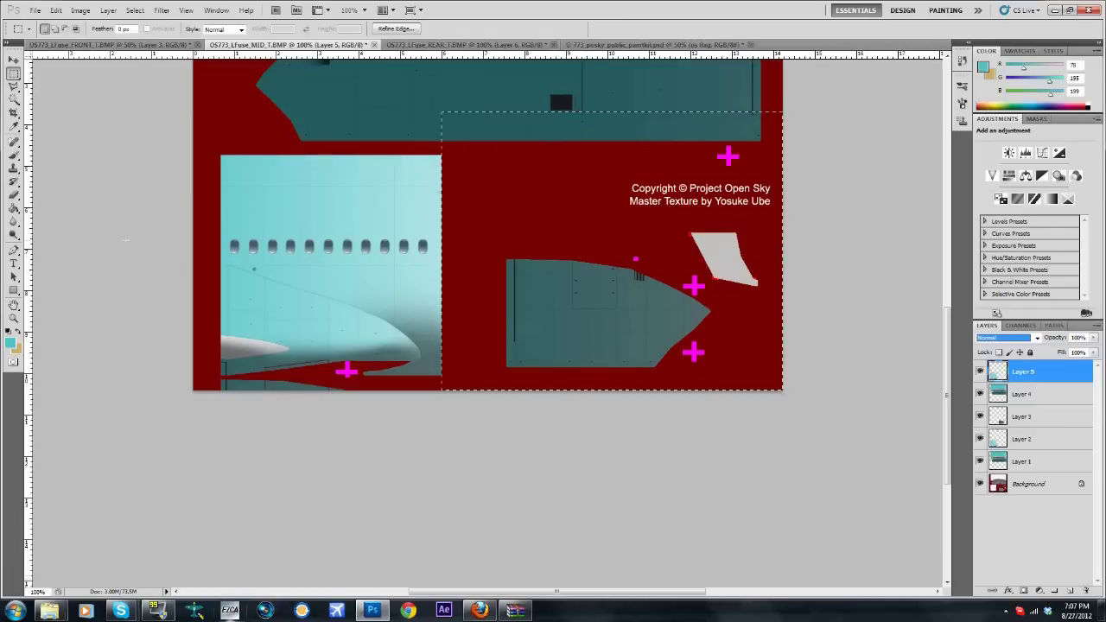
Step: Paste another copy of the mirrored fuselage above Layer 5
click(13, 60)
click(1024, 417)
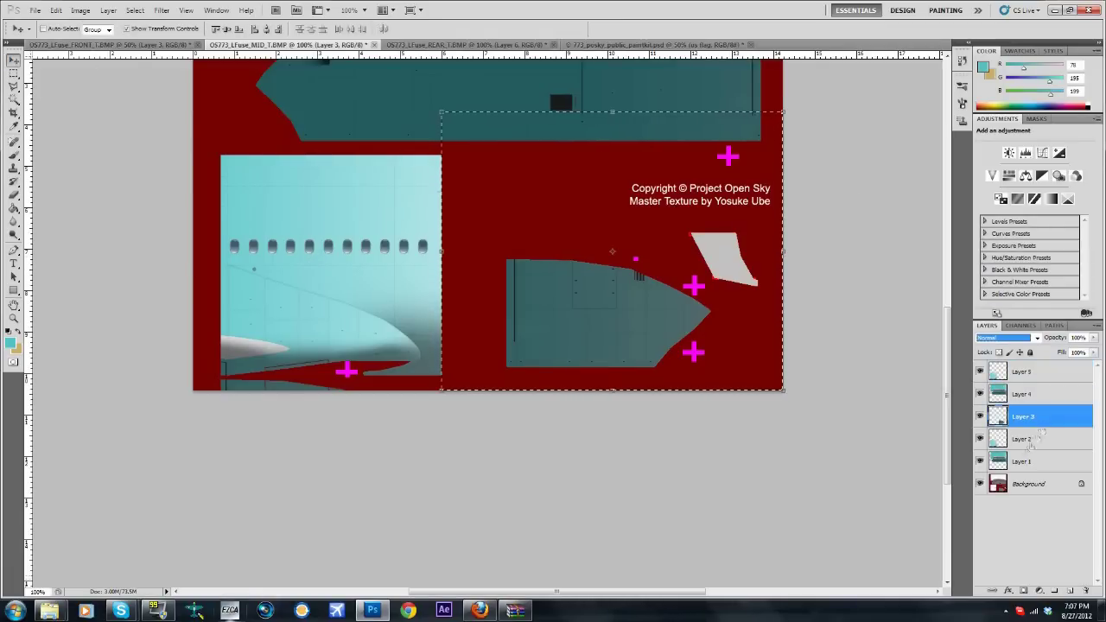
click(1021, 489)
click(1017, 372)
key(ctrl+v)
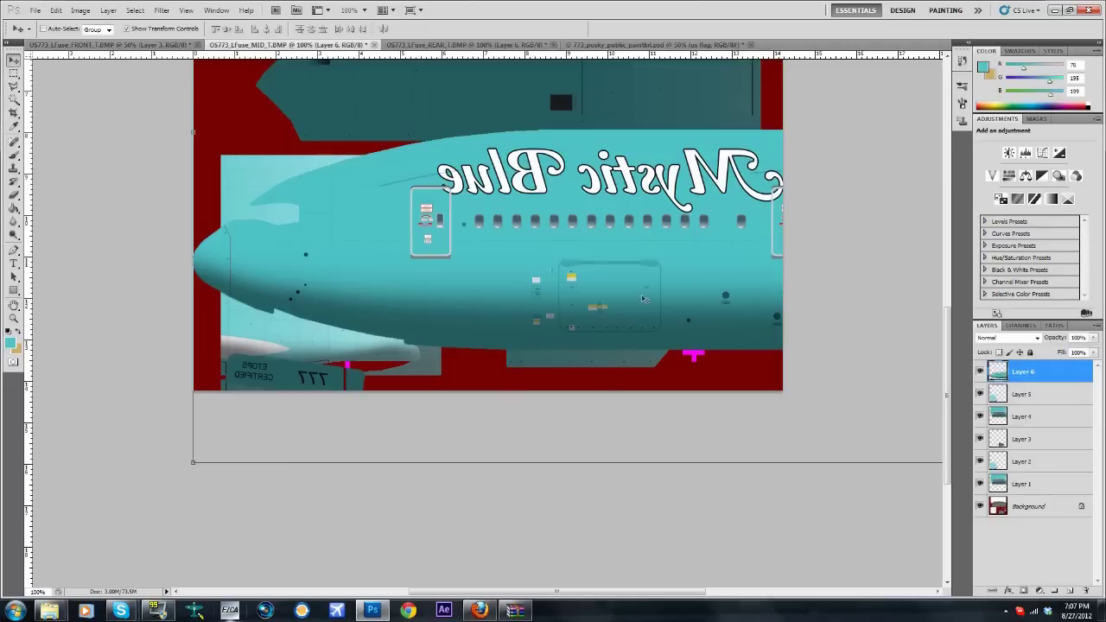
Step: Move the new fuselage copy until its rear belly lines up with the tapered panel at the texture's lower right
drag(531, 272, 288, 285)
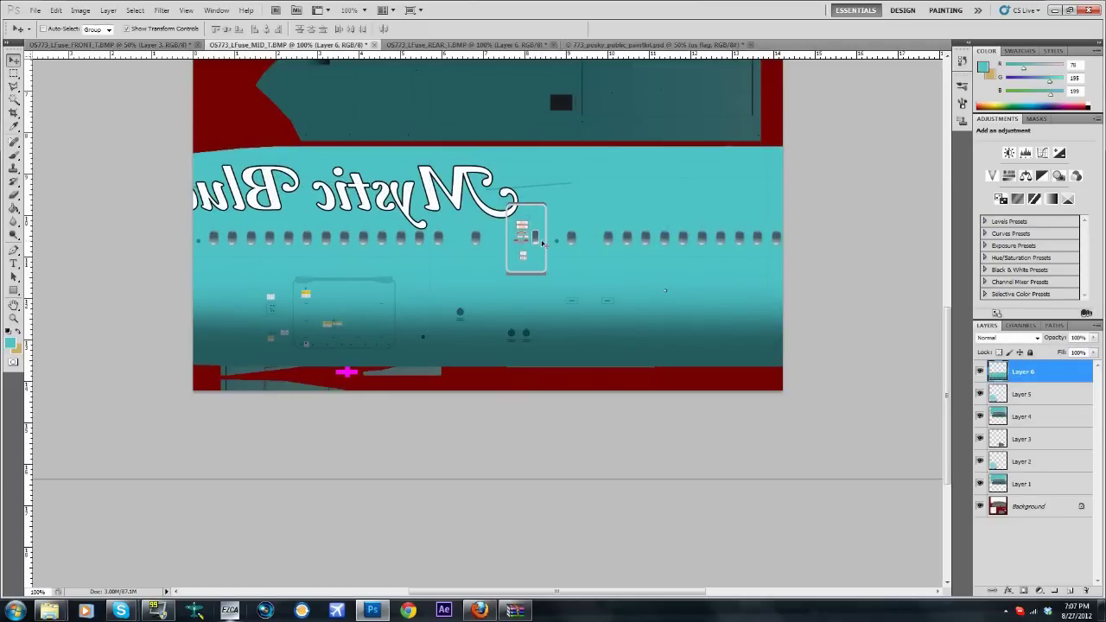
drag(544, 246, 116, 280)
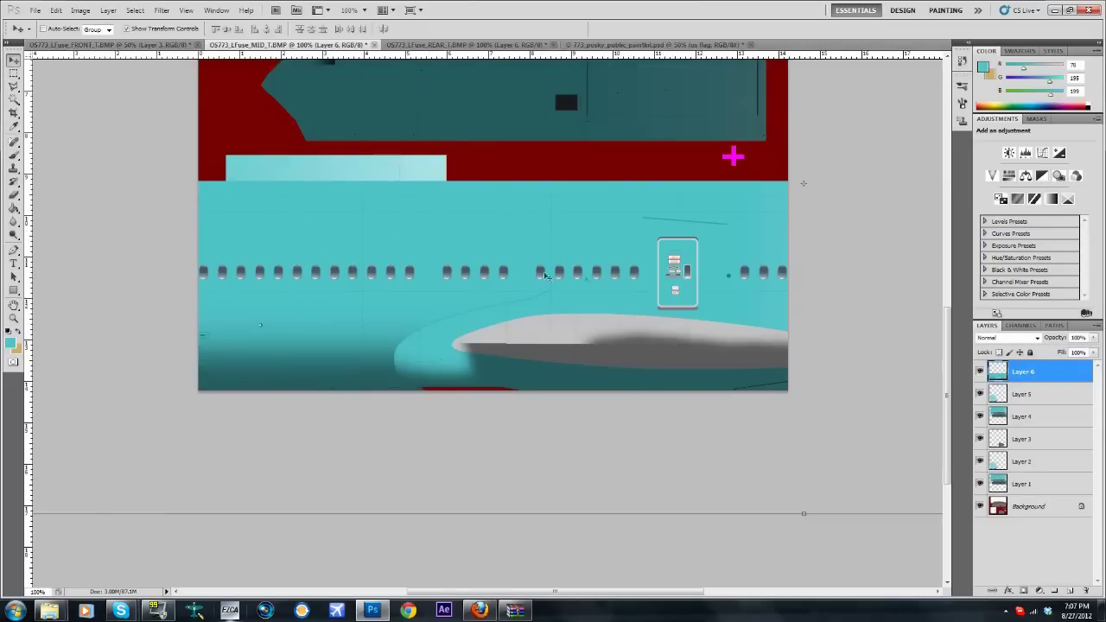
drag(546, 275, 252, 196)
drag(557, 220, 287, 238)
drag(518, 260, 297, 245)
drag(728, 254, 397, 228)
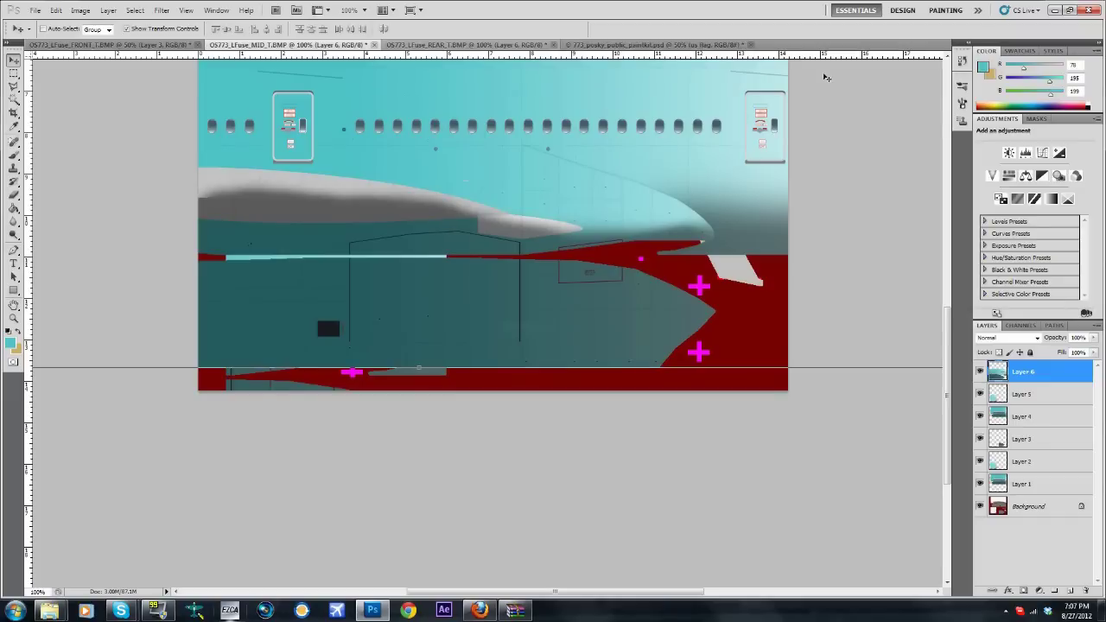
Step: Try Multiply blending on the fuselage copy placed over the tapered belly panel
click(1007, 338)
click(1003, 76)
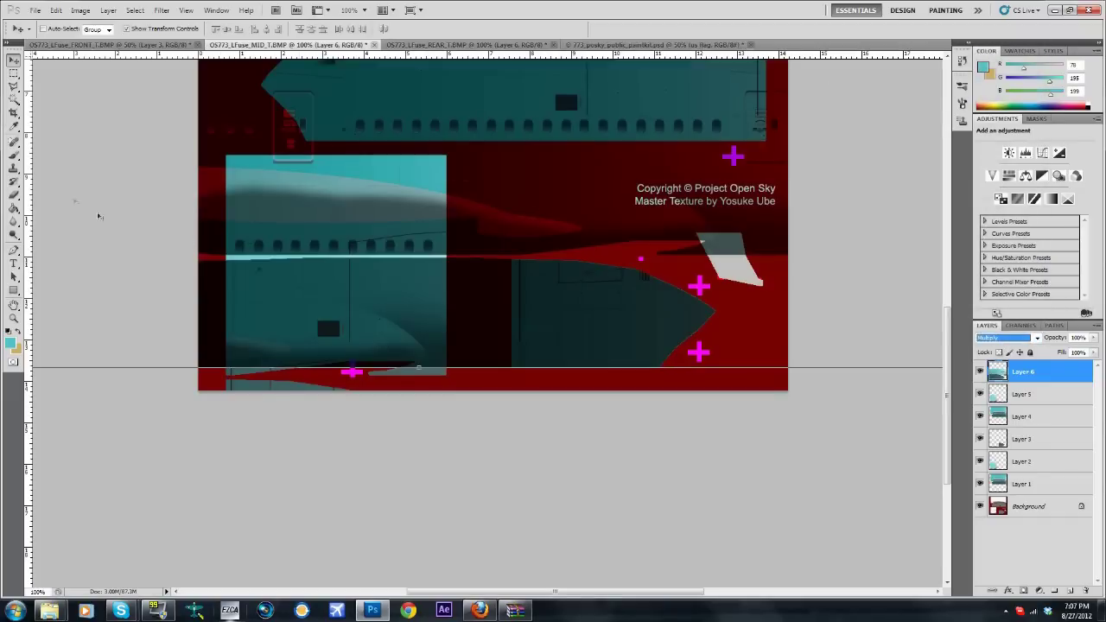
click(15, 76)
key(ctrl+z)
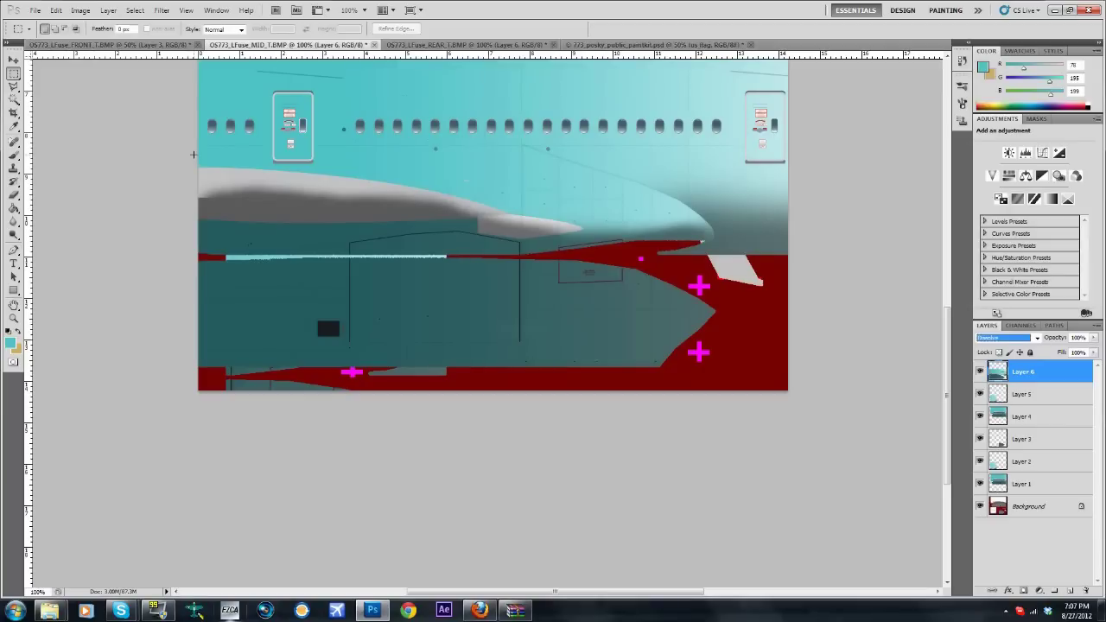
Step: Erase the copy's excess around the tapered belly panel, clear the selection and set the layer's blending to Normal
scroll(194, 155, down, 1)
drag(177, 403, 510, 83)
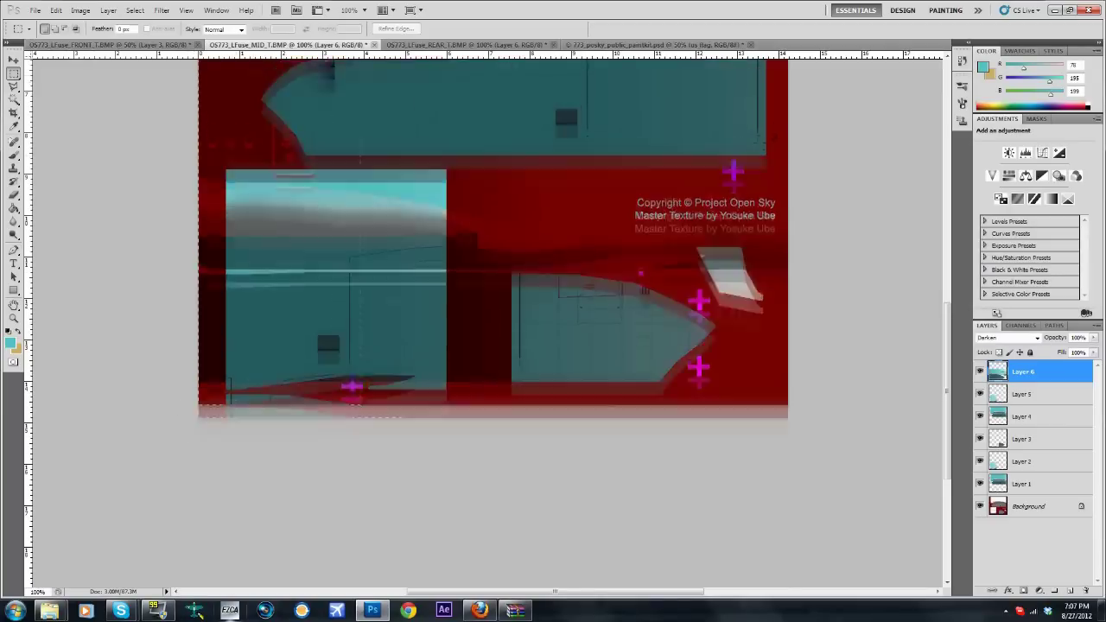
key(Delete)
drag(891, 72, 455, 523)
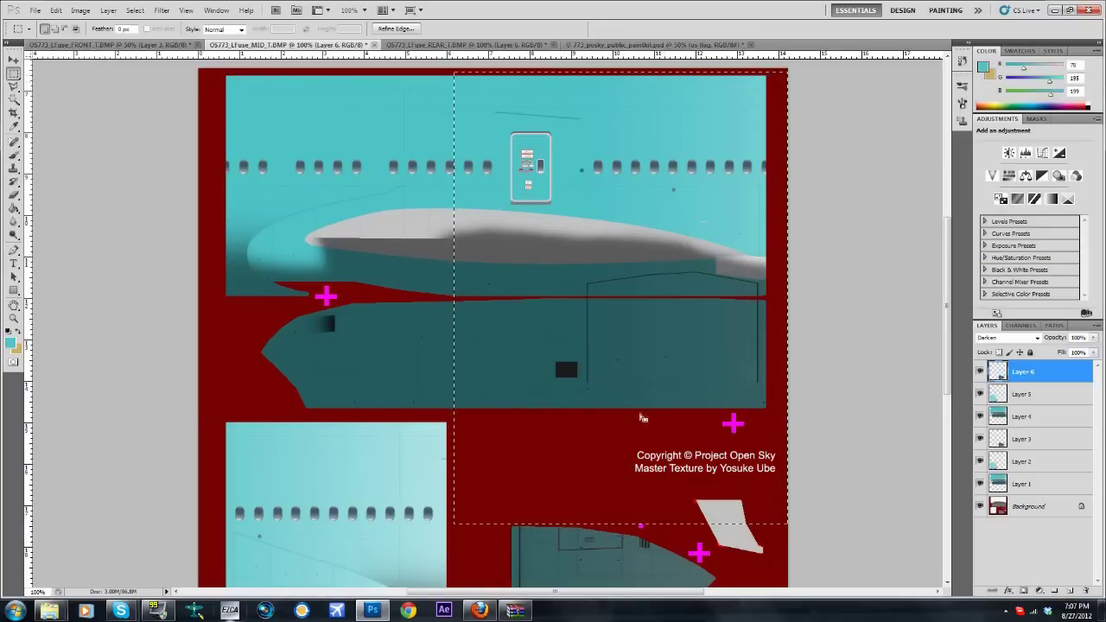
right_click(644, 423)
click(665, 203)
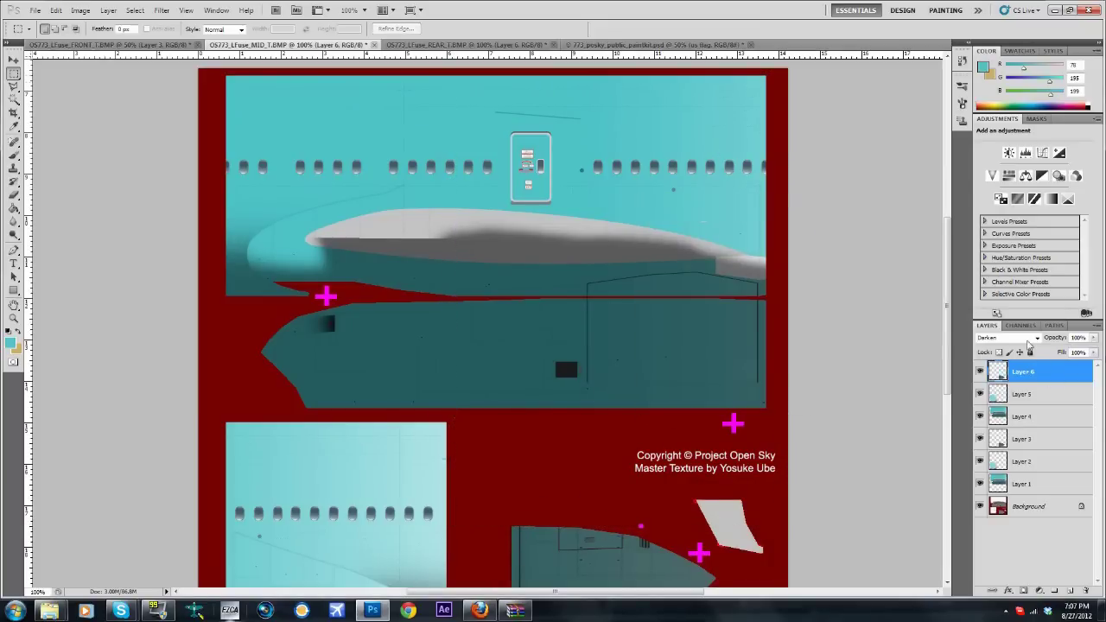
click(1030, 338)
click(1007, 43)
click(1025, 396)
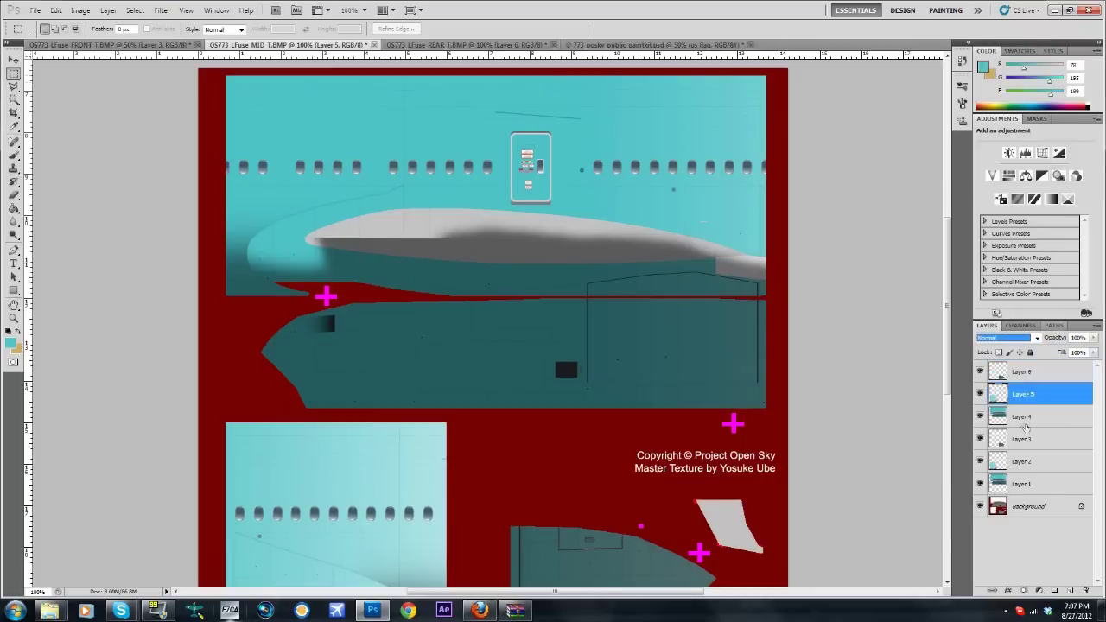
click(1023, 417)
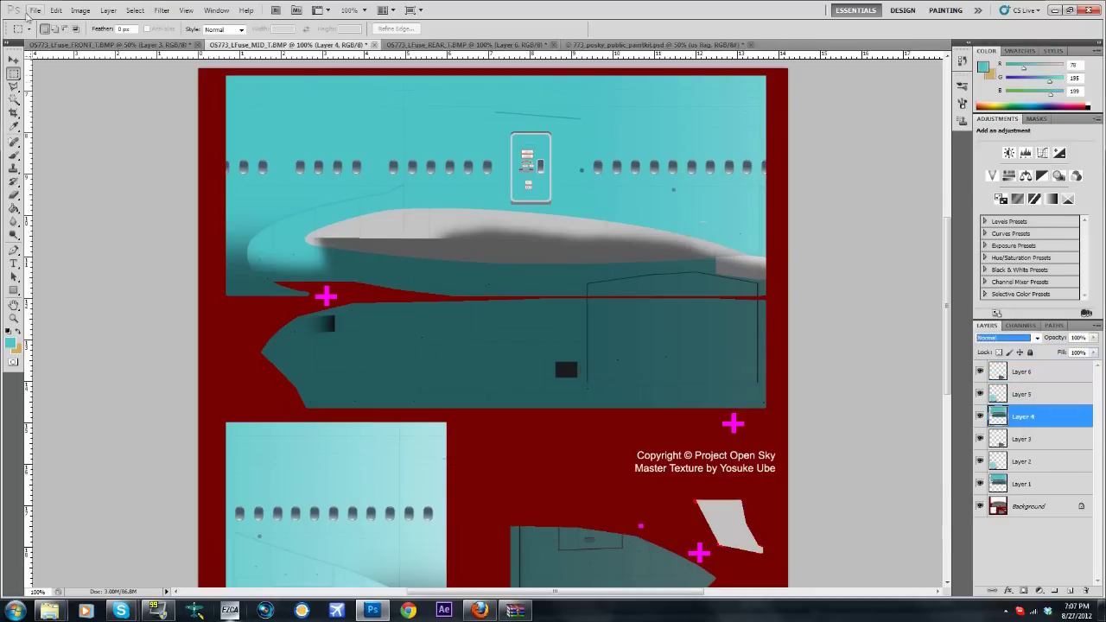
Step: Save the mid-fuselage texture to the Desktop as a 32-bit Windows BMP named OS773_RFuse_MID_T
click(35, 10)
click(51, 185)
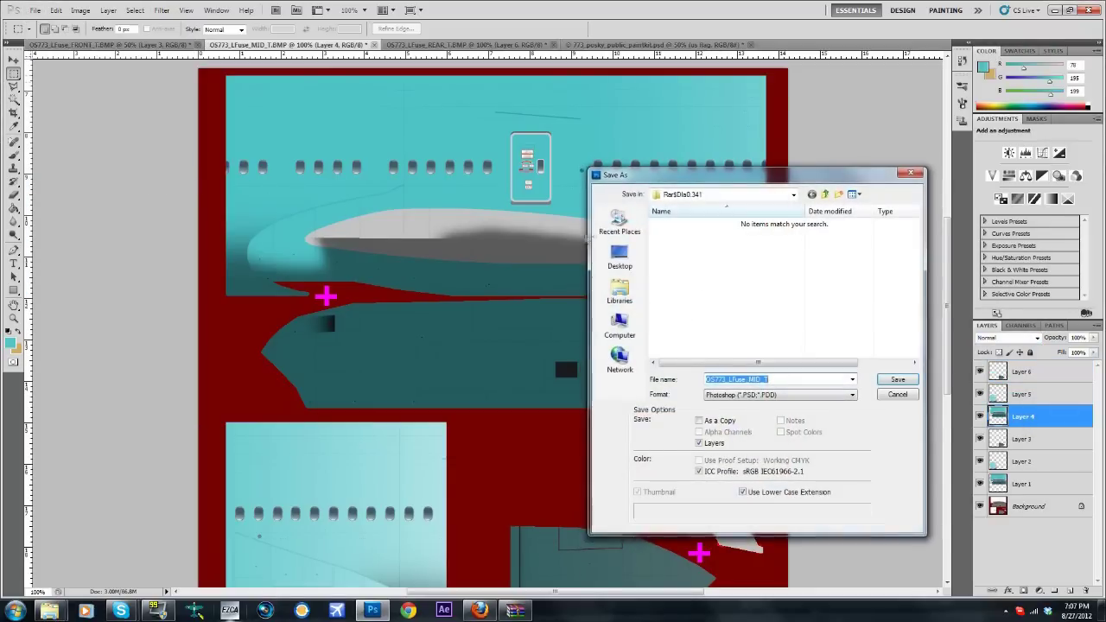
click(619, 257)
click(754, 395)
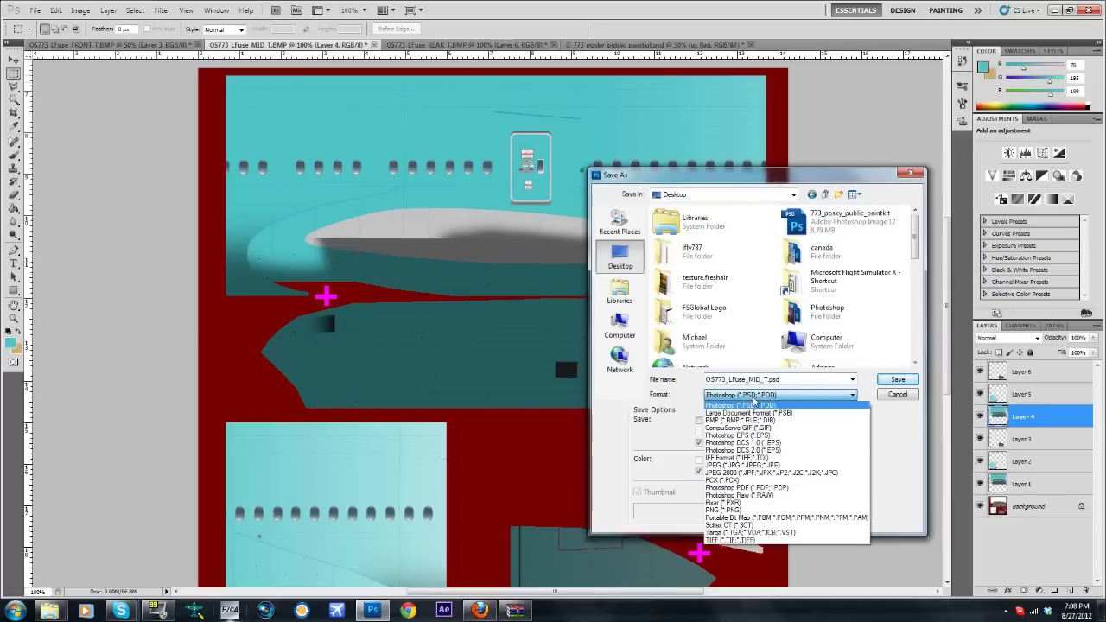
click(742, 420)
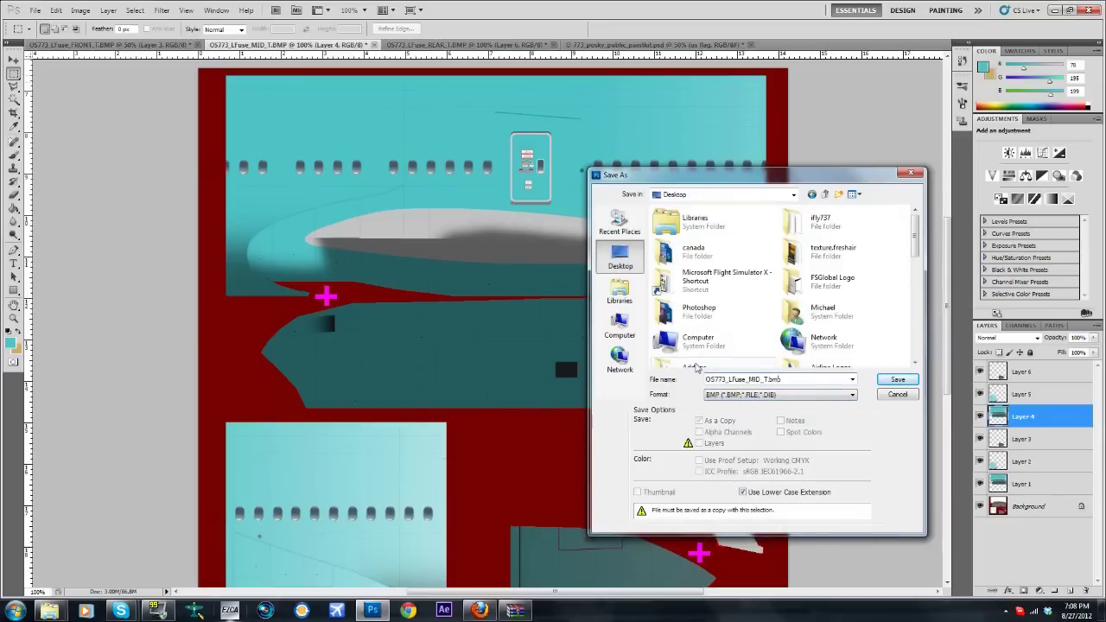
click(735, 379)
key(Left)
key(BackSpace)
text(R)
click(895, 381)
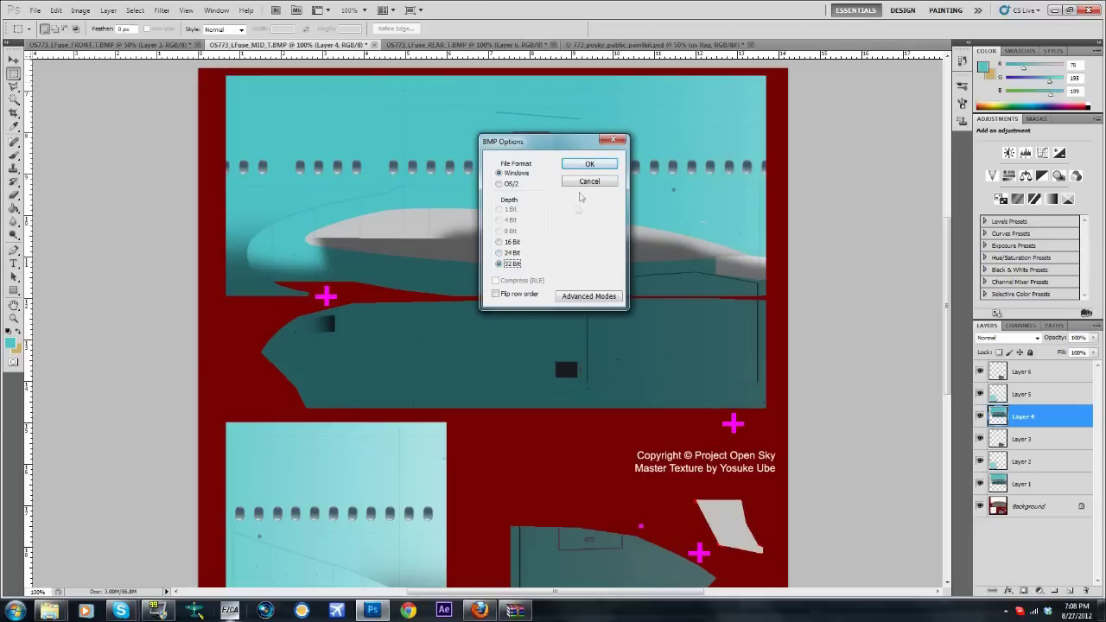
click(593, 164)
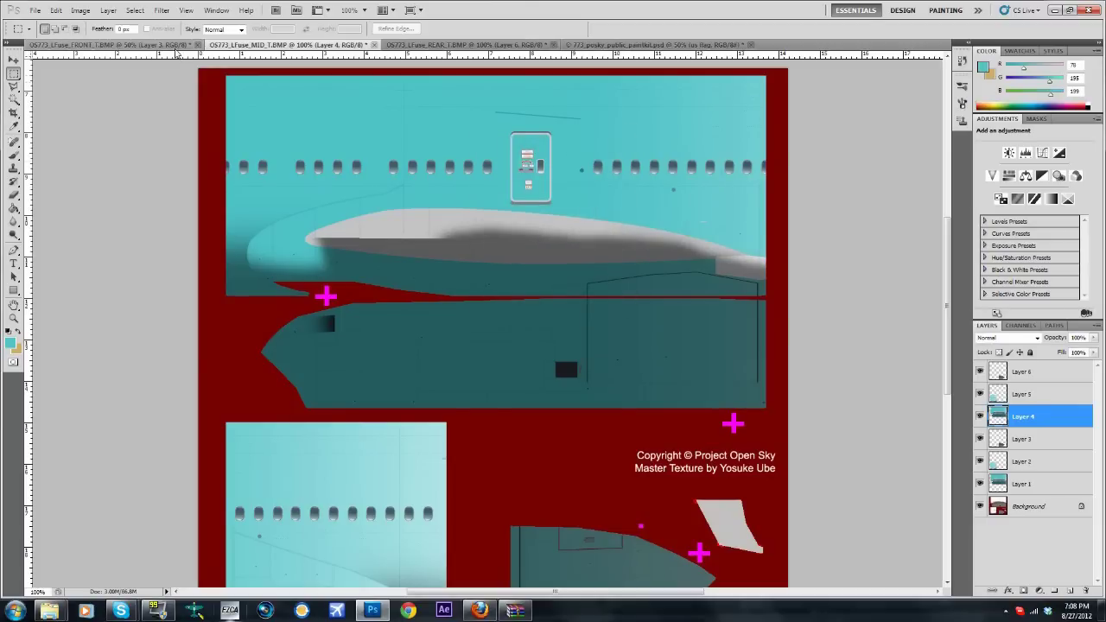
Step: Paste the mirrored fuselage into the OS773_LFuse_FRONT_T texture, move it over the upper nose section and set its blending to Multiply
click(177, 49)
key(ctrl+v)
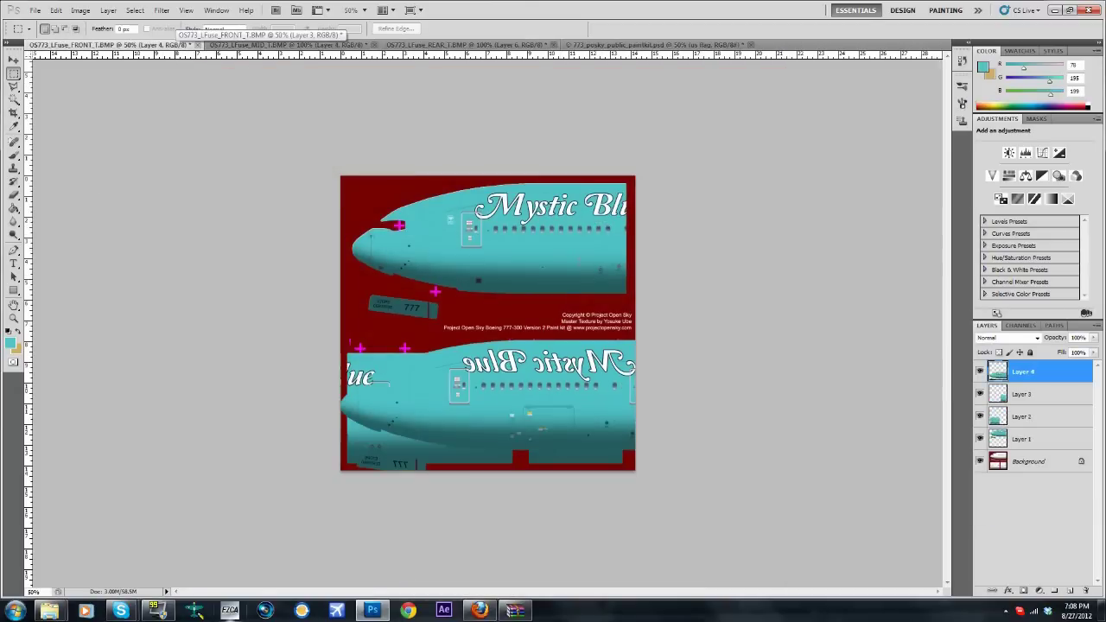
click(13, 60)
drag(442, 359, 443, 352)
drag(447, 423, 460, 266)
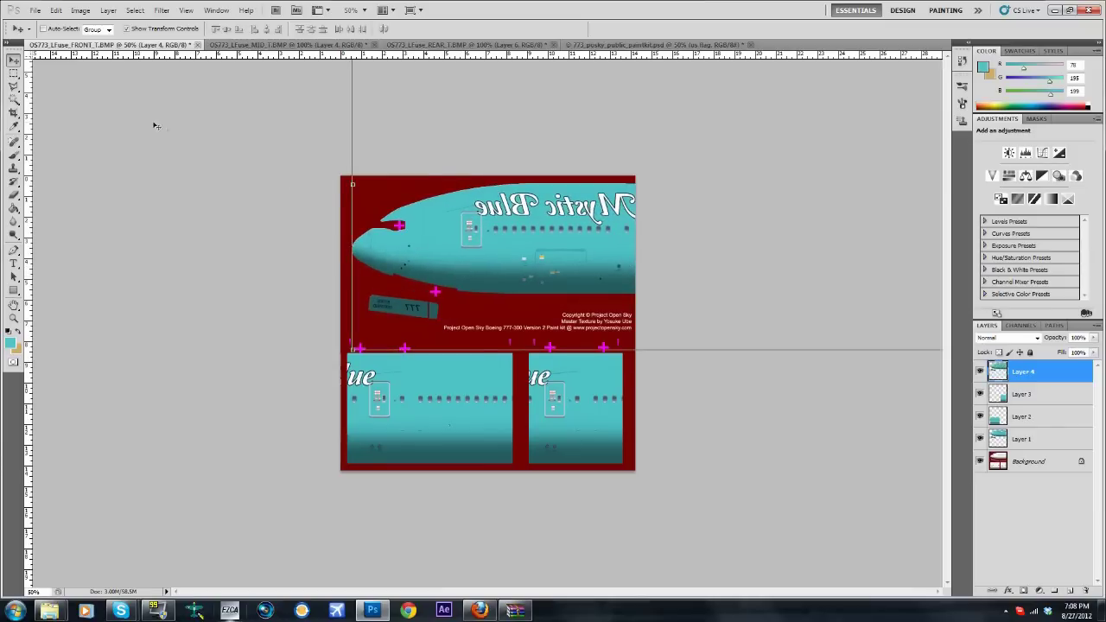
click(1006, 338)
click(1002, 83)
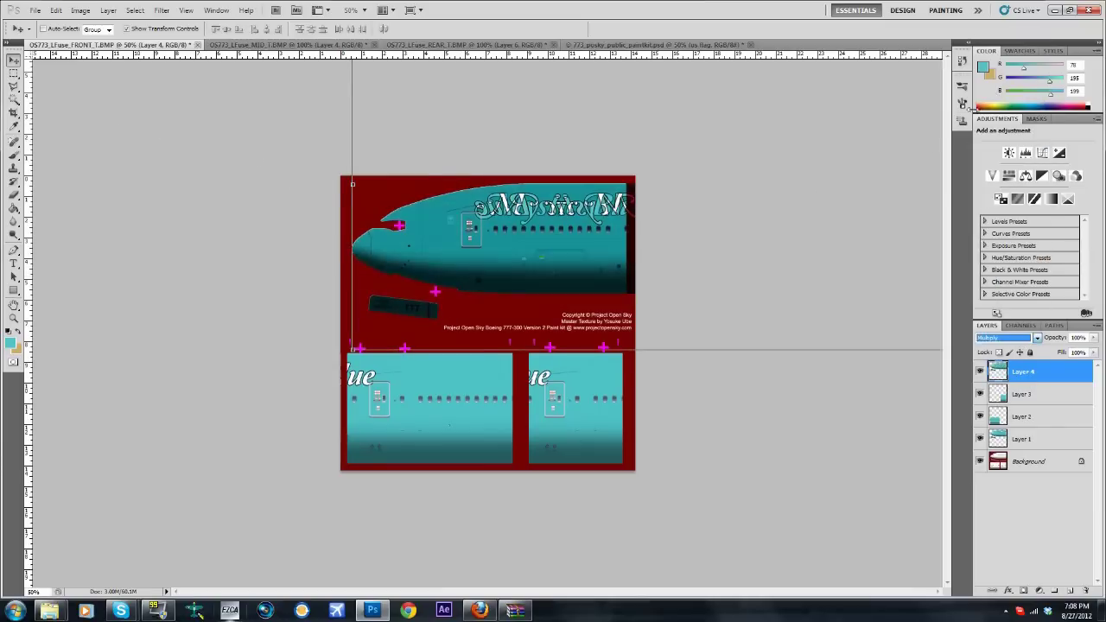
Step: Delete the strip of the mirrored fuselage overhanging the nose section's right edge and clear the selection
click(14, 74)
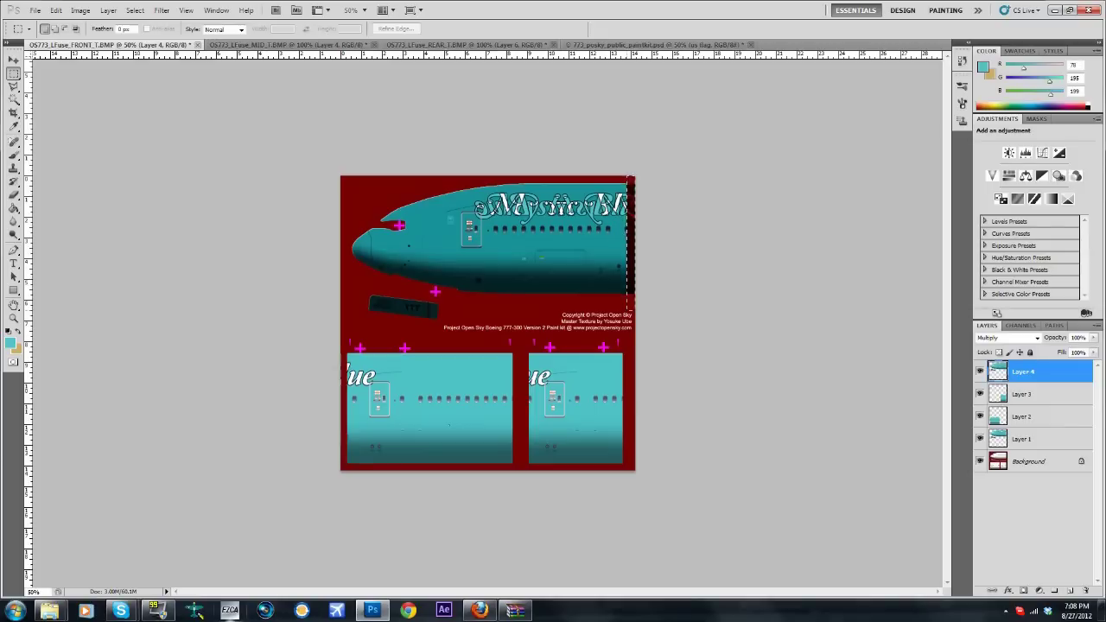
right_click(626, 244)
click(657, 258)
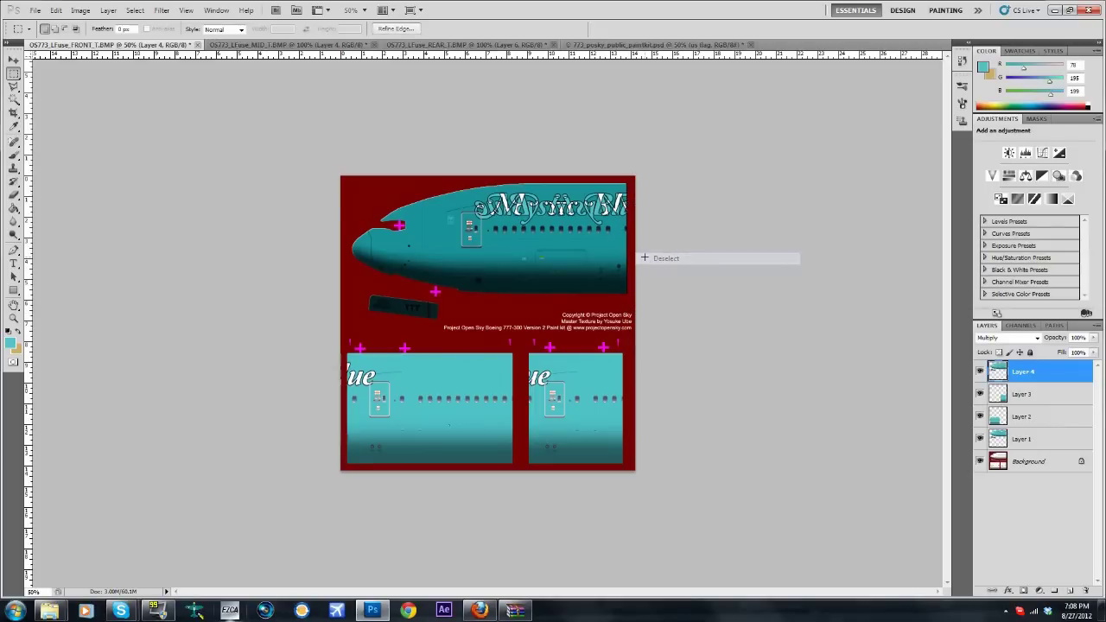
Step: Set the blending of the mirrored copy on the upper nose section to Normal and keep Layer 4 active
click(1004, 338)
click(1012, 44)
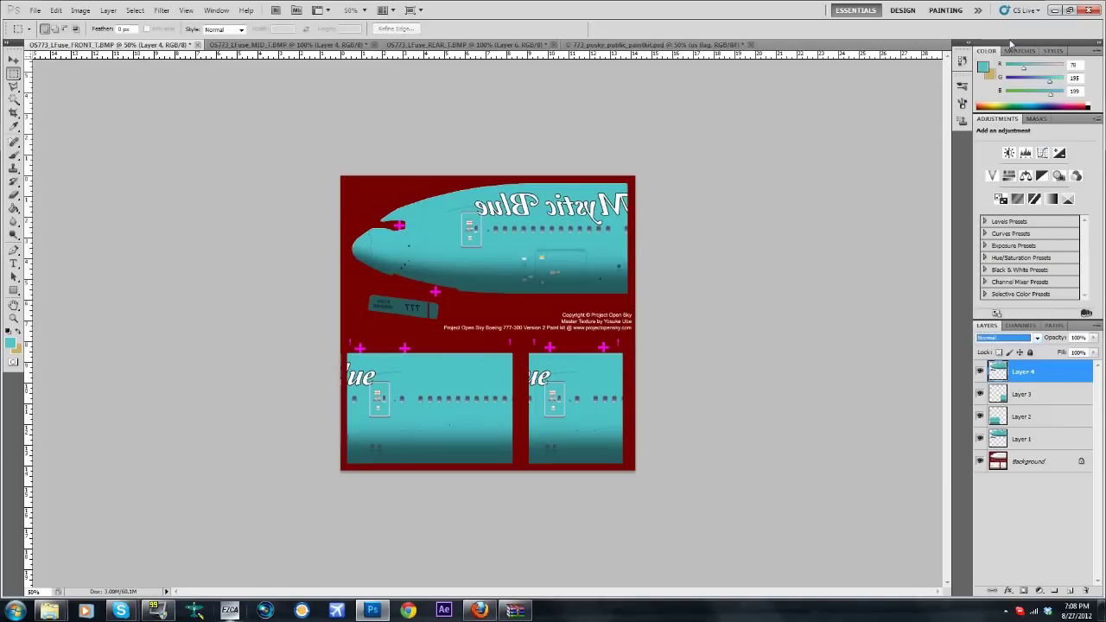
click(1024, 391)
click(1025, 463)
click(1027, 374)
Step: Paste the mirrored fuselage again, set its blending to Multiply and align its door and windows with the larger lower fuselage section
key(ctrl+v)
click(13, 60)
drag(514, 415, 489, 383)
click(1020, 339)
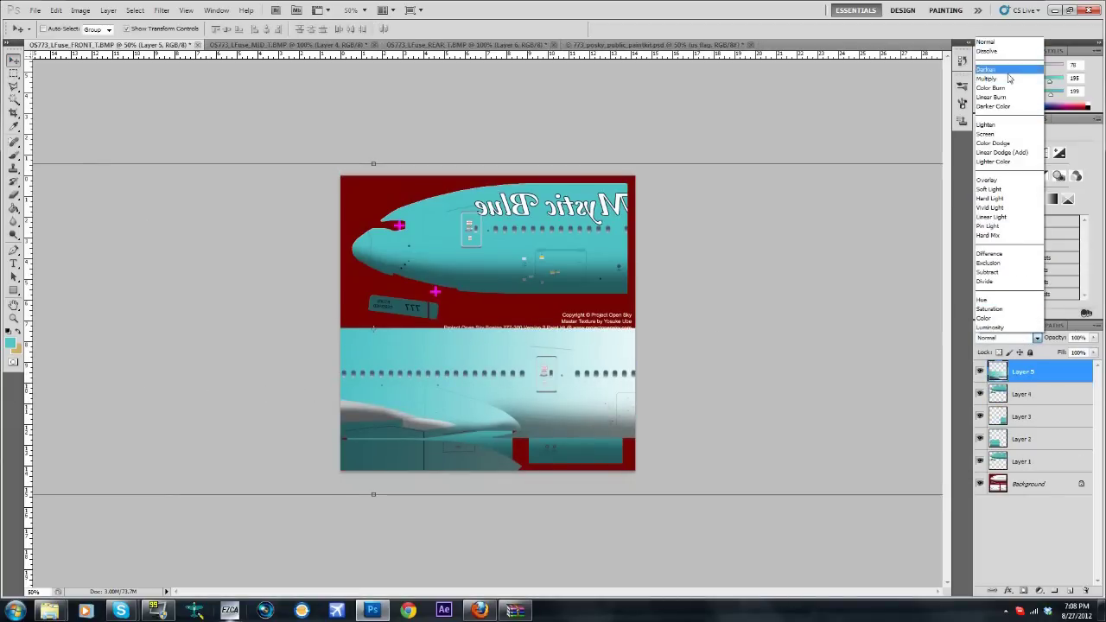
click(995, 76)
drag(517, 418, 577, 450)
drag(298, 412, 322, 406)
drag(474, 409, 467, 417)
key(ctrl+t)
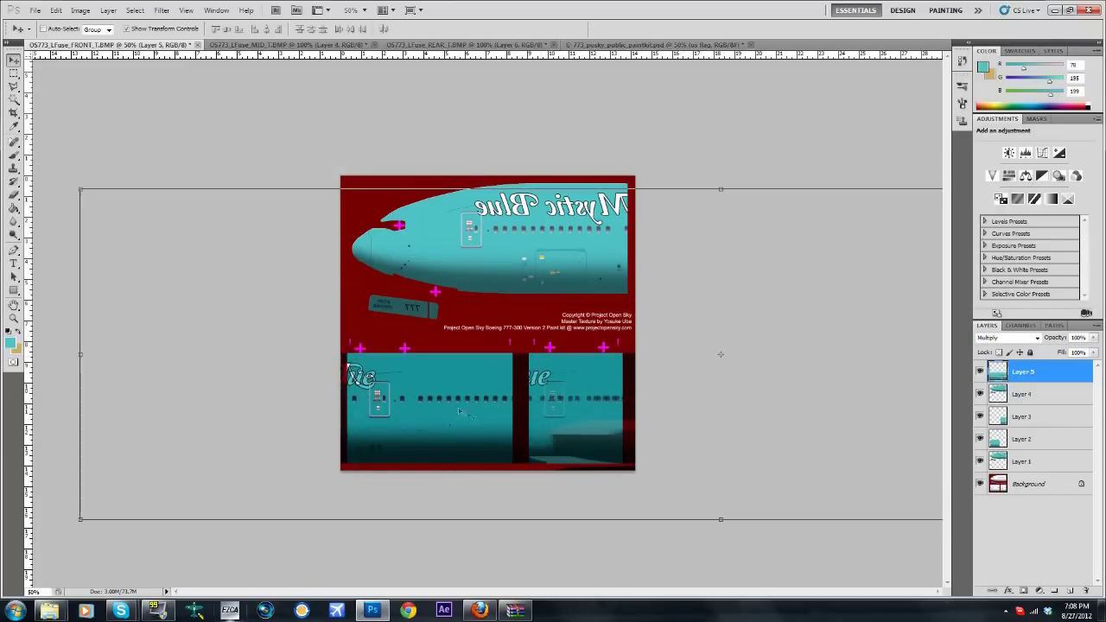
key(Return)
Step: Delete the copy's excess on both sides of the larger lower section, clear the selection and set the layer's blending to Normal
click(14, 74)
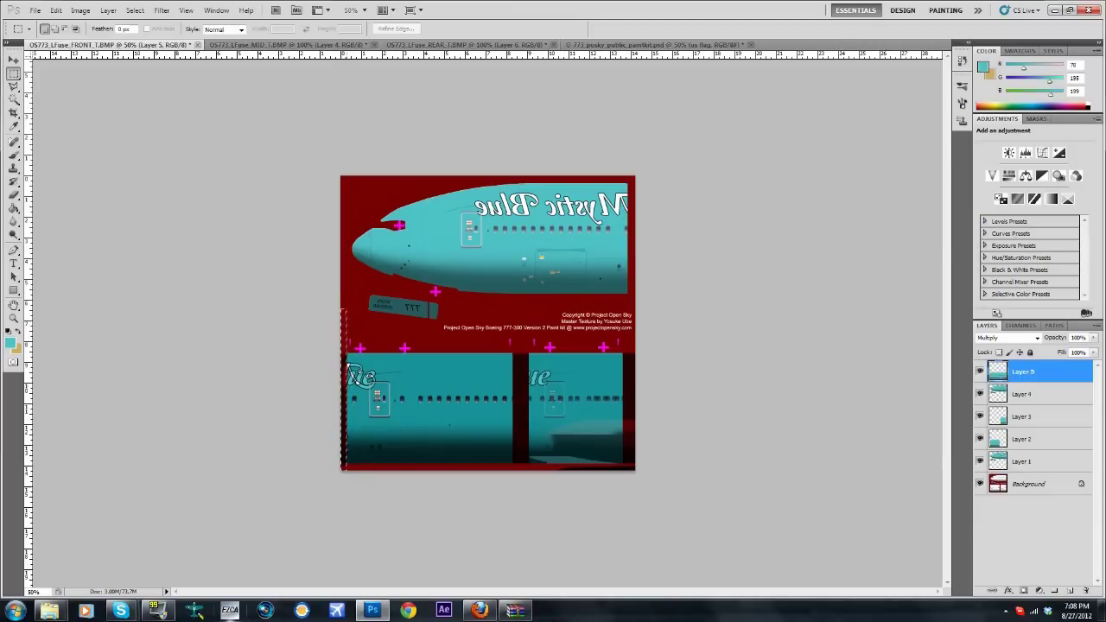
key(Delete)
drag(668, 259, 581, 455)
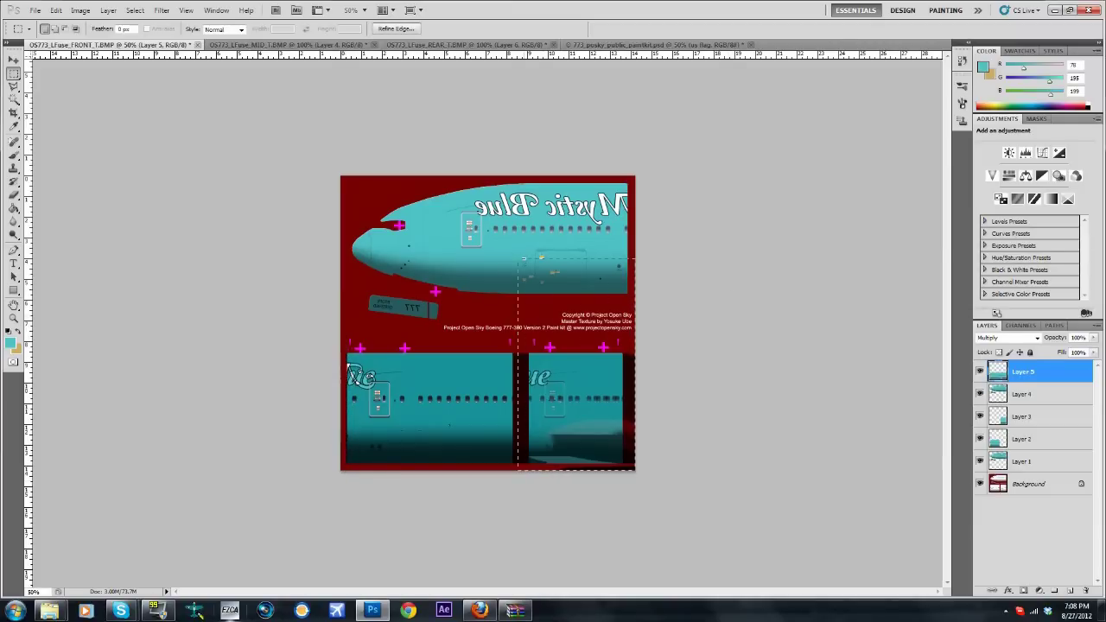
key(Delete)
right_click(551, 205)
click(580, 212)
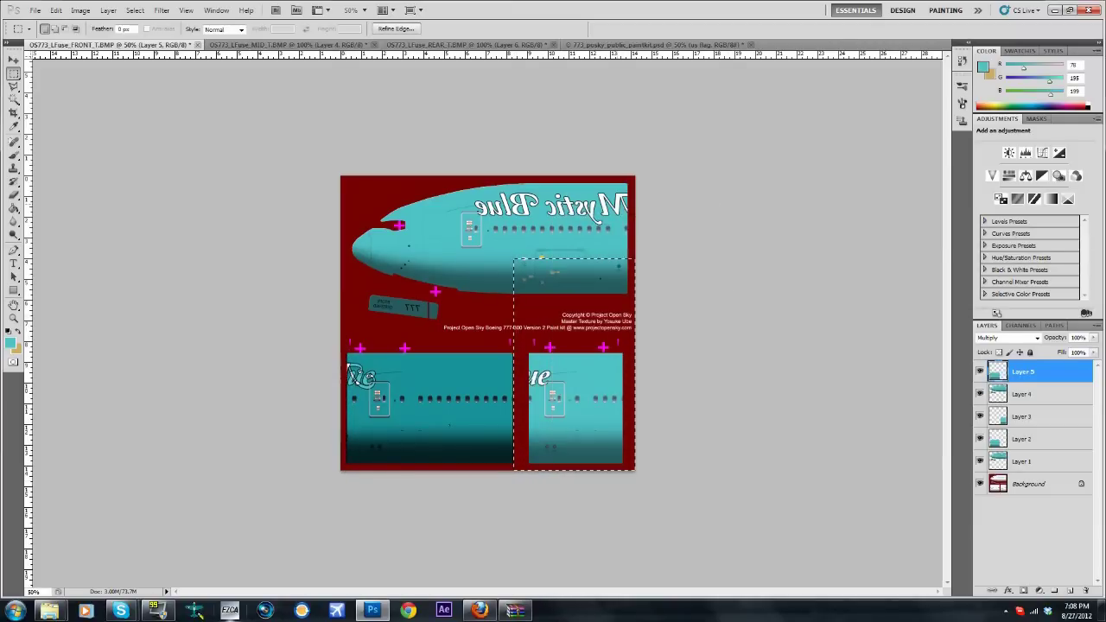
right_click(591, 290)
click(615, 294)
click(1003, 338)
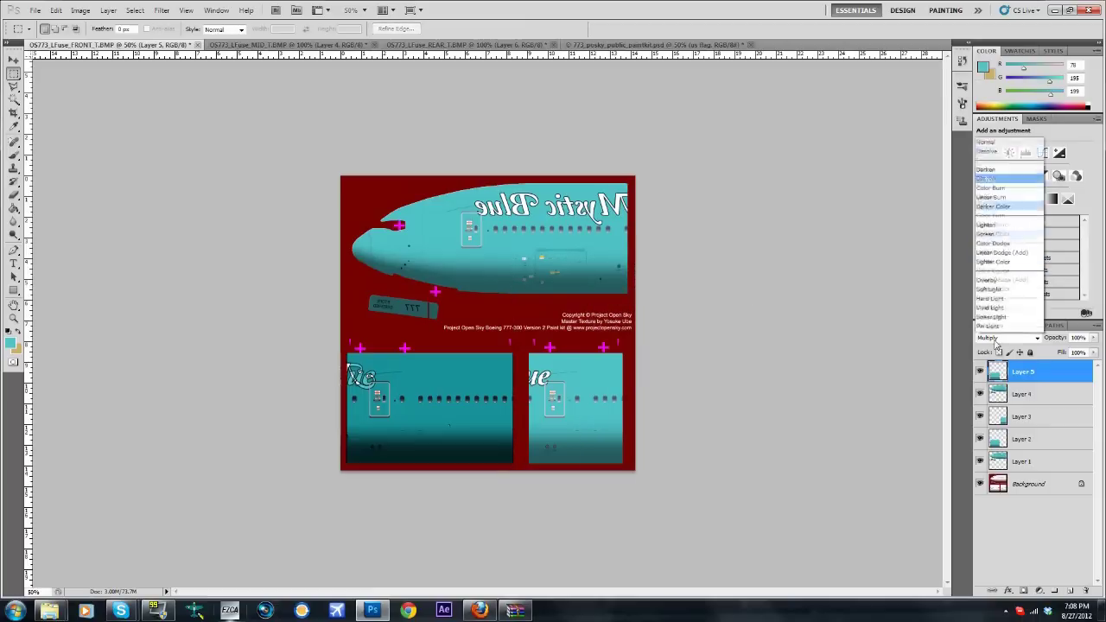
click(1011, 41)
Step: Paste another mirrored fuselage, set its blending to Multiply and align its door with the one on the smaller lower section
key(ctrl+v)
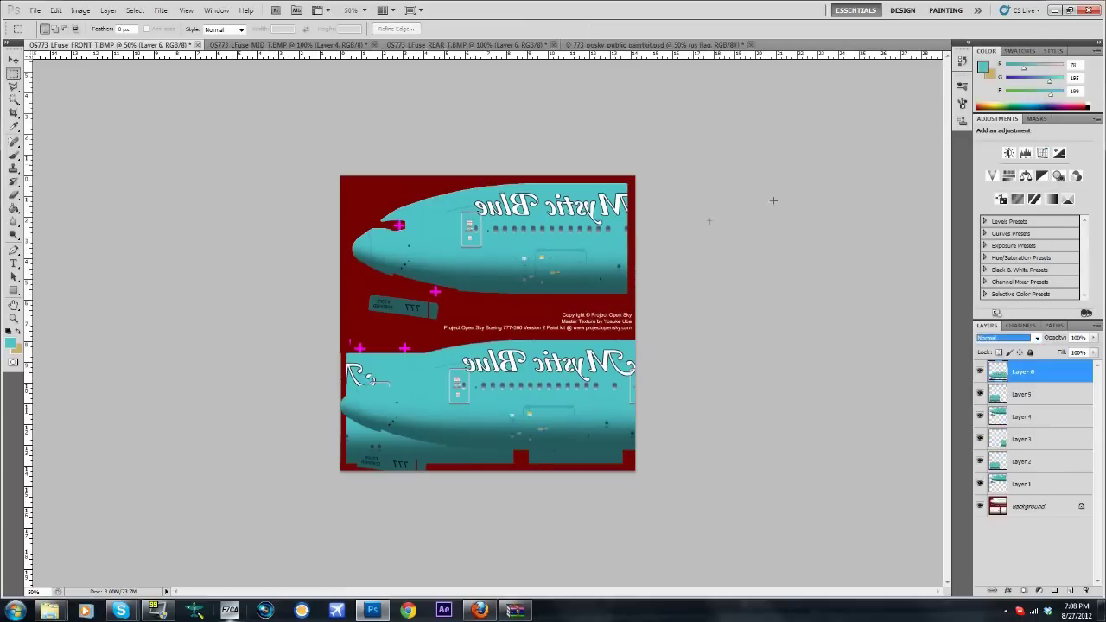
click(13, 61)
drag(536, 422, 441, 431)
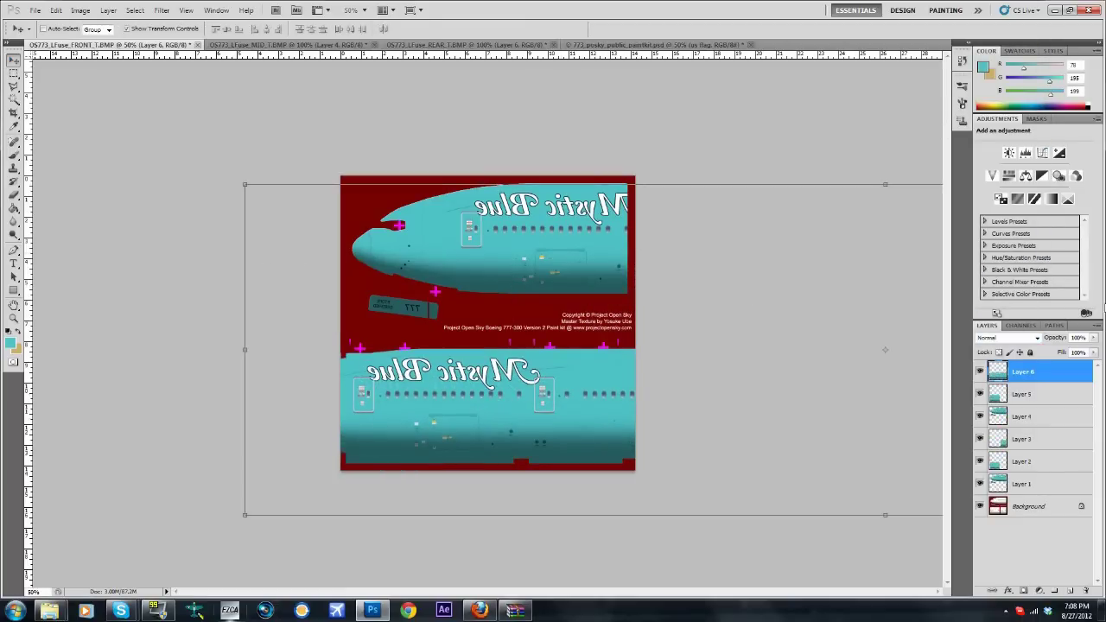
click(1038, 339)
click(1000, 83)
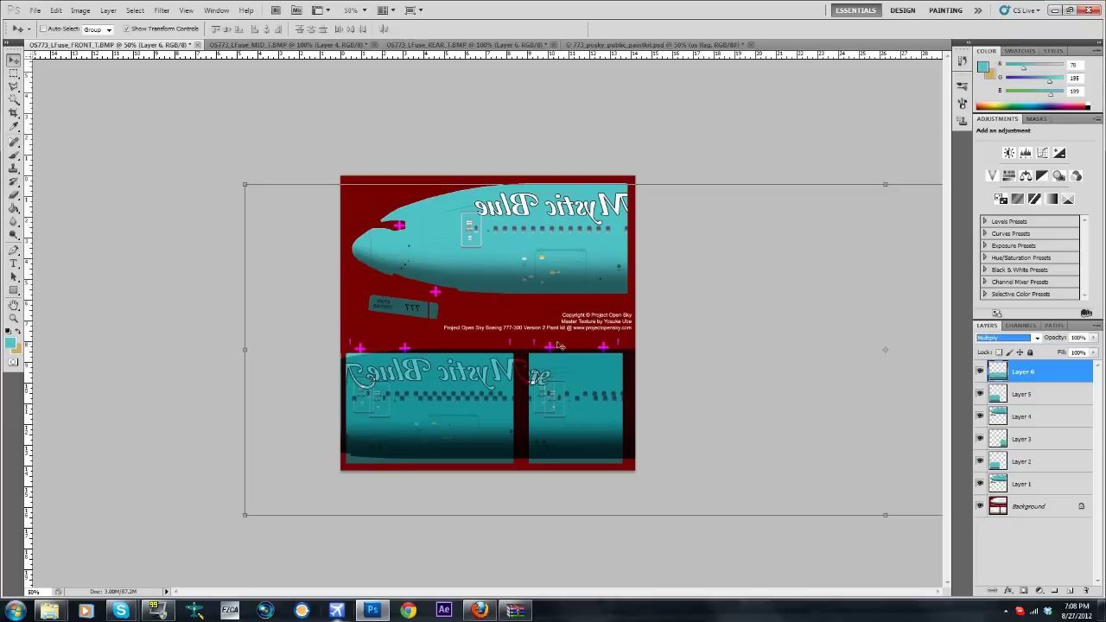
mouse_move(556, 407)
mouse_down()
mouse_move(495, 421)
mouse_move(567, 412)
mouse_up()
Step: Delete the copy's excess on both sides of the smaller lower section, clear the selection and set the layer's blending to Normal
click(13, 73)
drag(341, 176, 528, 471)
key(Delete)
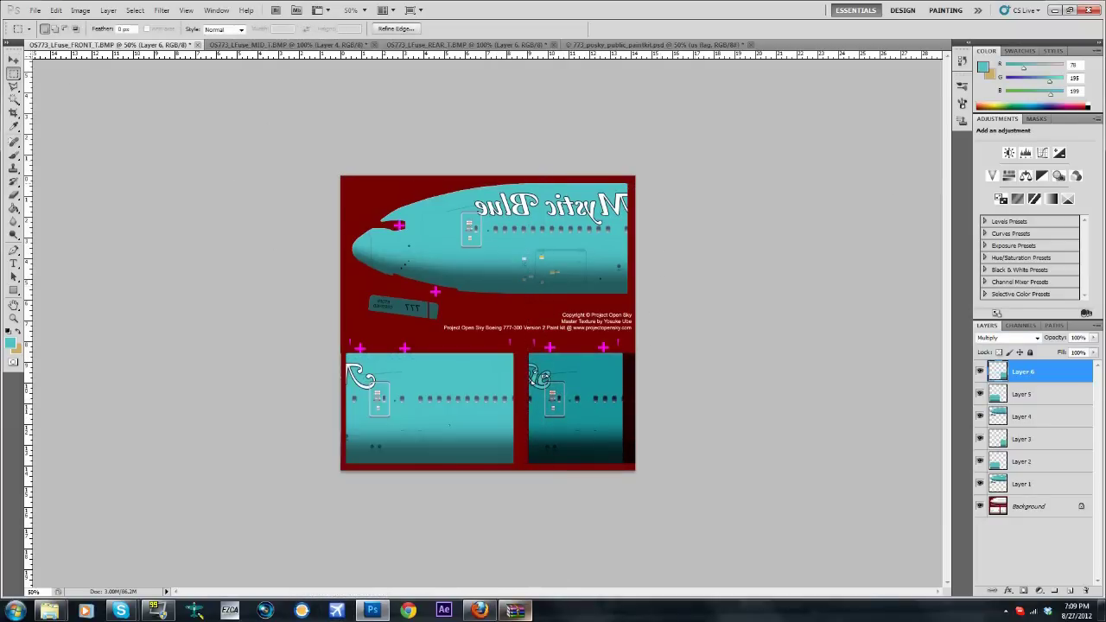
drag(632, 472, 625, 473)
key(Delete)
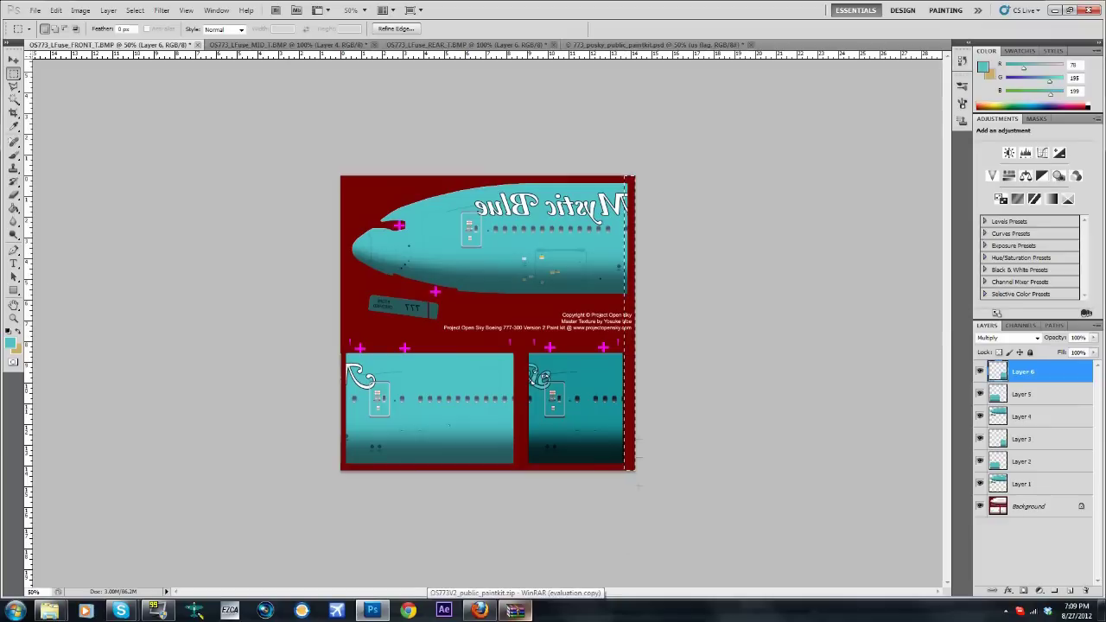
right_click(629, 335)
click(644, 340)
click(1016, 338)
click(985, 41)
Step: Save the front-fuselage texture to the Desktop as a Windows BMP named OS773_RFuse_FRONT_T
click(36, 10)
click(76, 186)
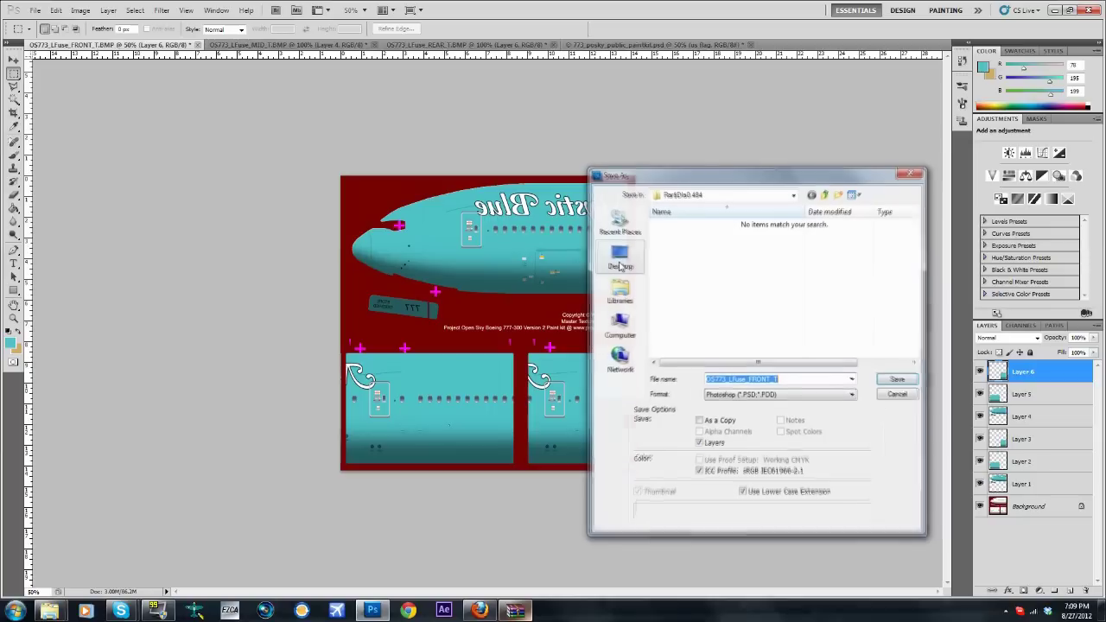
click(741, 394)
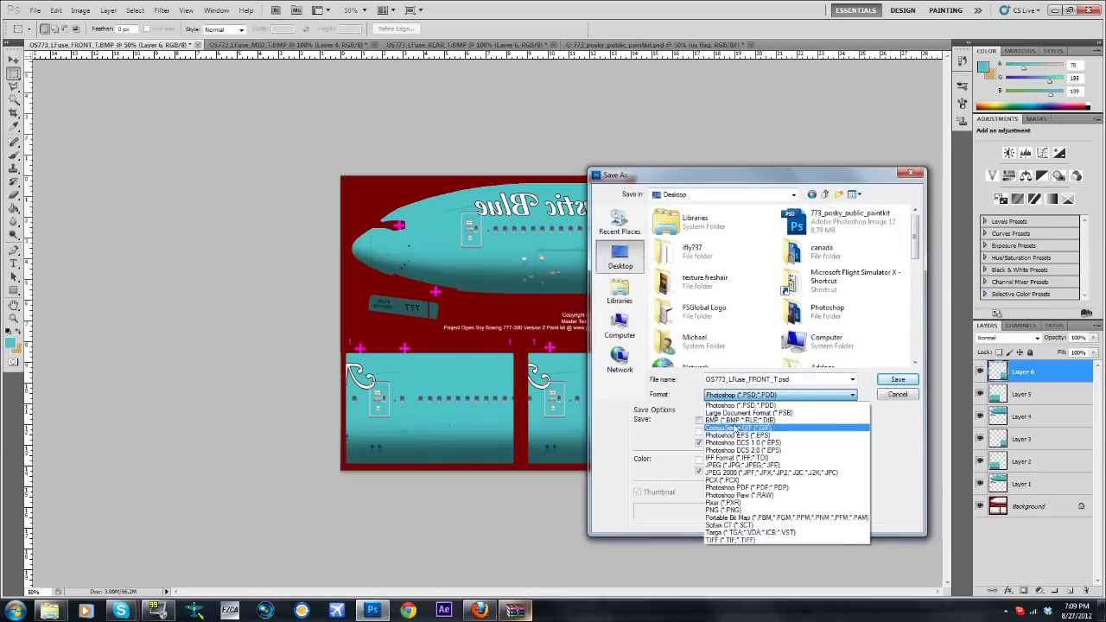
click(738, 409)
click(736, 381)
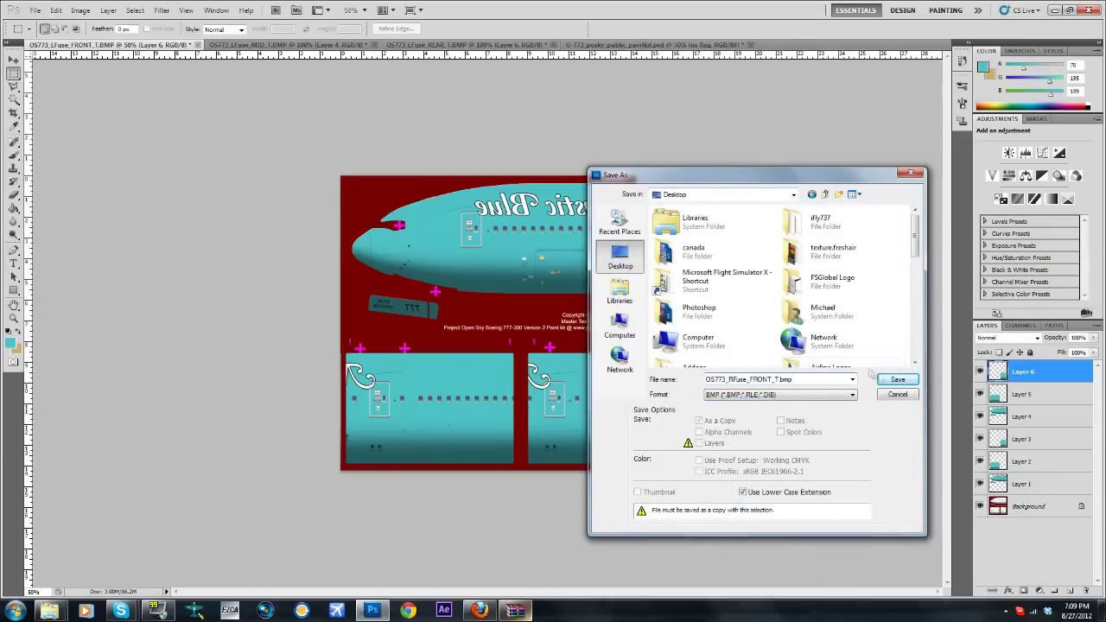
click(898, 380)
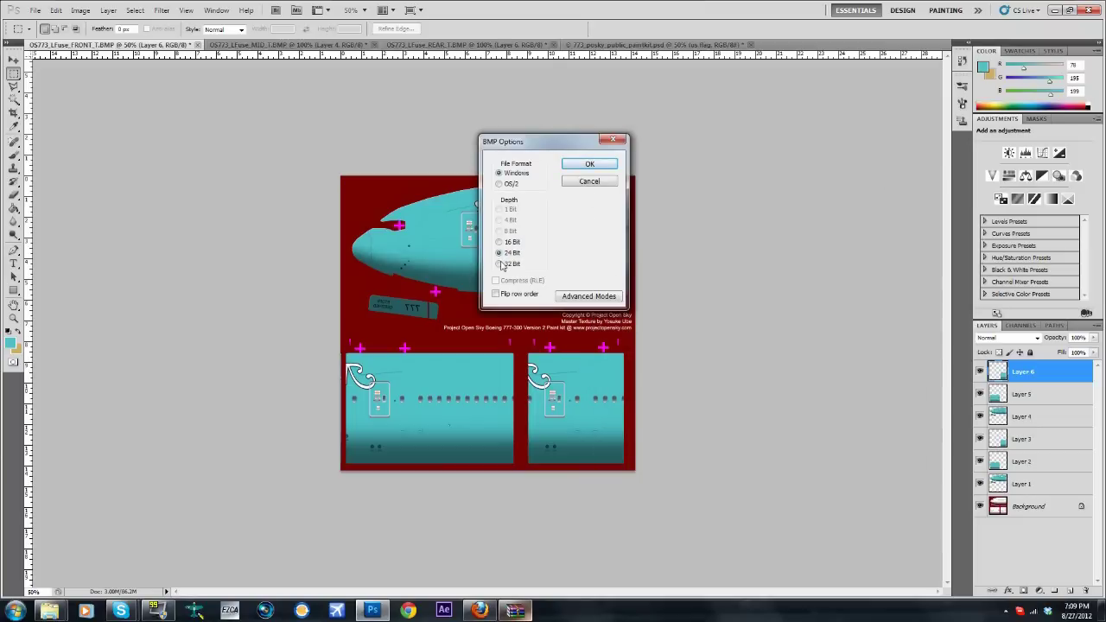
click(574, 181)
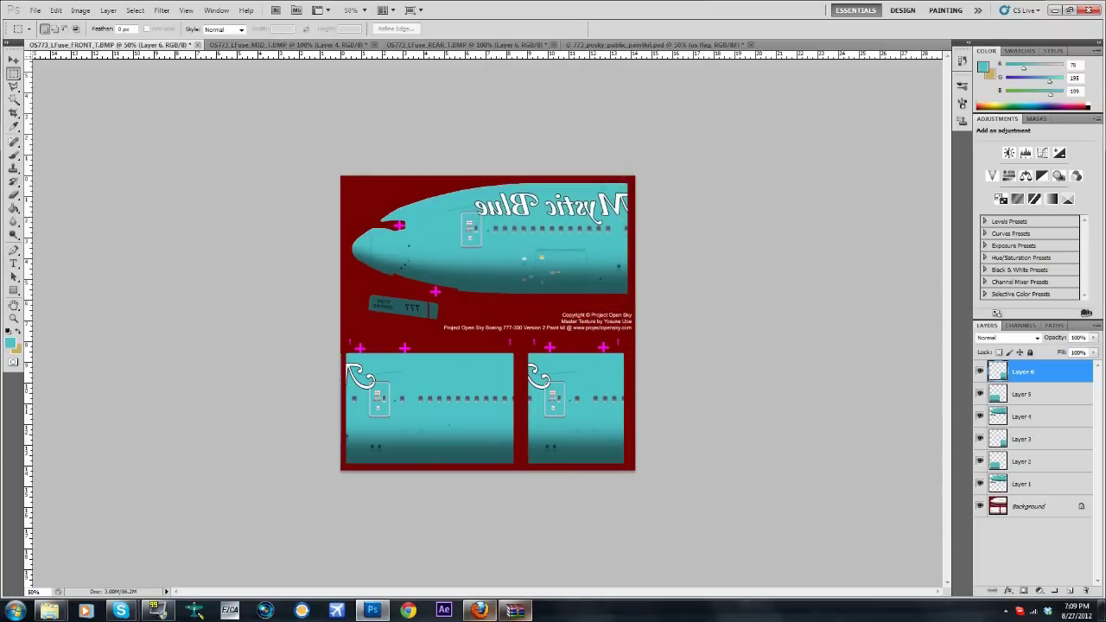
Step: Show the desktop, move the OS773_RFuse_FRONT_T file beside the other fuselage textures and briefly view DXTBmp
click(1054, 11)
click(919, 55)
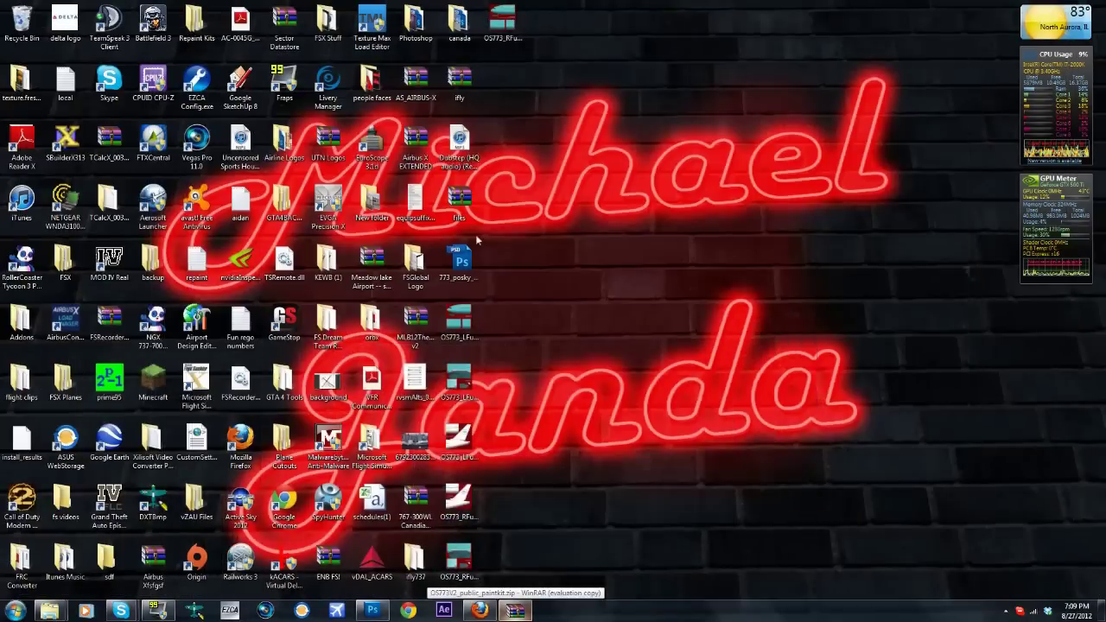
drag(502, 22, 509, 321)
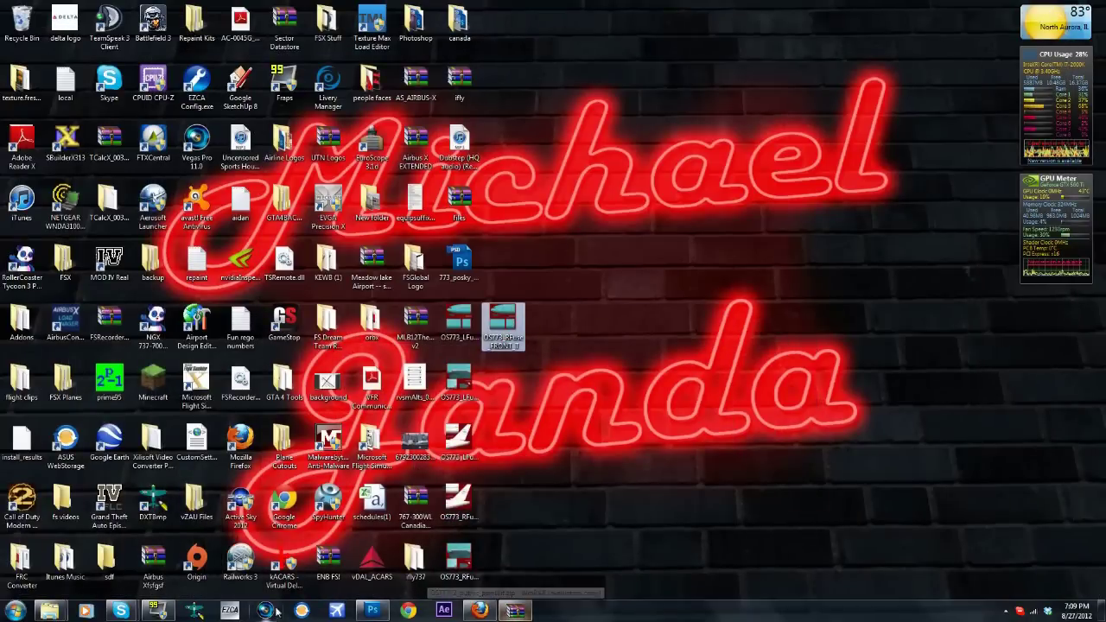
click(197, 611)
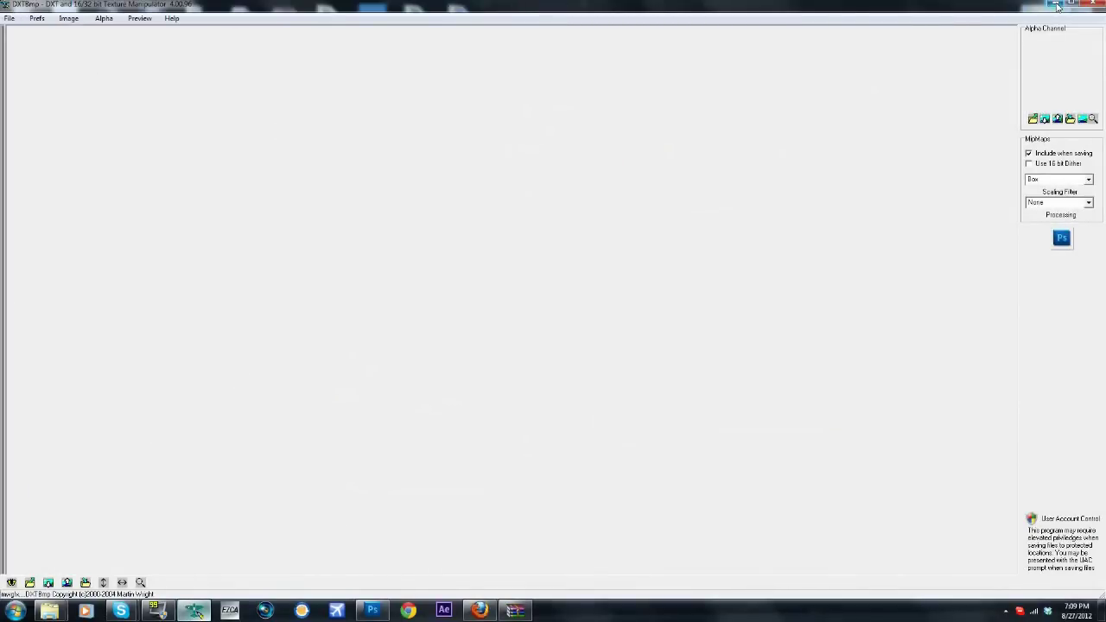
click(1056, 6)
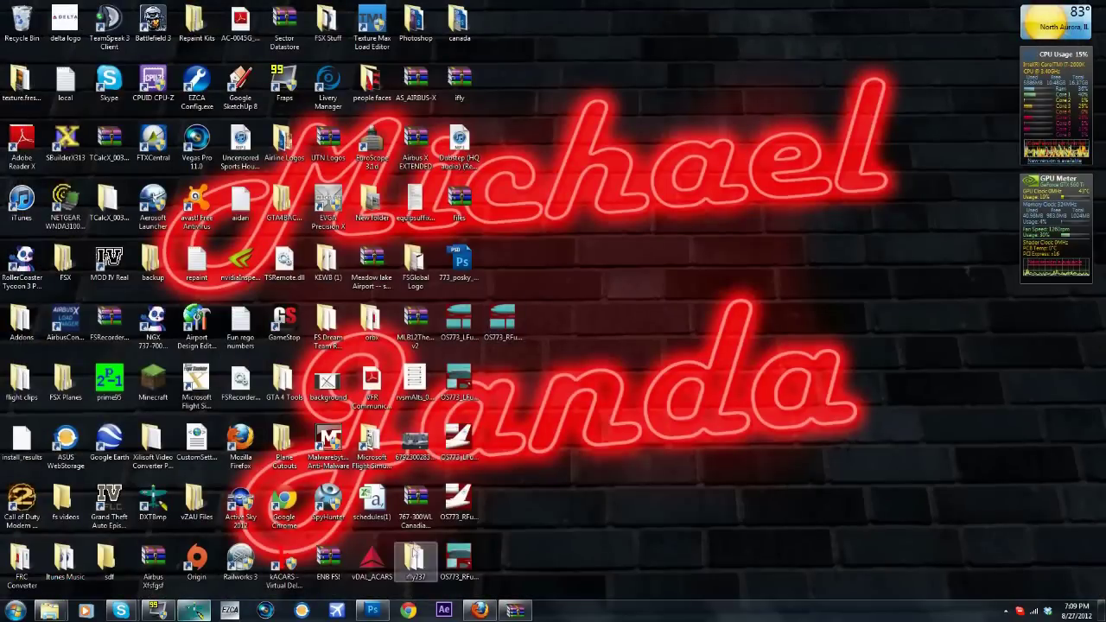
Step: Switch to the OS773V2_public_paintkit.zip archive in WinRAR and open Os777_pw4090_t.psd from its Engines\PW folder
click(518, 611)
click(162, 122)
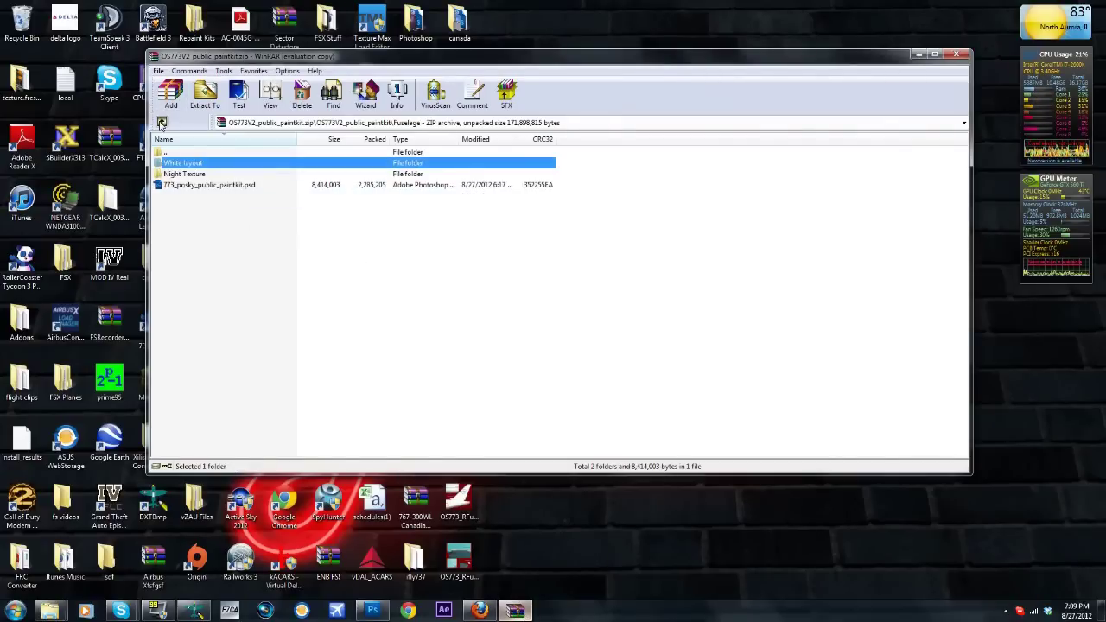
double_click(178, 173)
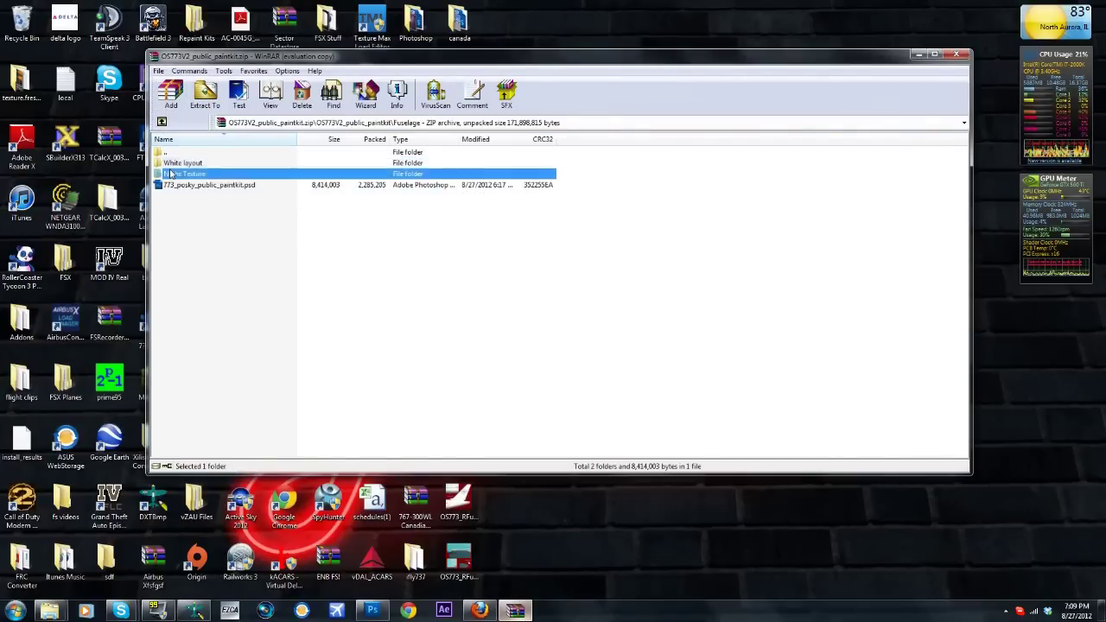
click(162, 122)
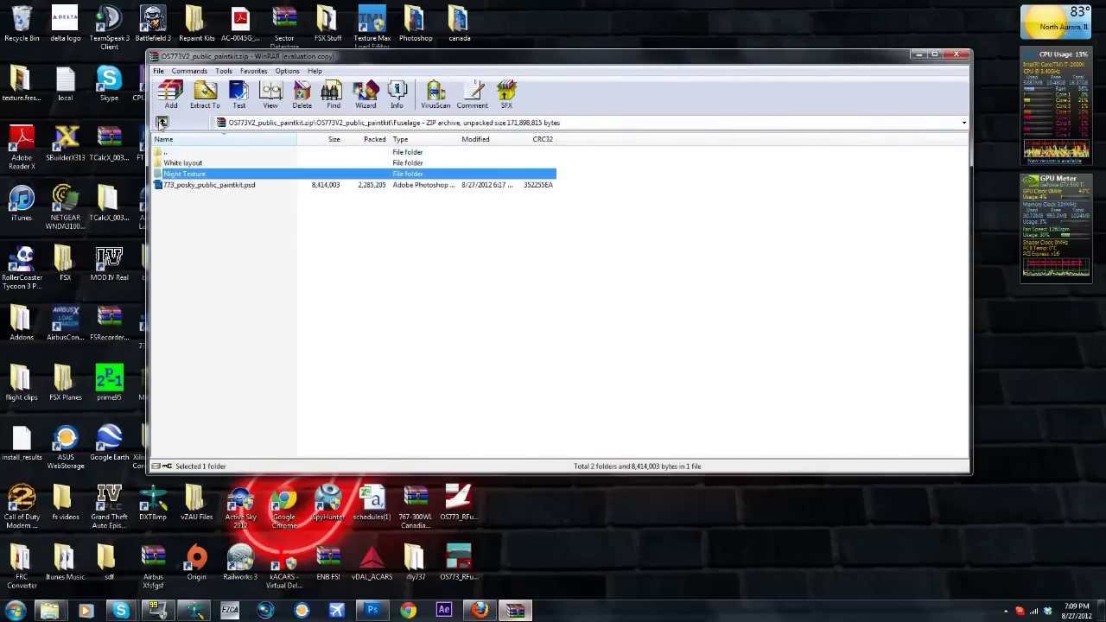
click(161, 122)
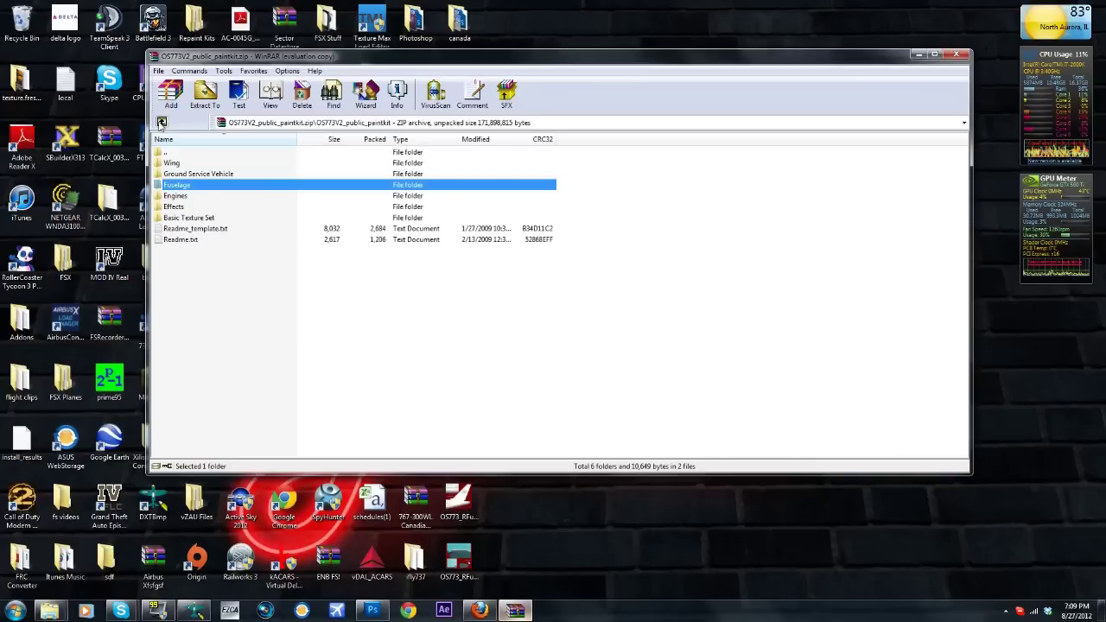
double_click(175, 197)
double_click(170, 175)
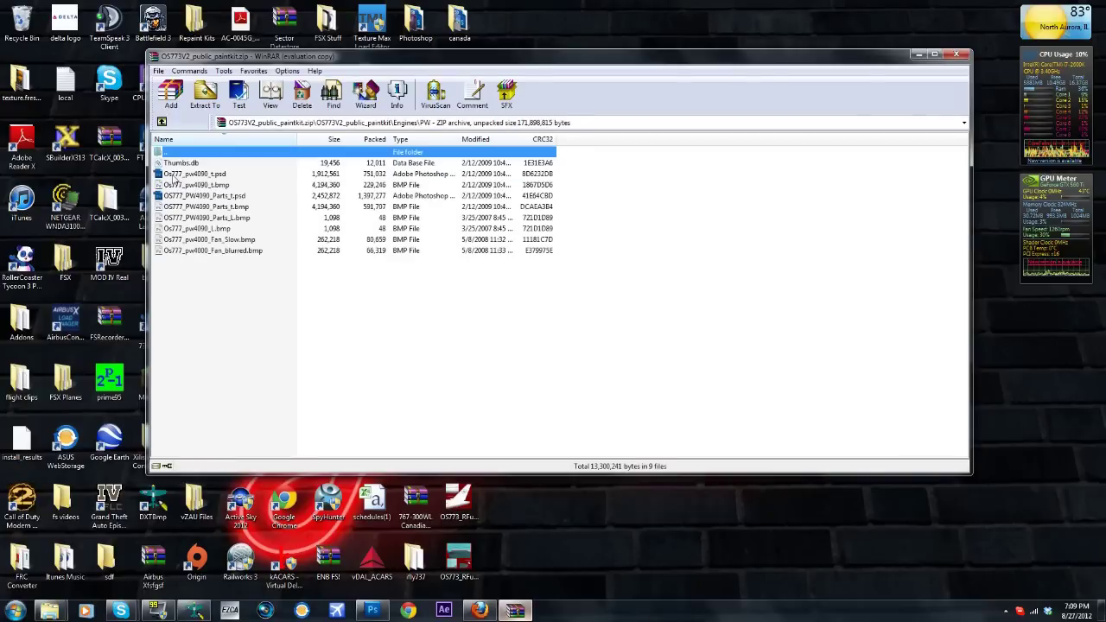
double_click(227, 175)
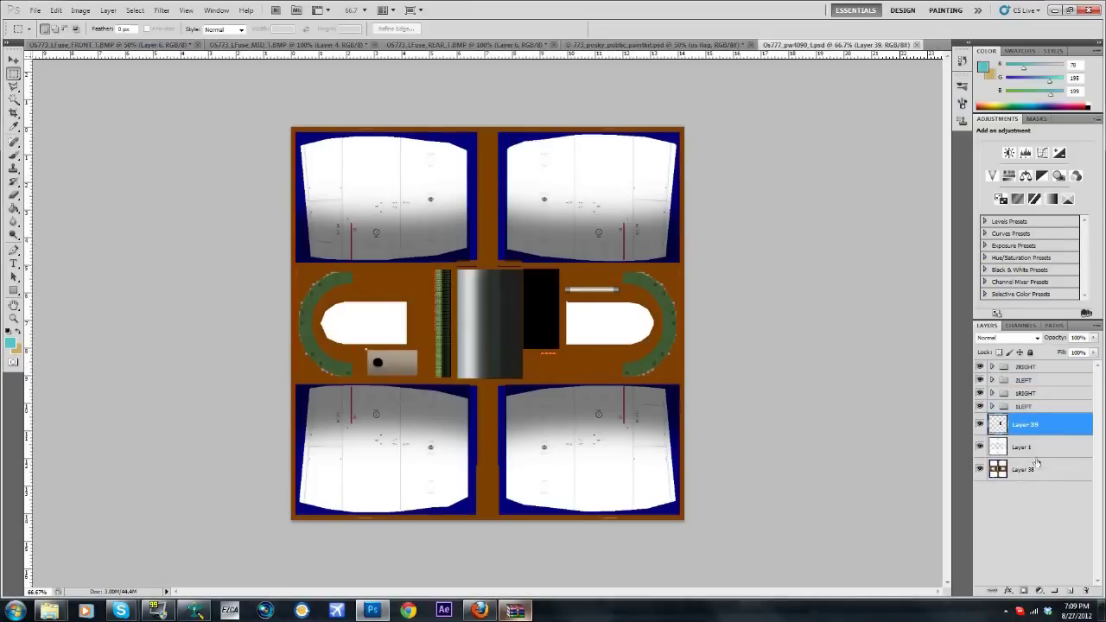
Step: Check what Layer 1 contains by toggling its visibility and select its four white engine cowling panels with the Magic Wand
click(1033, 447)
click(981, 447)
click(980, 447)
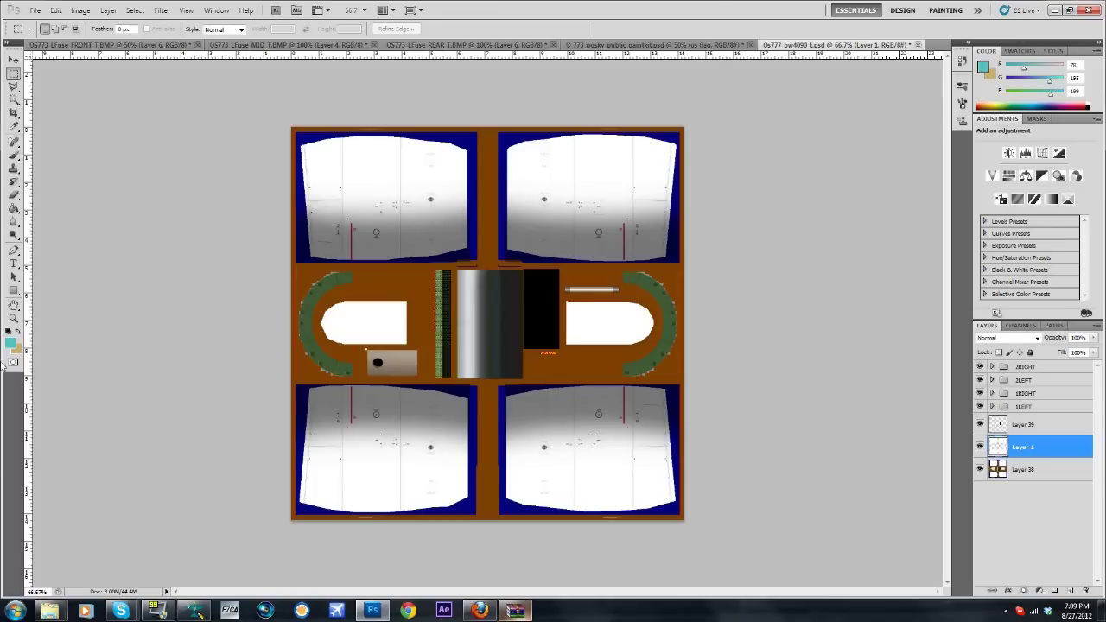
click(13, 99)
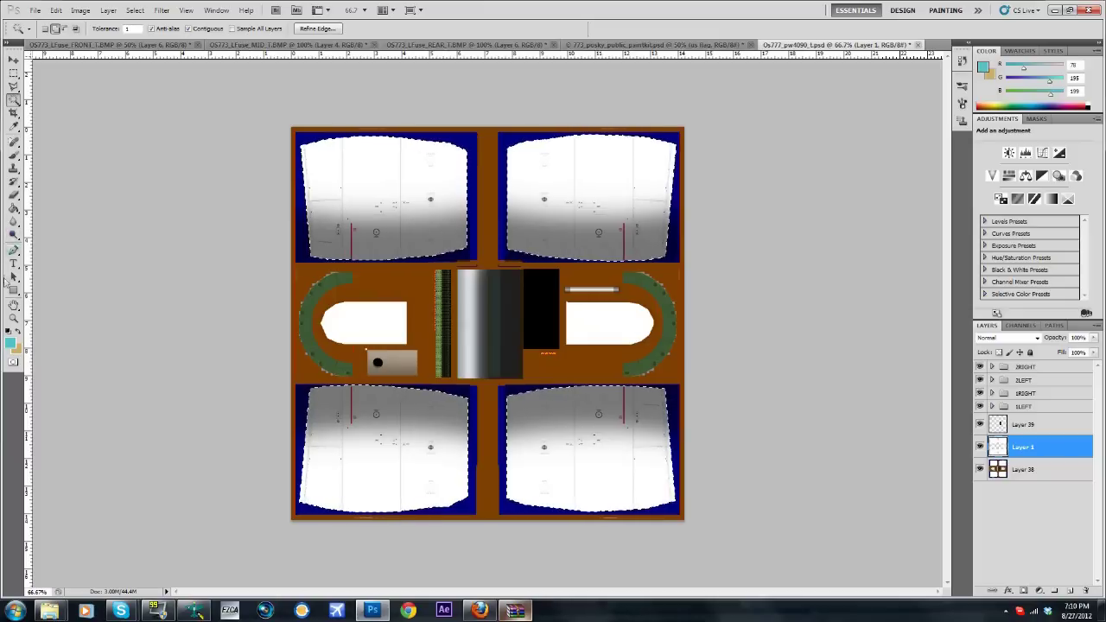
Step: Activate the Rectangle tool and set the foreground colour to white (ffffff)
click(13, 291)
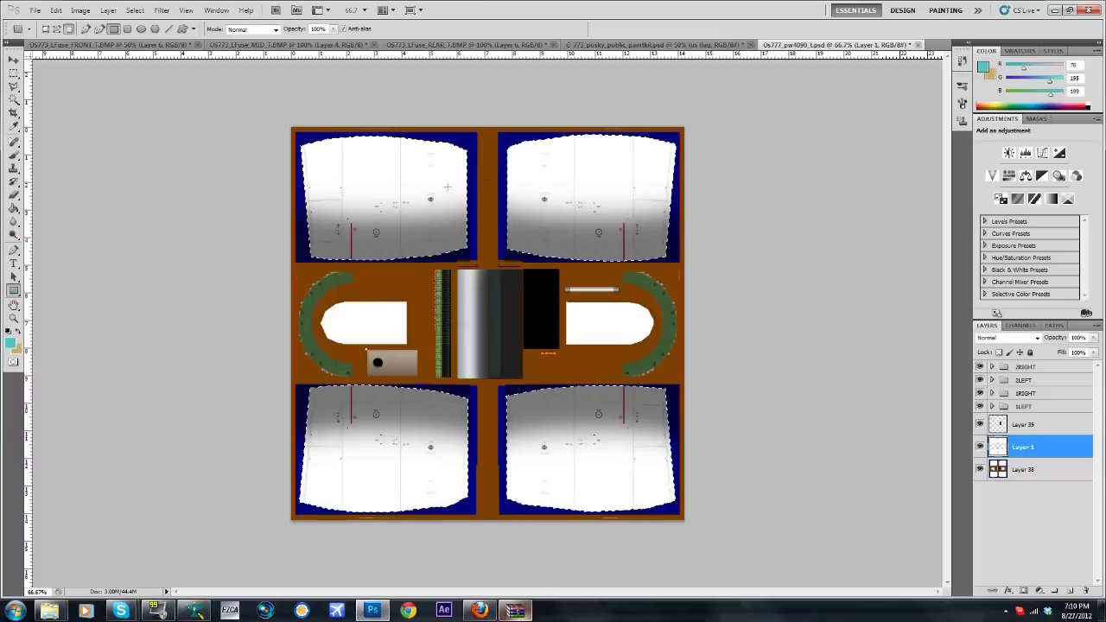
click(983, 69)
click(643, 71)
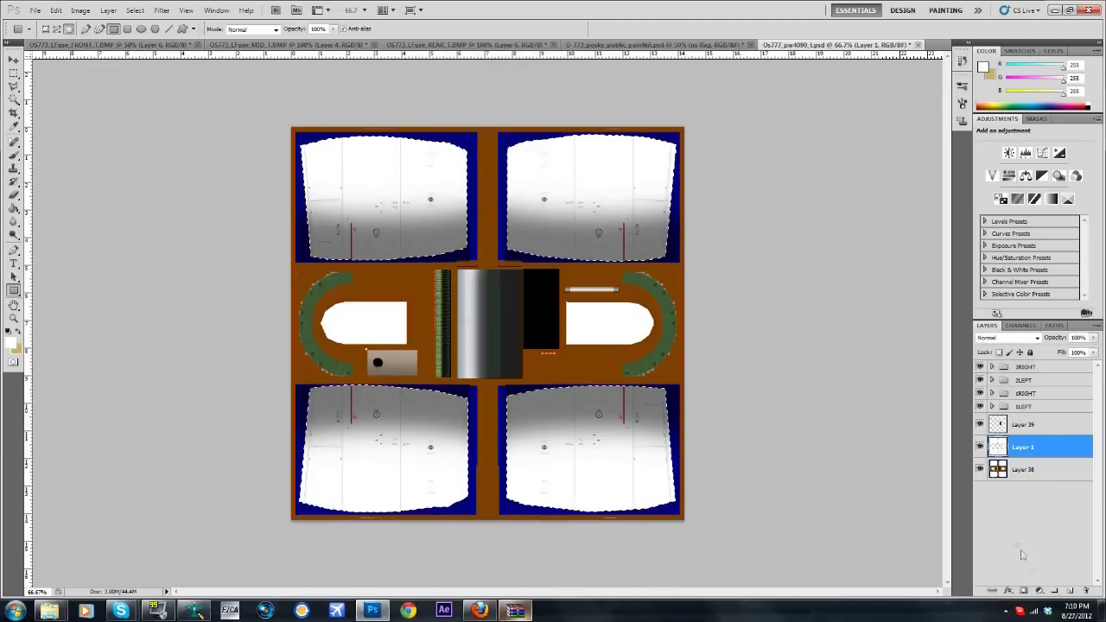
click(982, 67)
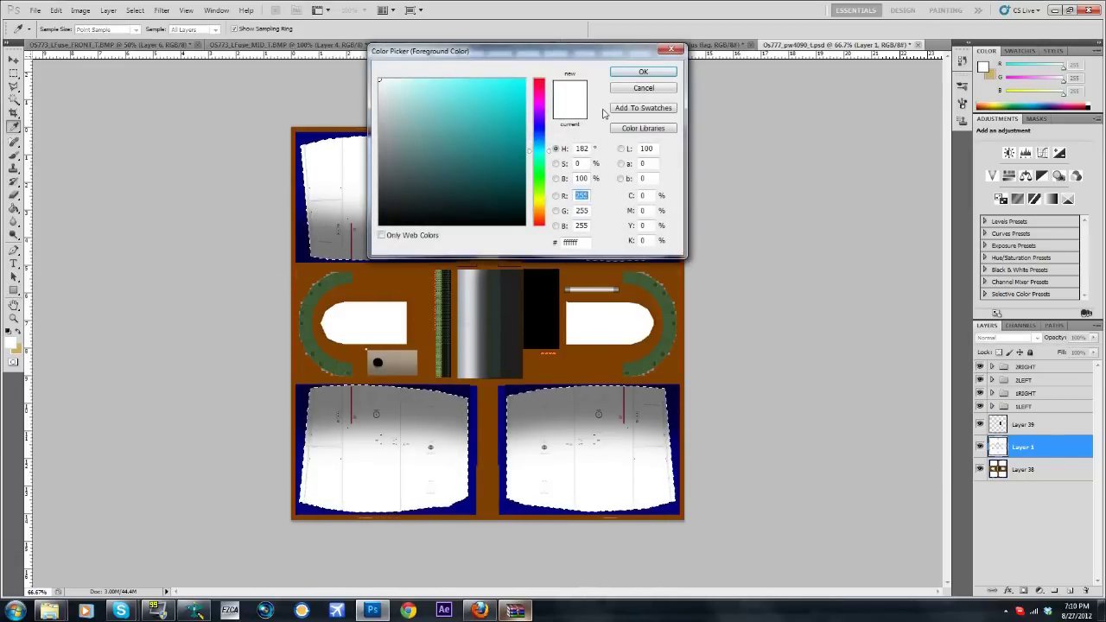
click(632, 90)
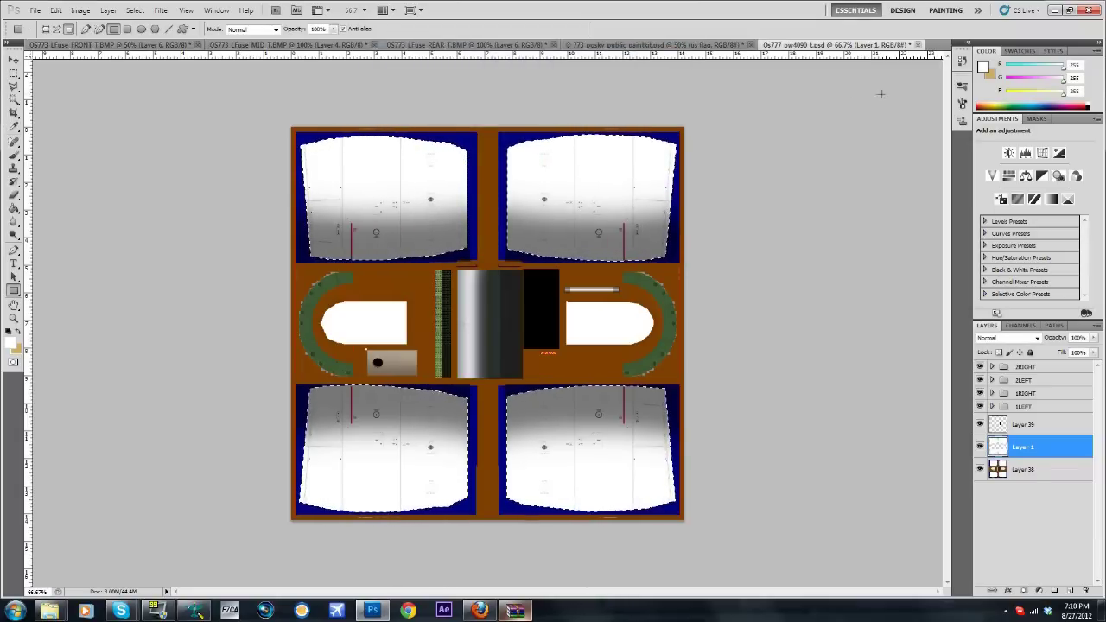
Step: View the mirrored fuselage in 773_posky_public_paintkit.psd and the tail artwork in the OS773_LFuse_REAR_T texture
click(661, 45)
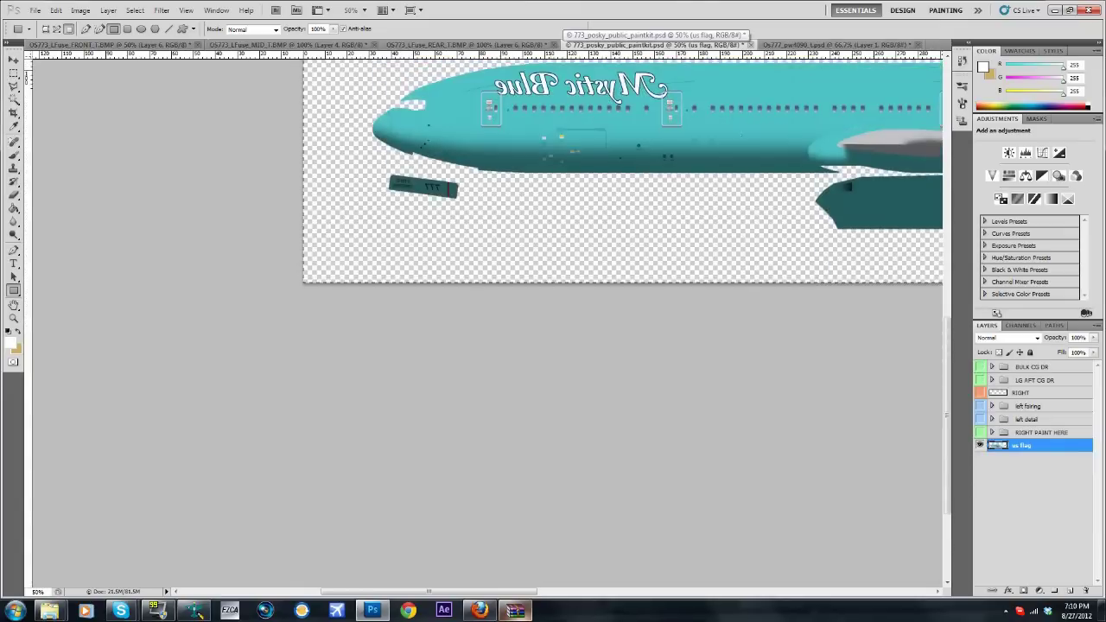
click(506, 45)
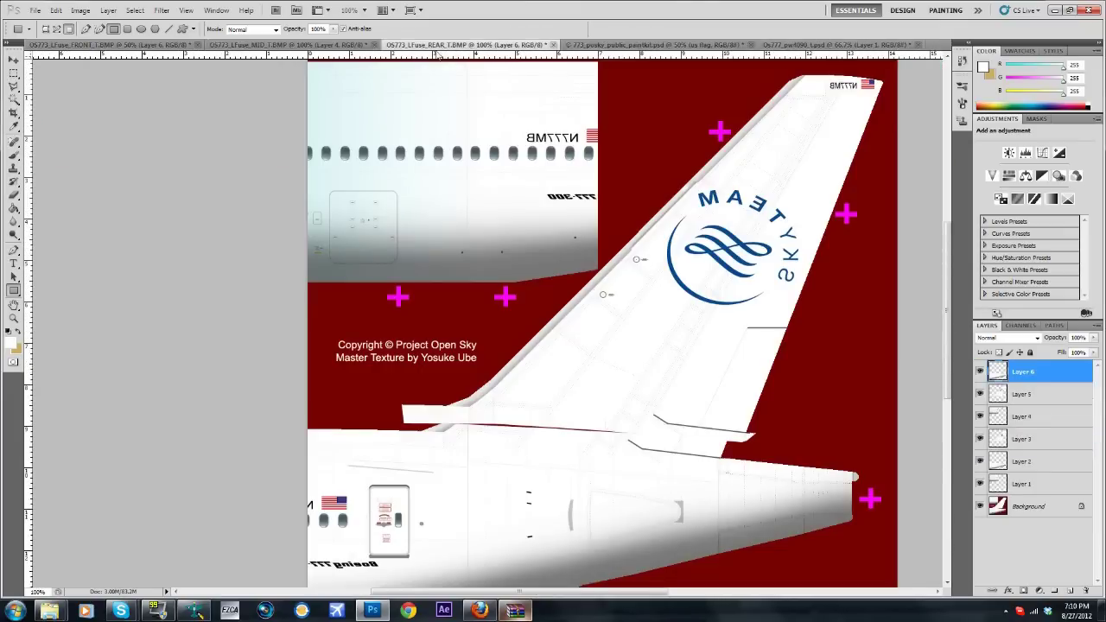
Step: Save the engine document Os777_pw4090_t to the Desktop as a 32-bit Windows BMP
click(885, 45)
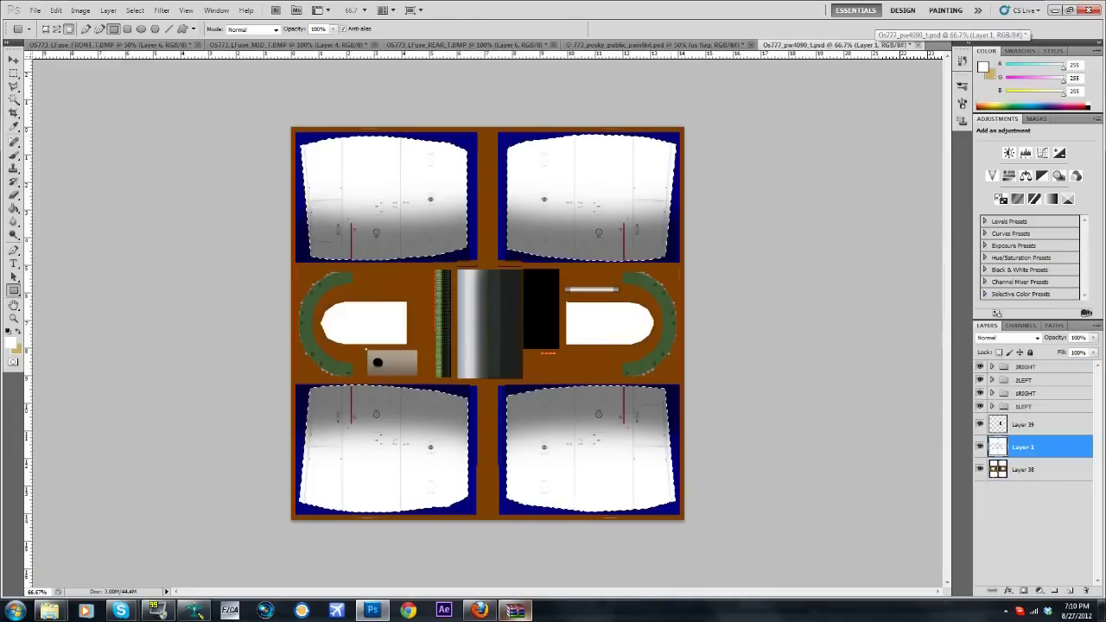
click(35, 9)
click(91, 186)
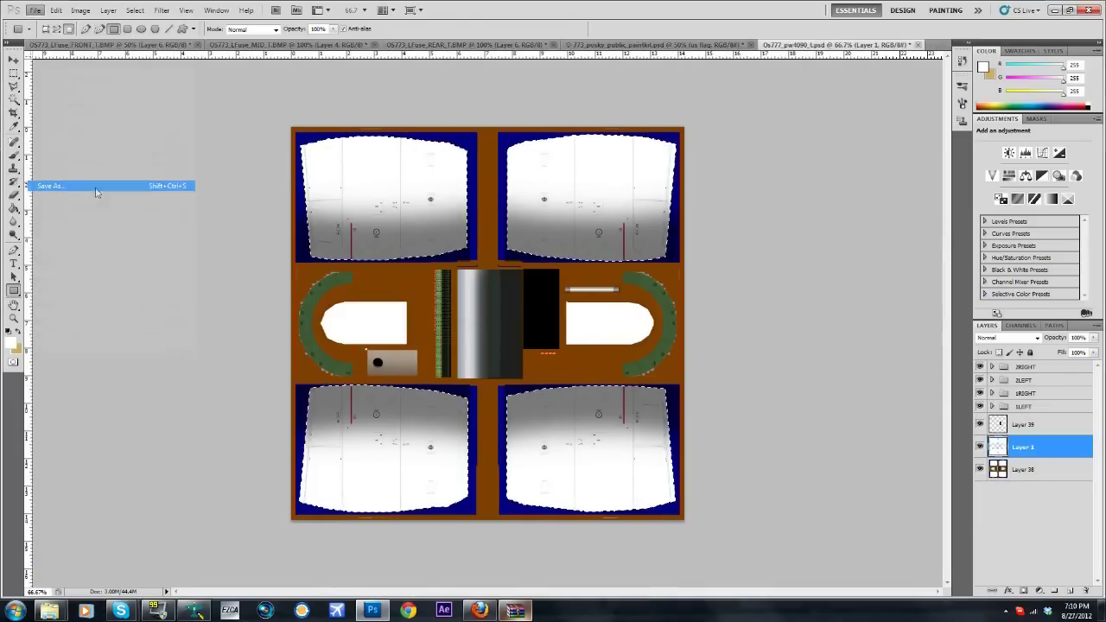
click(620, 256)
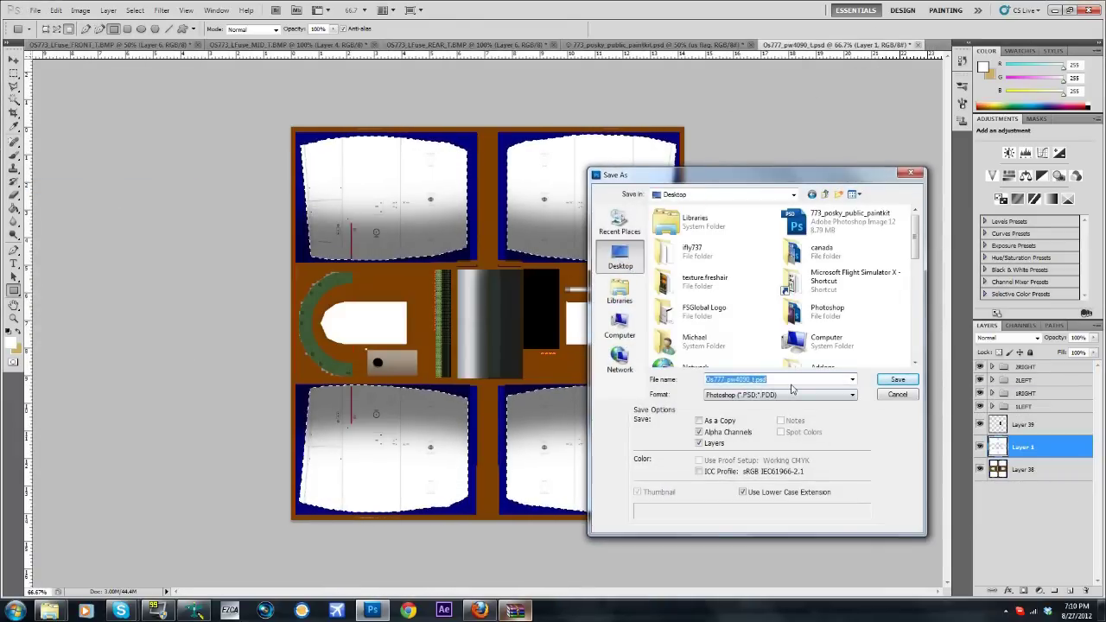
click(792, 393)
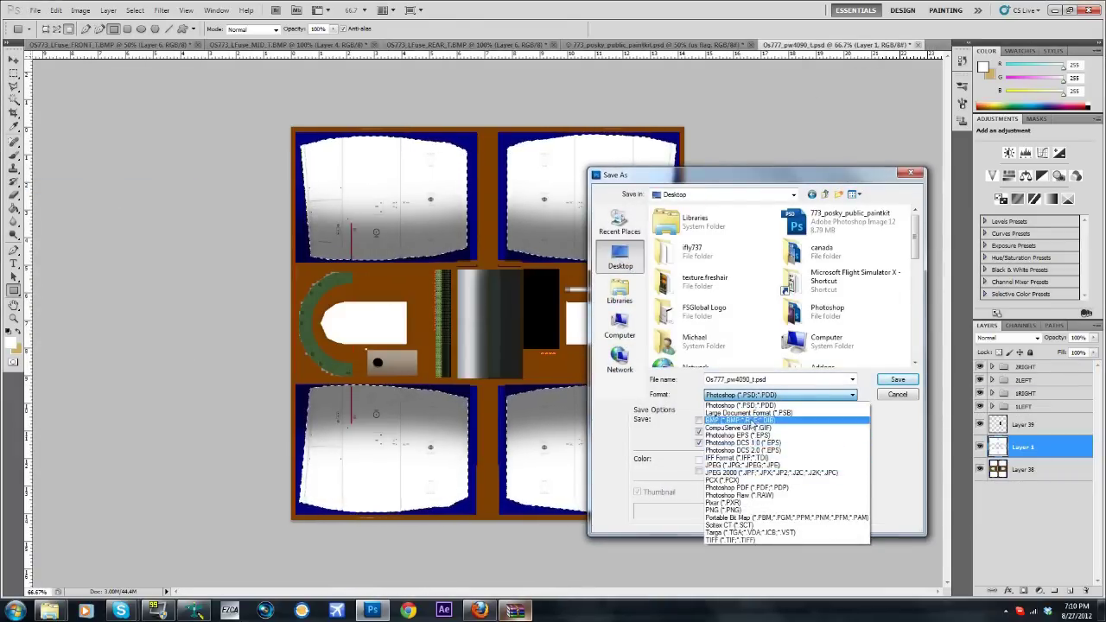
click(740, 420)
click(898, 379)
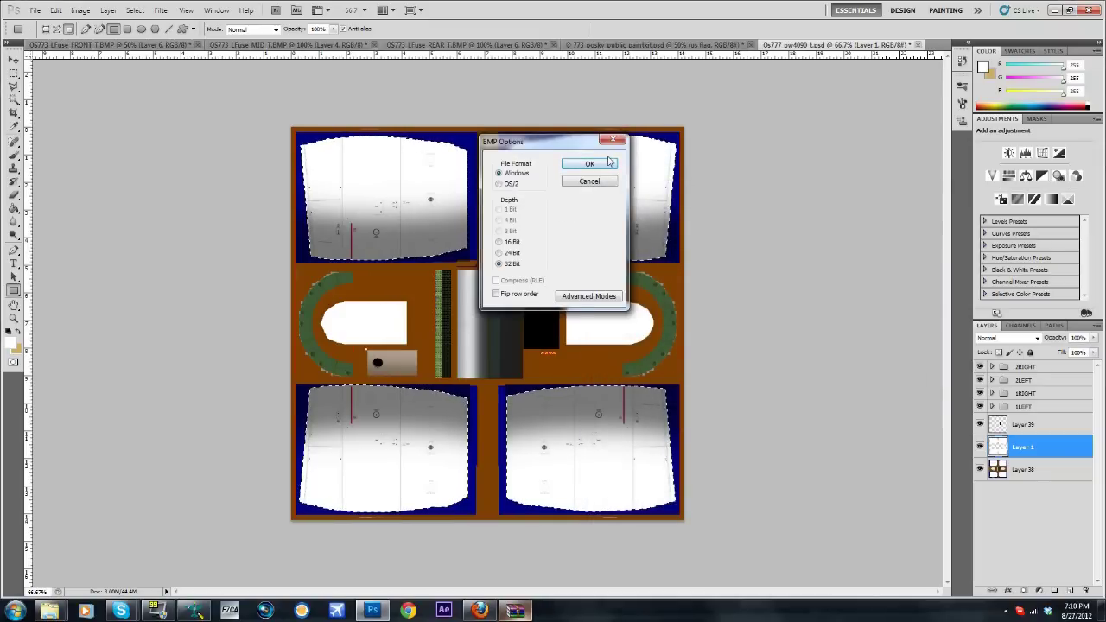
click(589, 165)
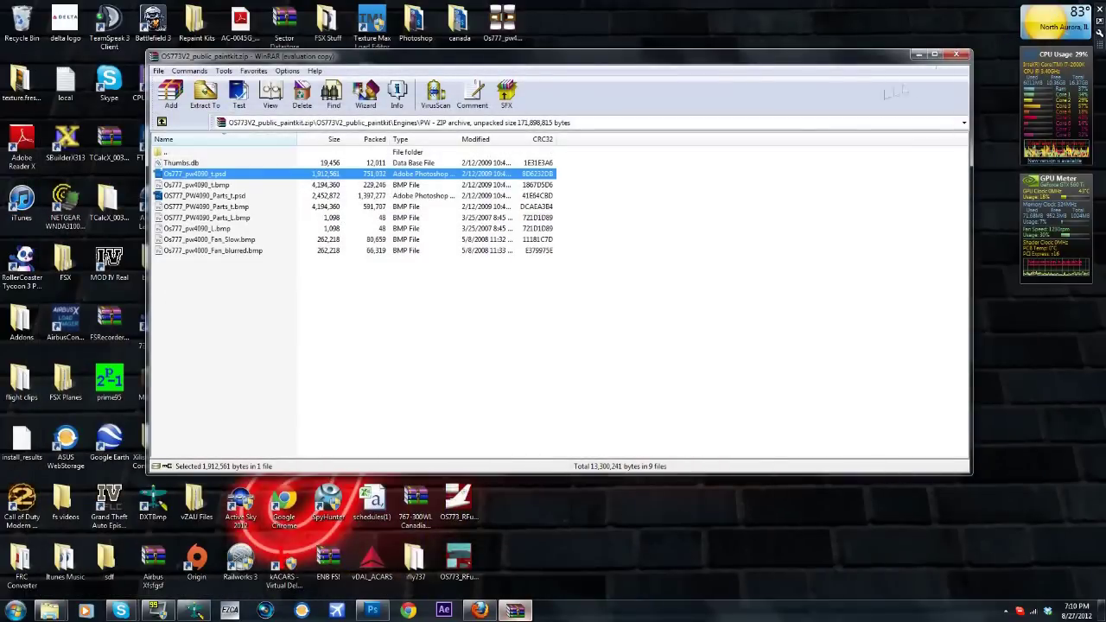
Step: Move the Os777_pw4090_t icon beside the other textures on the desktop and open OS773_LFuse_FRONT_T.bmp in DXTBmp, with its window beside the desktop icons
click(918, 57)
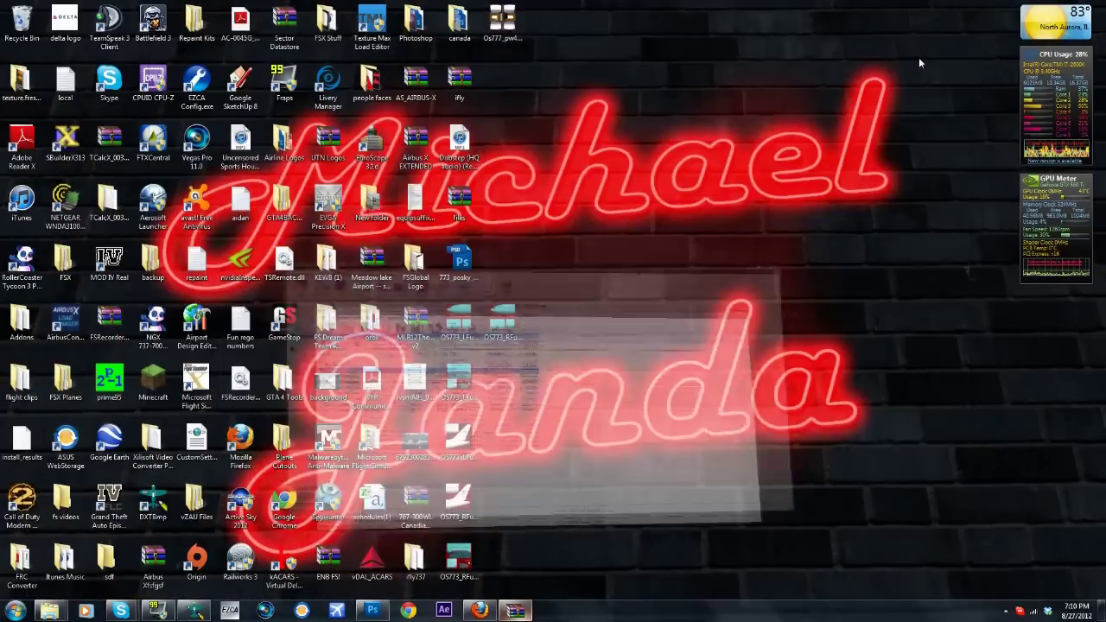
drag(506, 51, 507, 393)
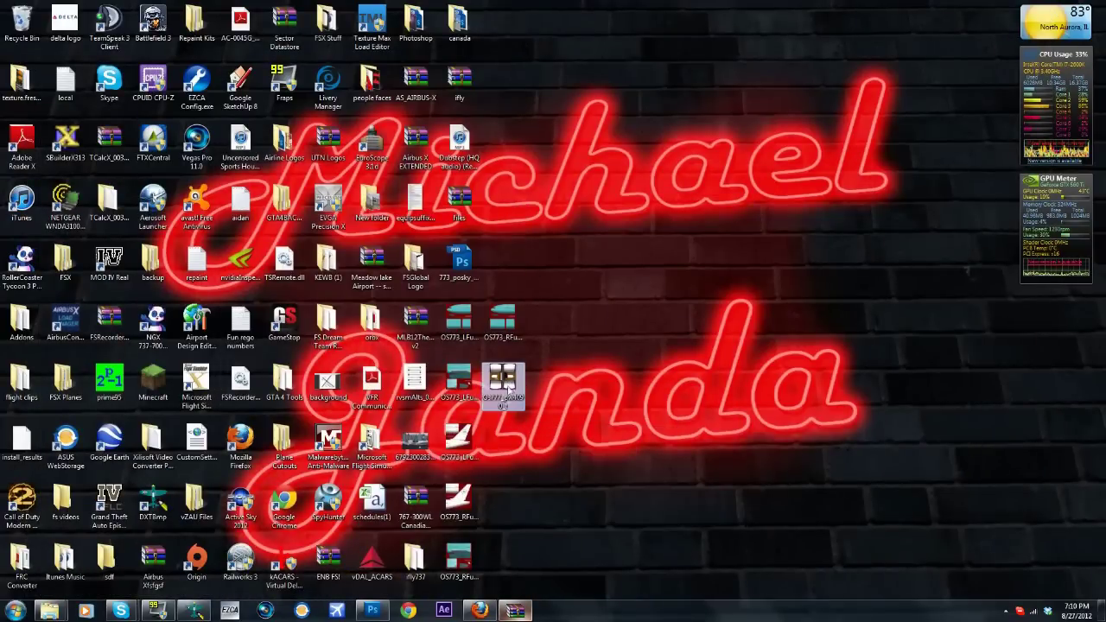
click(194, 611)
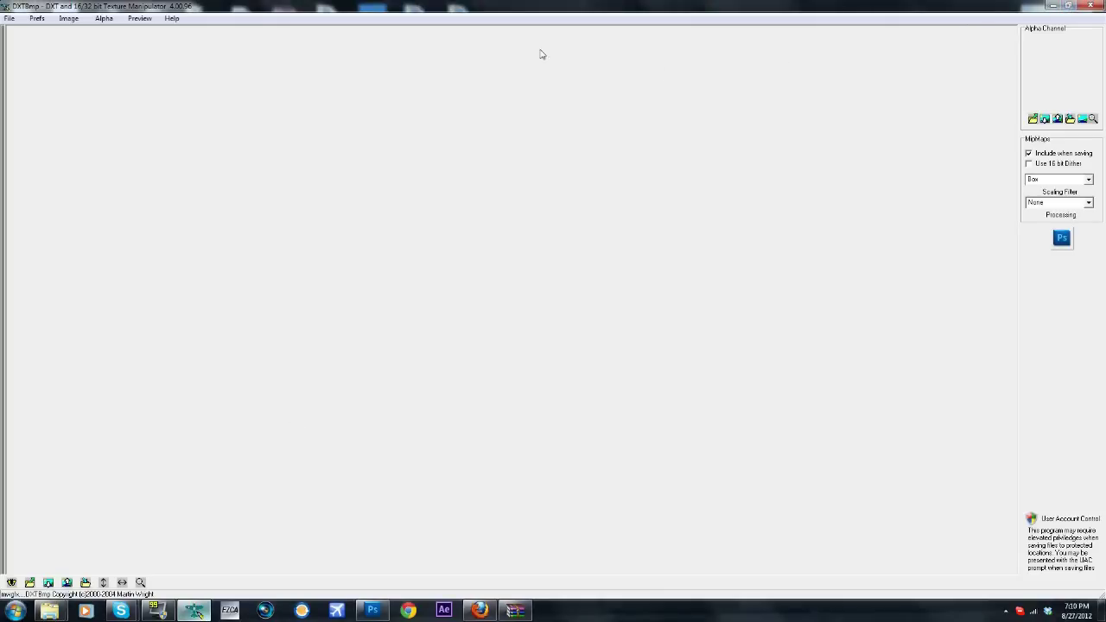
key(super+Right)
drag(458, 324, 847, 170)
drag(741, 12, 631, 21)
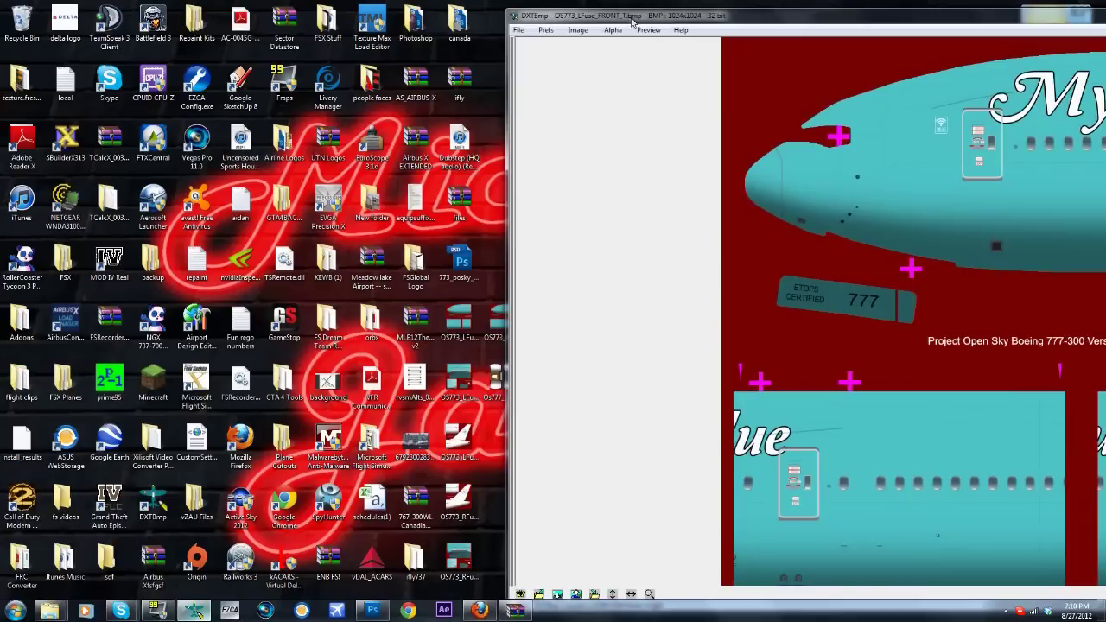
Step: Save OS773_LFuse_FRONT_T.bmp as an extended bitmap of type Extended 16 bit 565, replacing the existing file on the Desktop
click(520, 31)
mouse_move(548, 68)
click(682, 82)
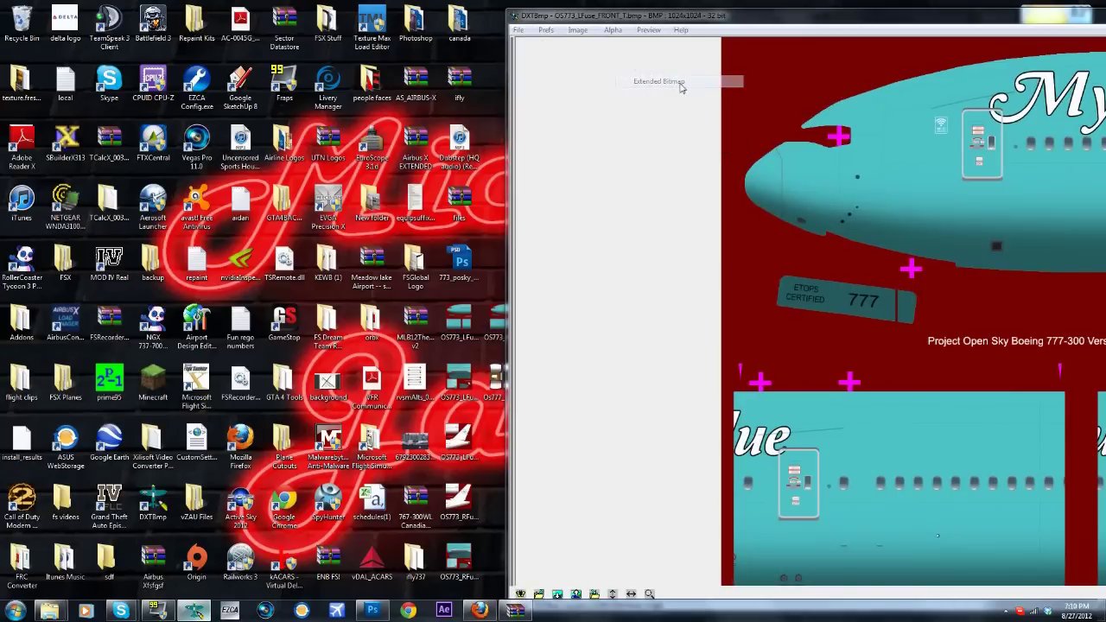
click(565, 297)
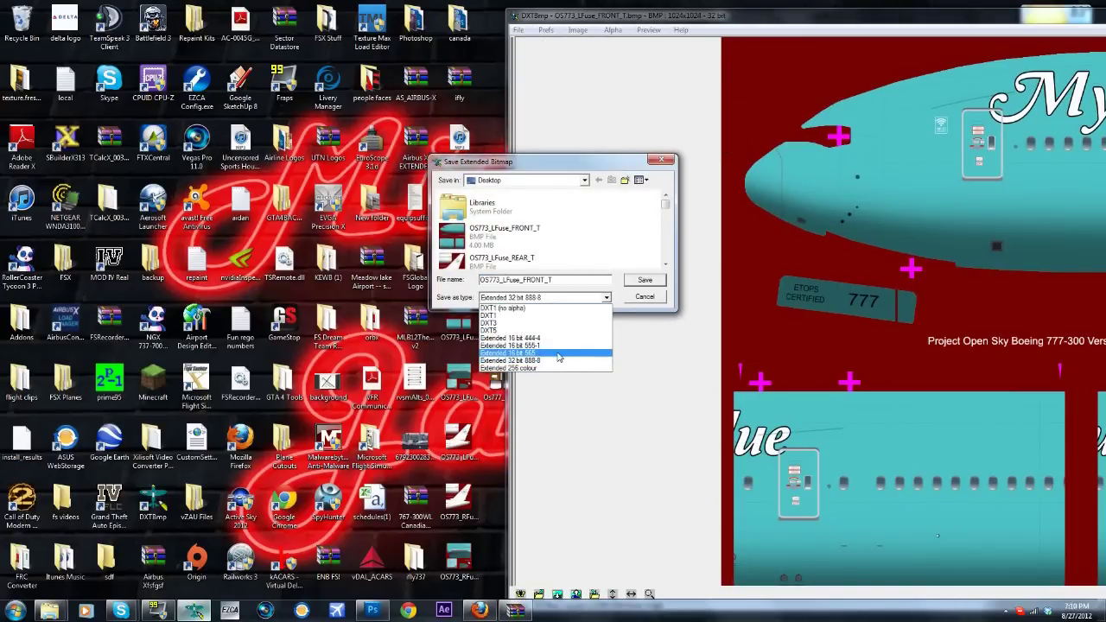
click(560, 353)
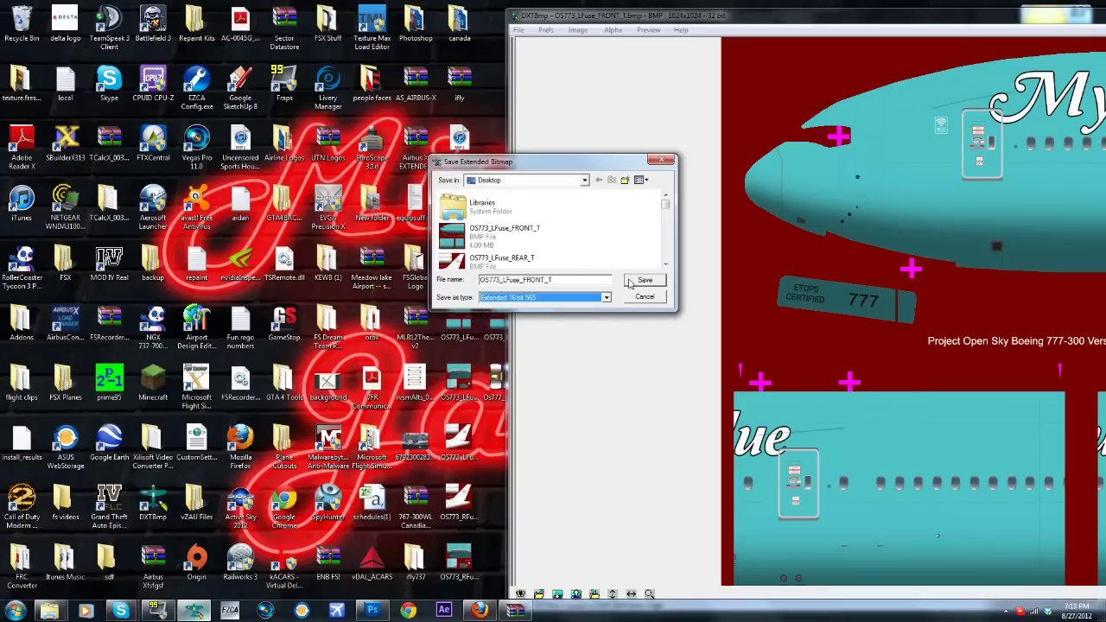
click(630, 281)
click(630, 282)
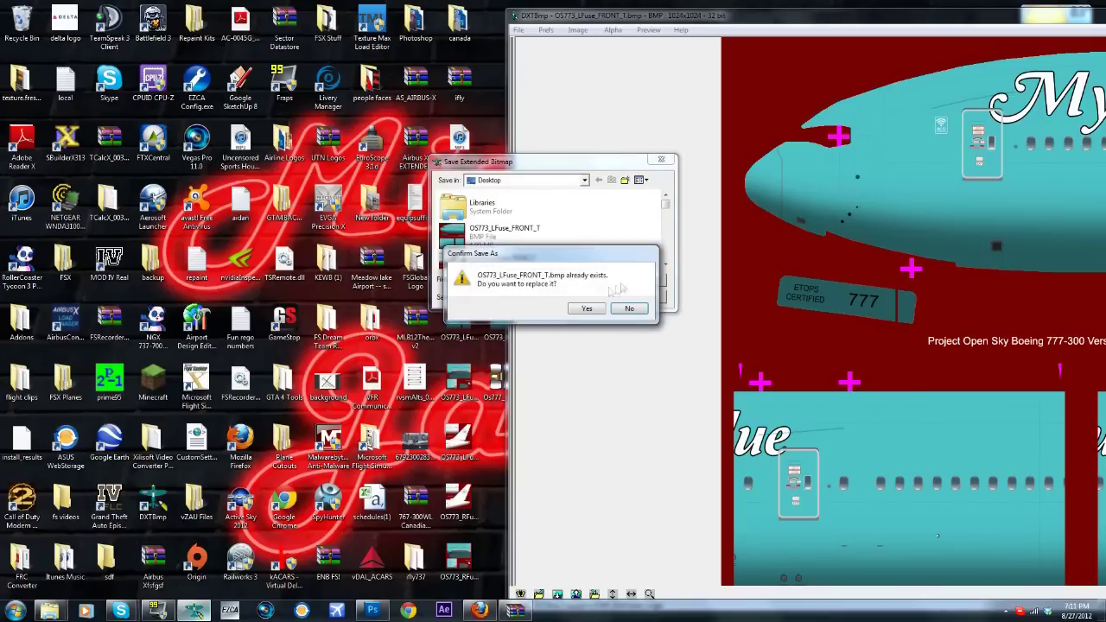
click(584, 310)
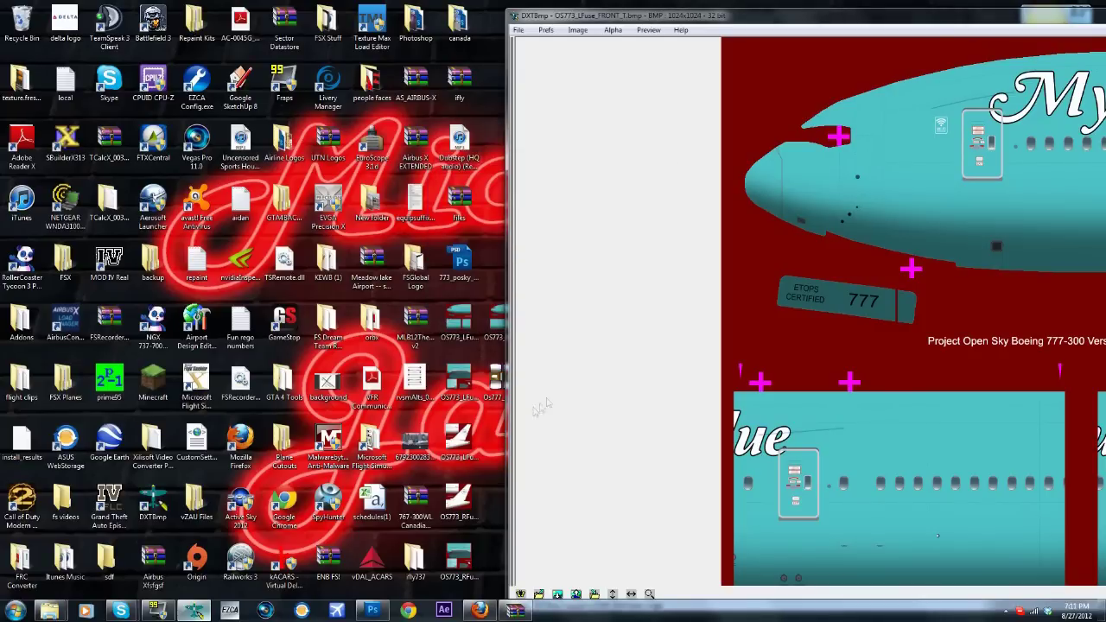
Step: Load OS773_LFuse_MID_T.bmp from the desktop and resave it as an extended bitmap, replacing the existing file
drag(459, 381, 845, 256)
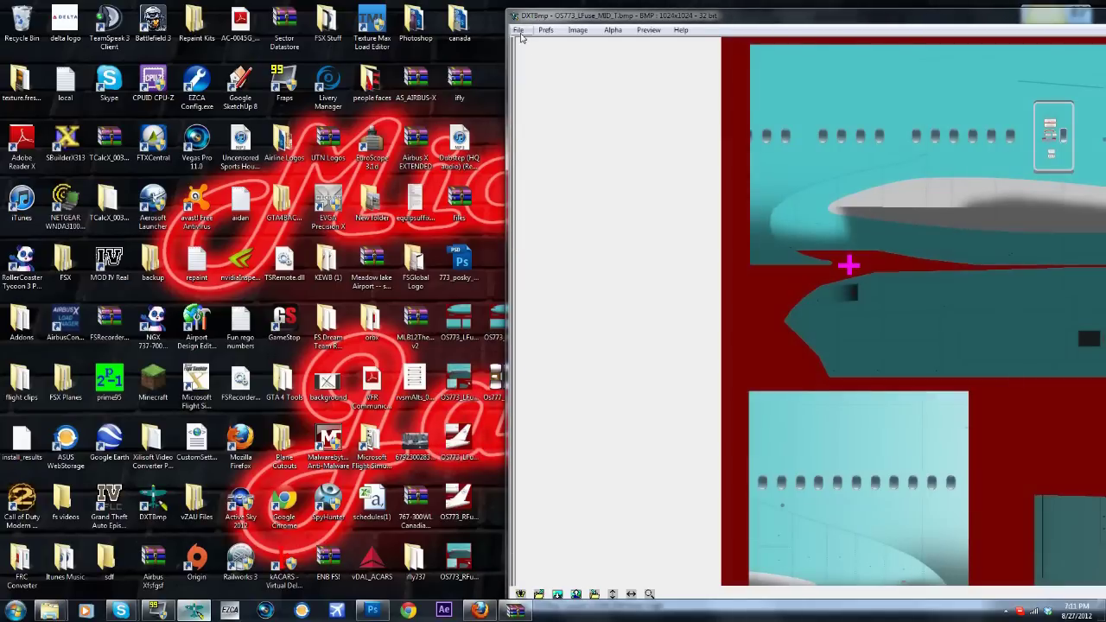
click(519, 30)
mouse_move(540, 68)
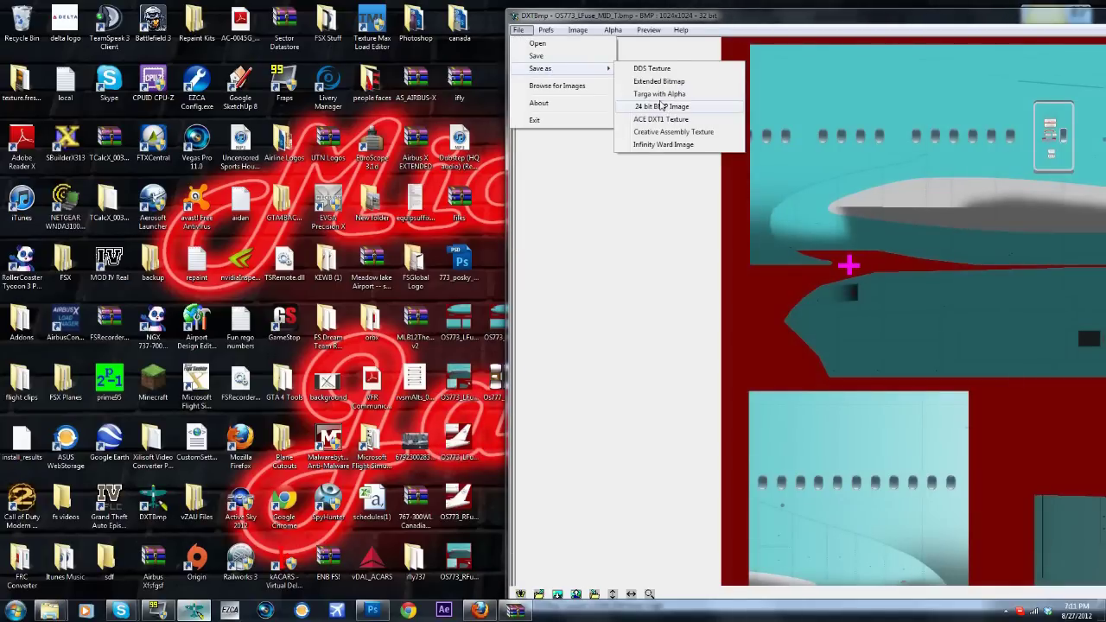
click(660, 81)
click(553, 296)
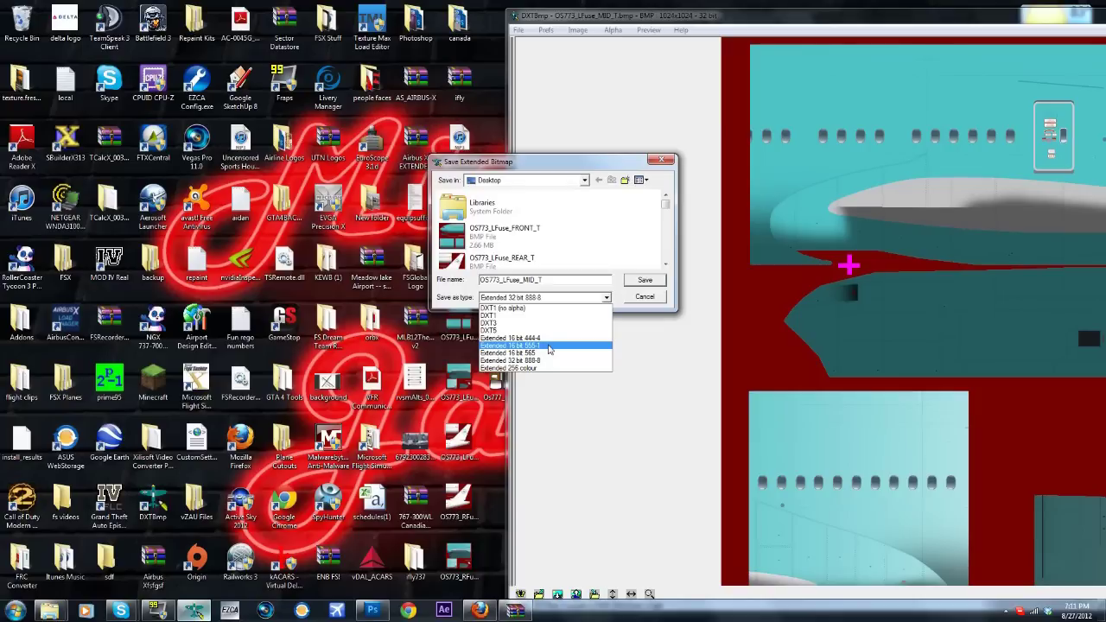
click(564, 332)
click(645, 281)
click(588, 309)
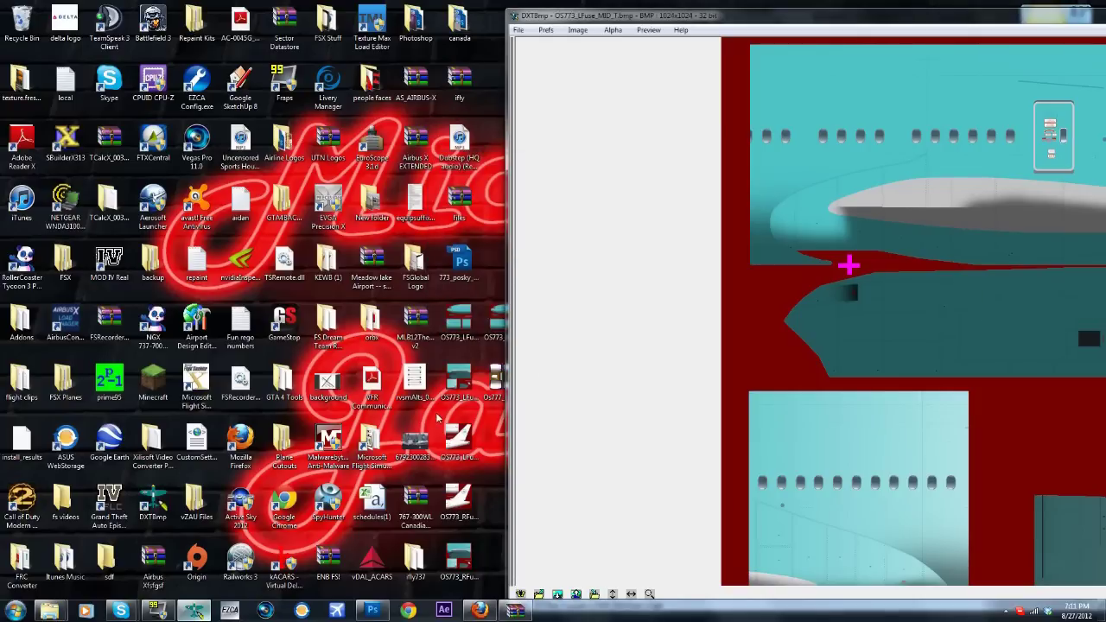
Step: Load OS773_LFuse_REAR_T.bmp and resave it as an Extended 16 bit 565 bitmap, replacing the existing file
click(519, 29)
mouse_move(541, 68)
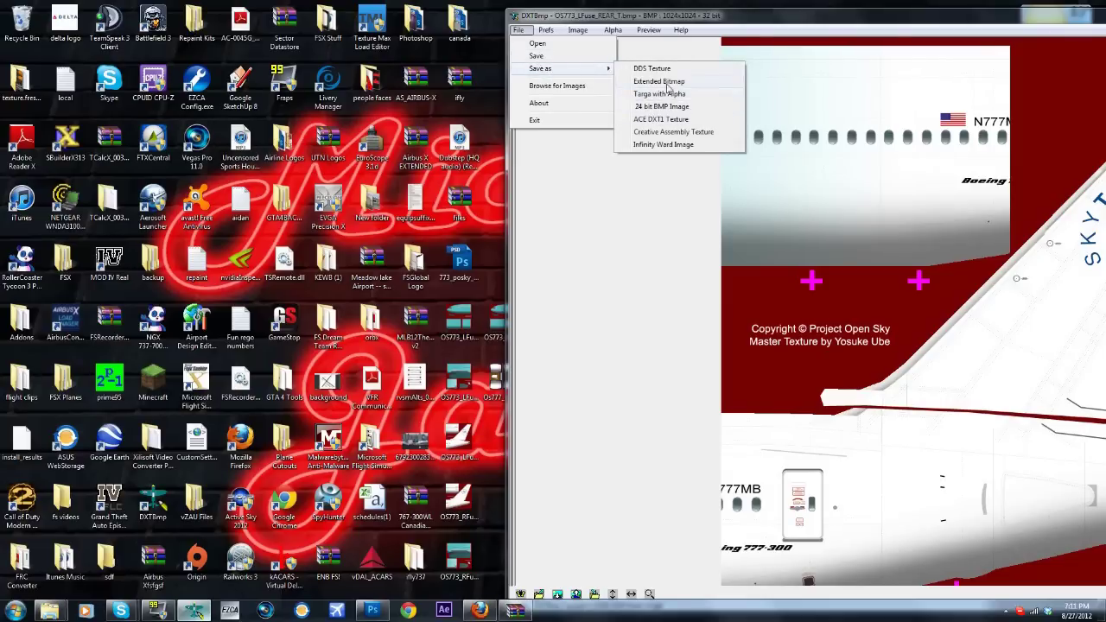
click(668, 87)
click(554, 297)
click(540, 356)
click(645, 280)
click(587, 308)
Step: Load OS773_RFuse_REAR_T.bmp and convert it to an Extended 16 bit 565 bitmap, replacing the existing file
double_click(466, 500)
click(519, 30)
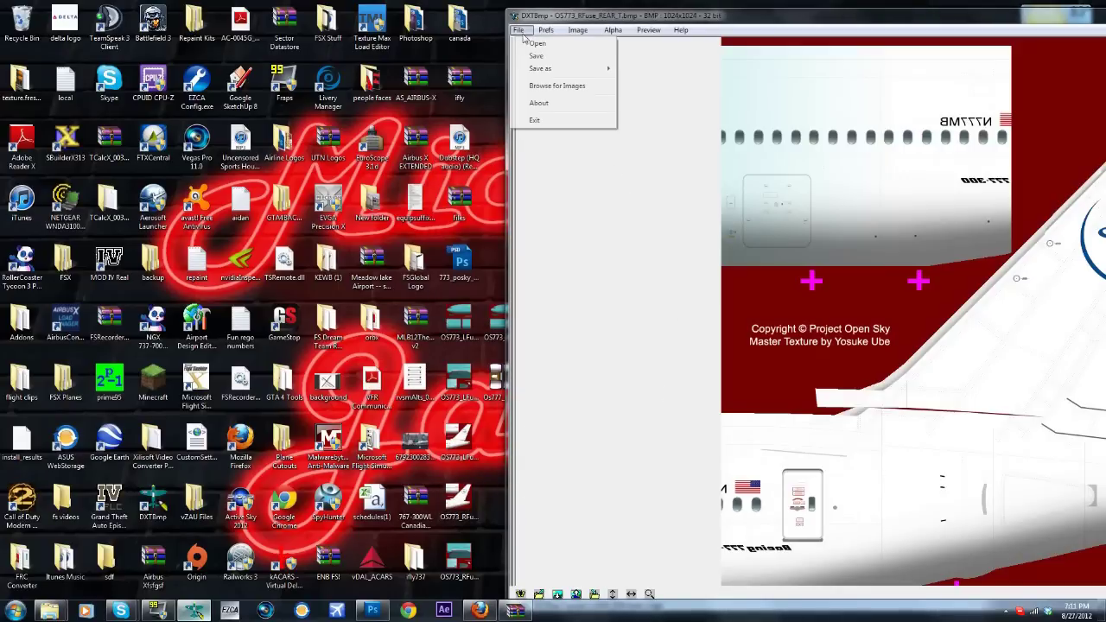
mouse_move(562, 68)
click(666, 81)
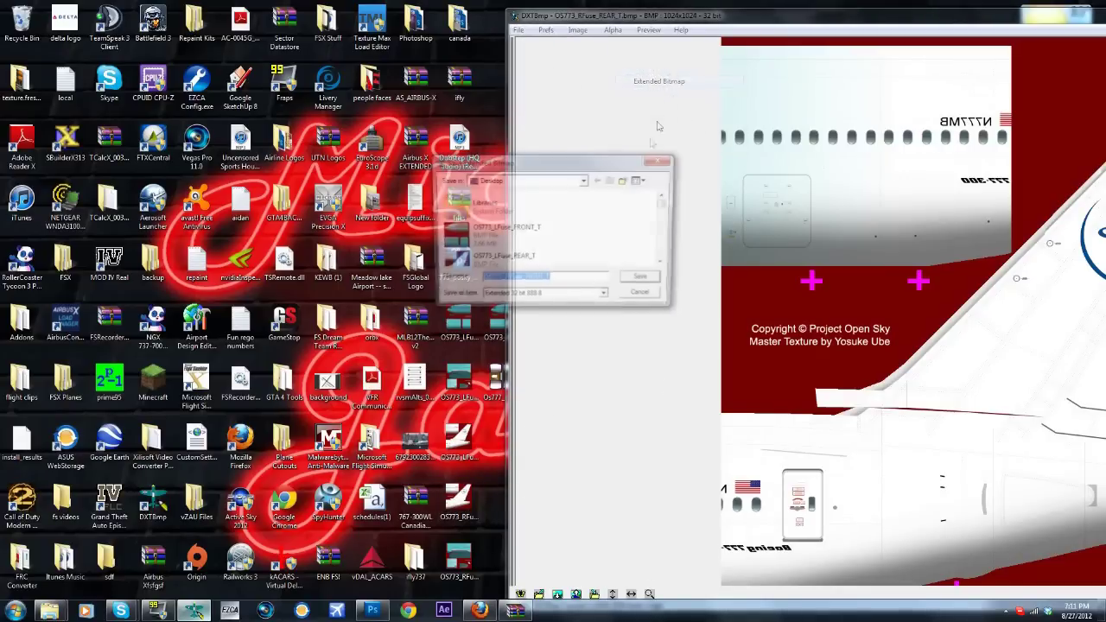
click(607, 296)
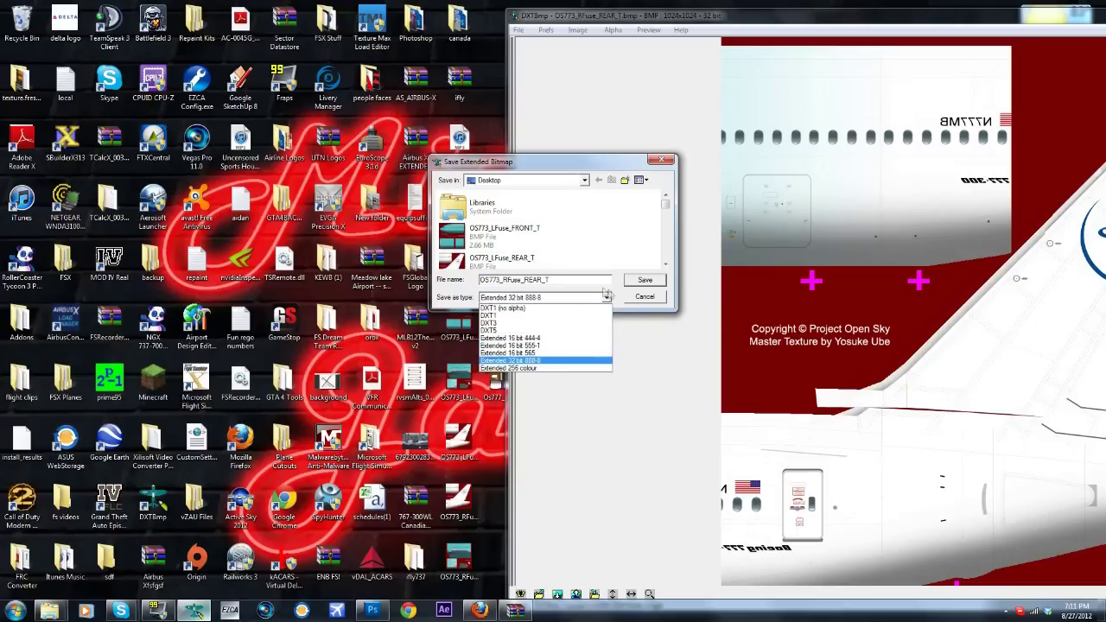
click(595, 353)
click(646, 279)
click(589, 312)
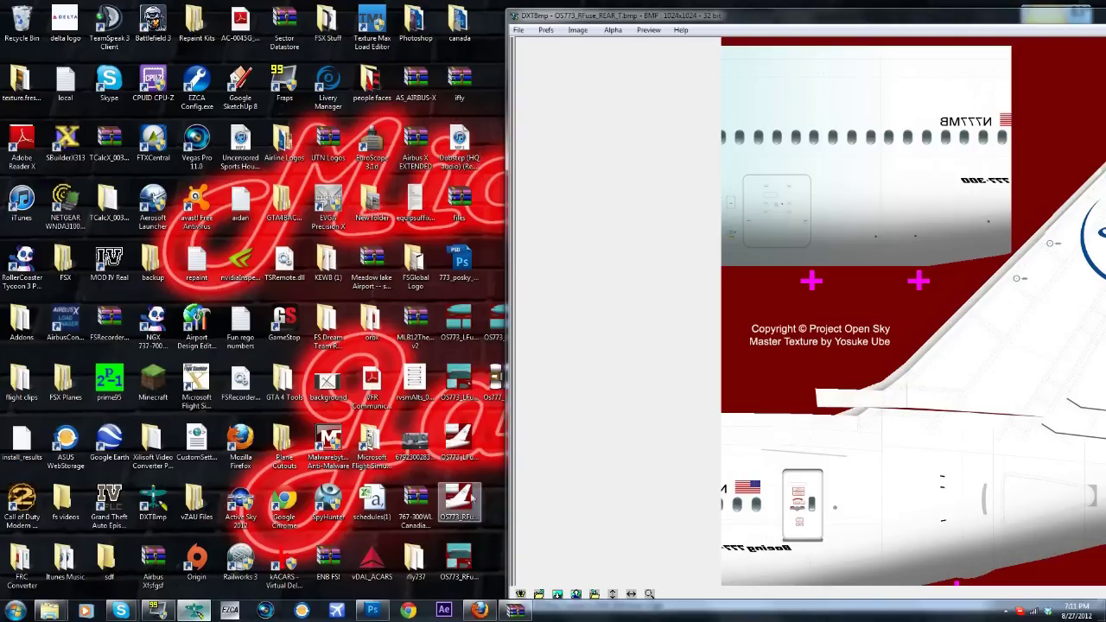
Step: Save OS773_RFuse_REAR_T.bmp once more as an Extended 16 bit 565 bitmap, overwriting the file on the Desktop
click(519, 29)
mouse_move(540, 68)
click(657, 82)
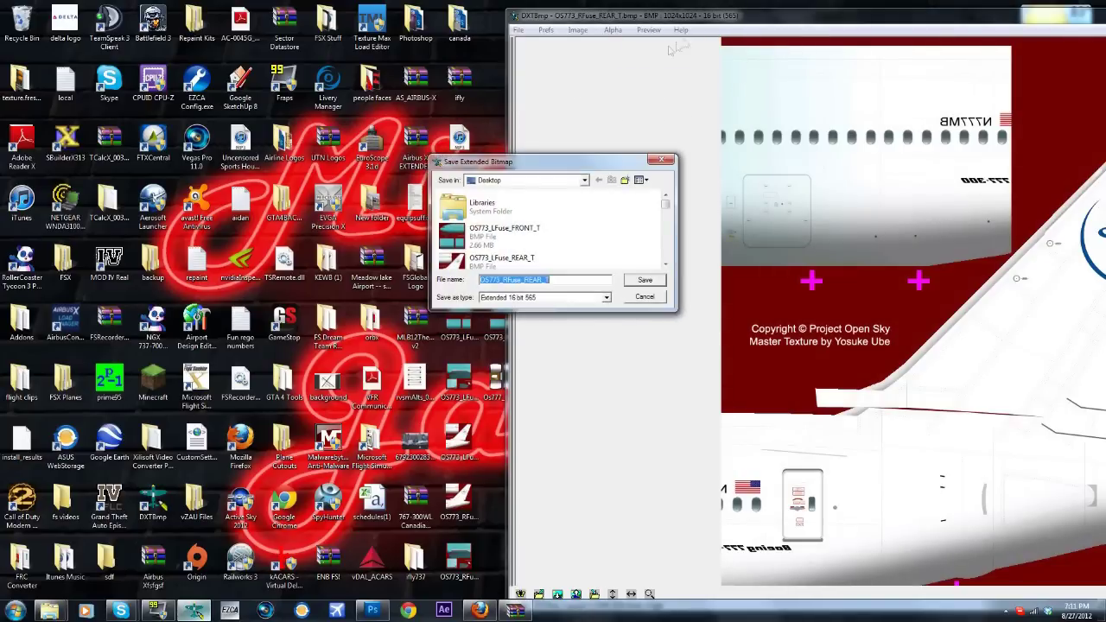
click(582, 295)
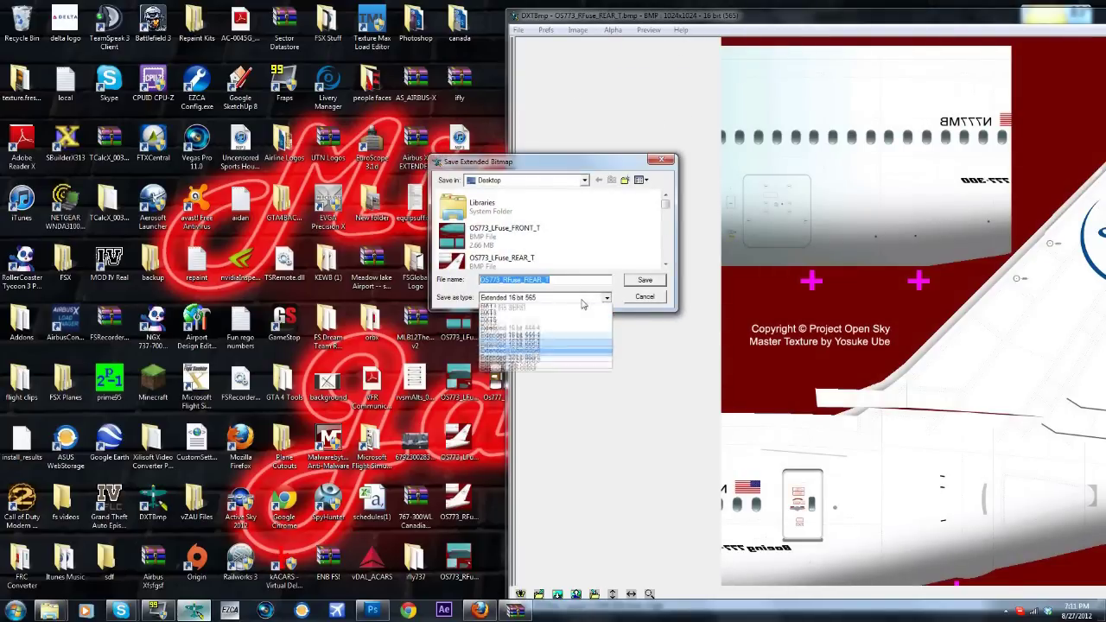
click(581, 360)
click(645, 280)
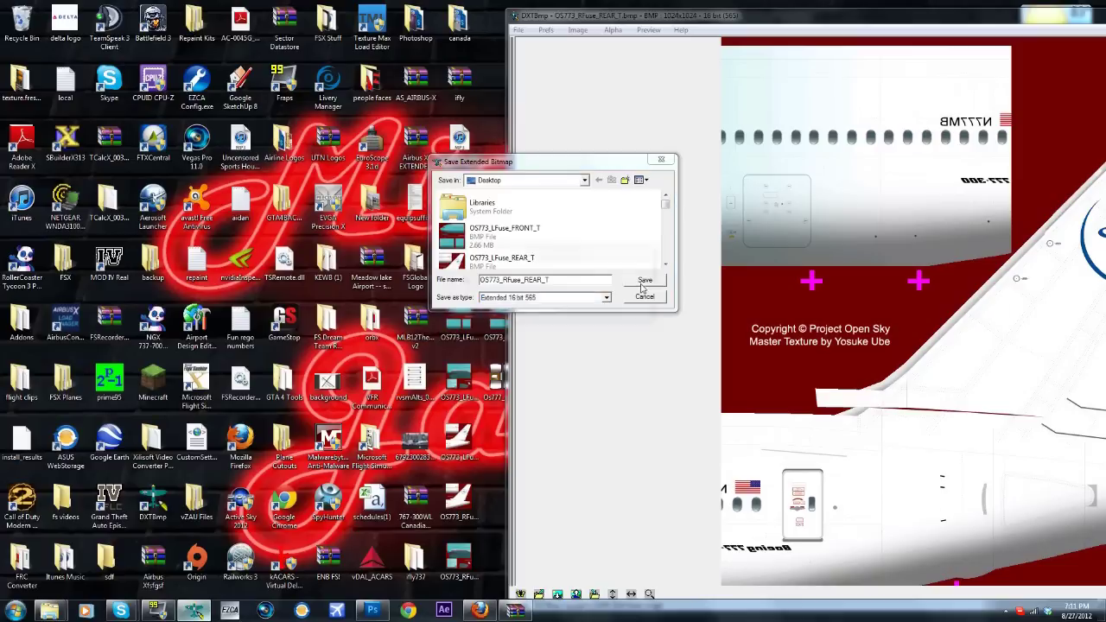
click(588, 310)
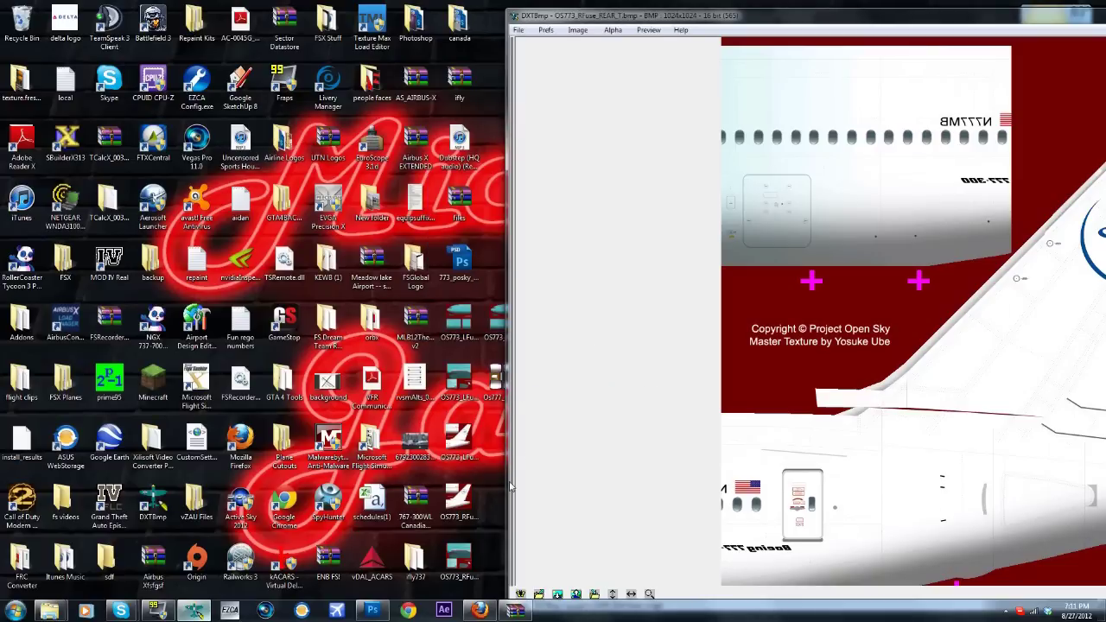
Step: Load OS773_RFuse_MID_T.bmp and resave it as an Extended 16 bit 565 bitmap, replacing the existing file
drag(460, 560, 767, 331)
click(527, 32)
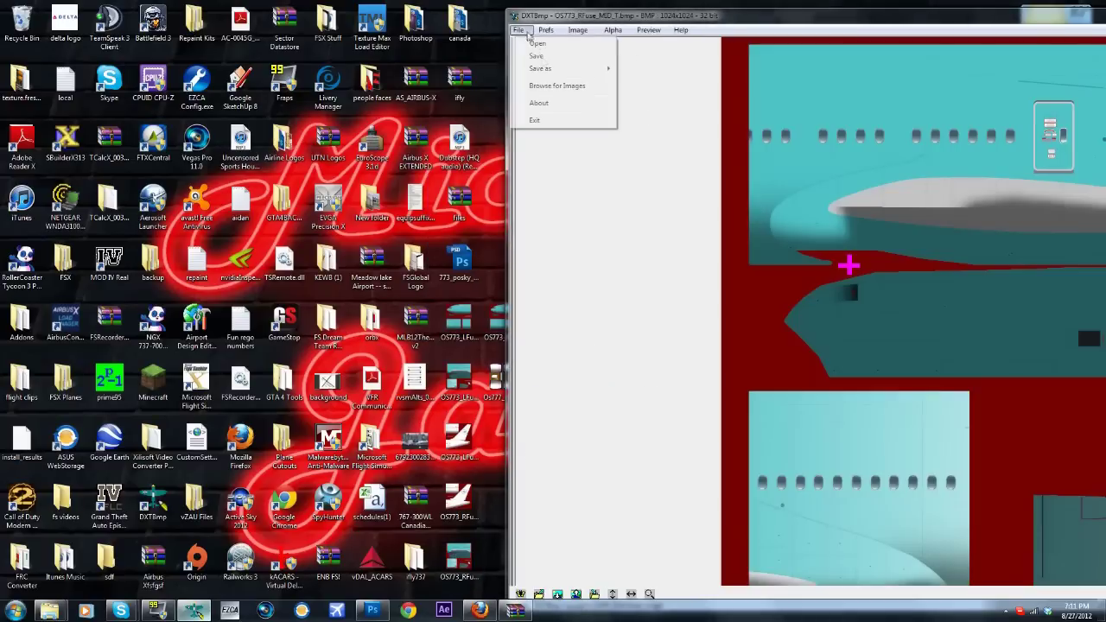
mouse_move(553, 68)
click(648, 55)
click(606, 297)
click(545, 350)
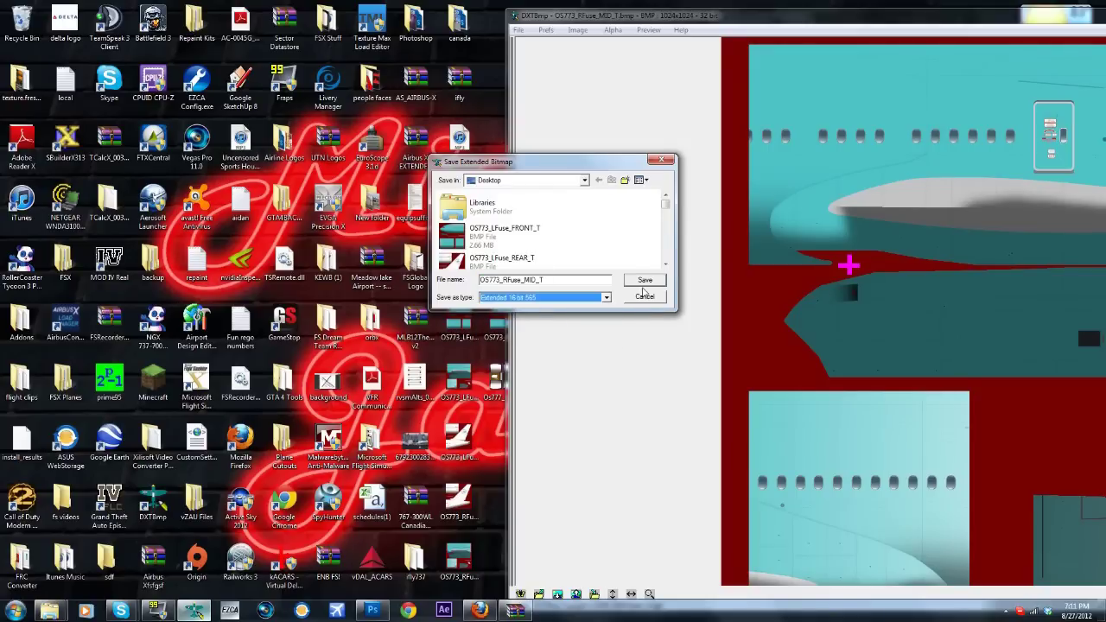
click(644, 280)
click(579, 310)
Step: Load OS773_RFuse_FRONT_T.bmp and resave it as an Extended 16 bit 565 bitmap, replacing the existing file
drag(497, 320, 816, 232)
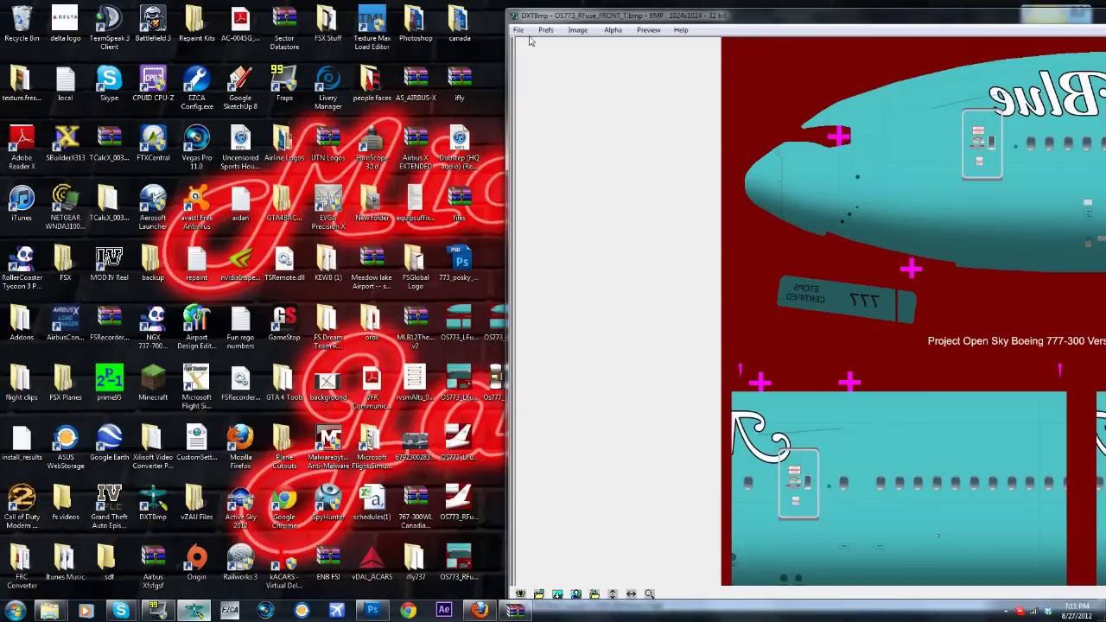
click(519, 30)
mouse_move(551, 69)
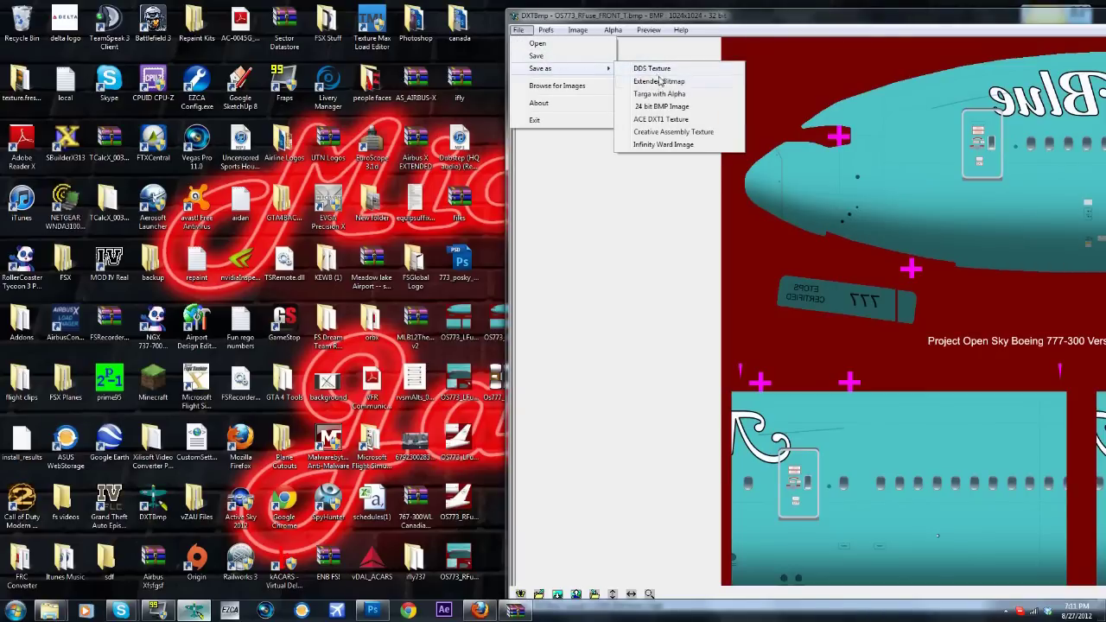
click(661, 81)
click(554, 297)
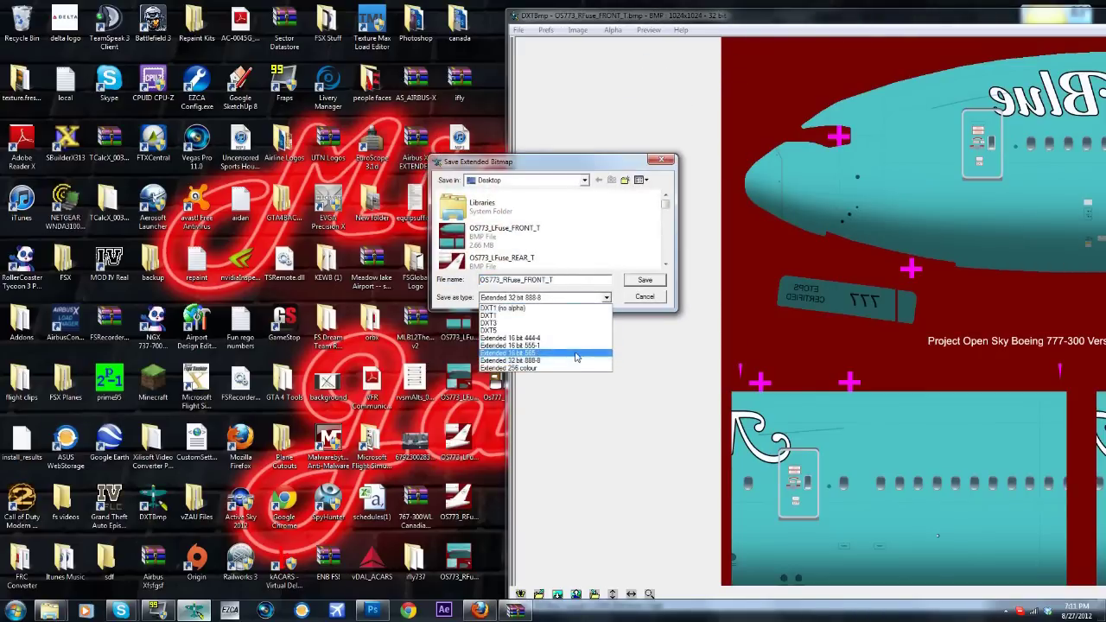
click(576, 357)
click(645, 279)
click(587, 309)
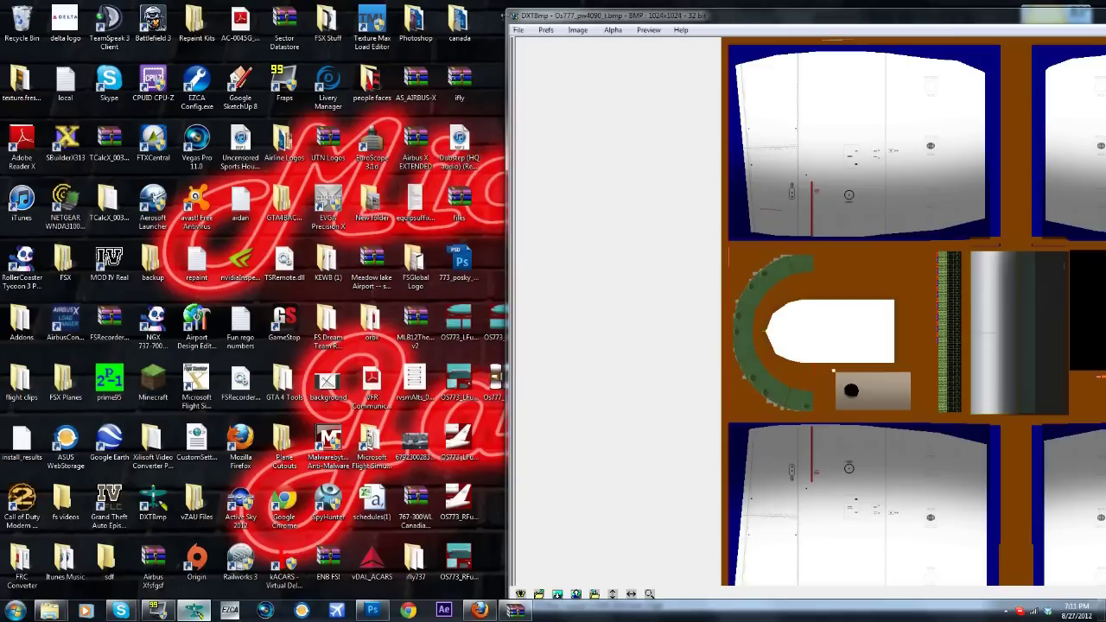
Step: Save Os777_pw4090_t.bmp as an Extended 16 bit 565 bitmap on the Desktop, replacing the existing file
click(518, 29)
mouse_move(581, 72)
click(658, 80)
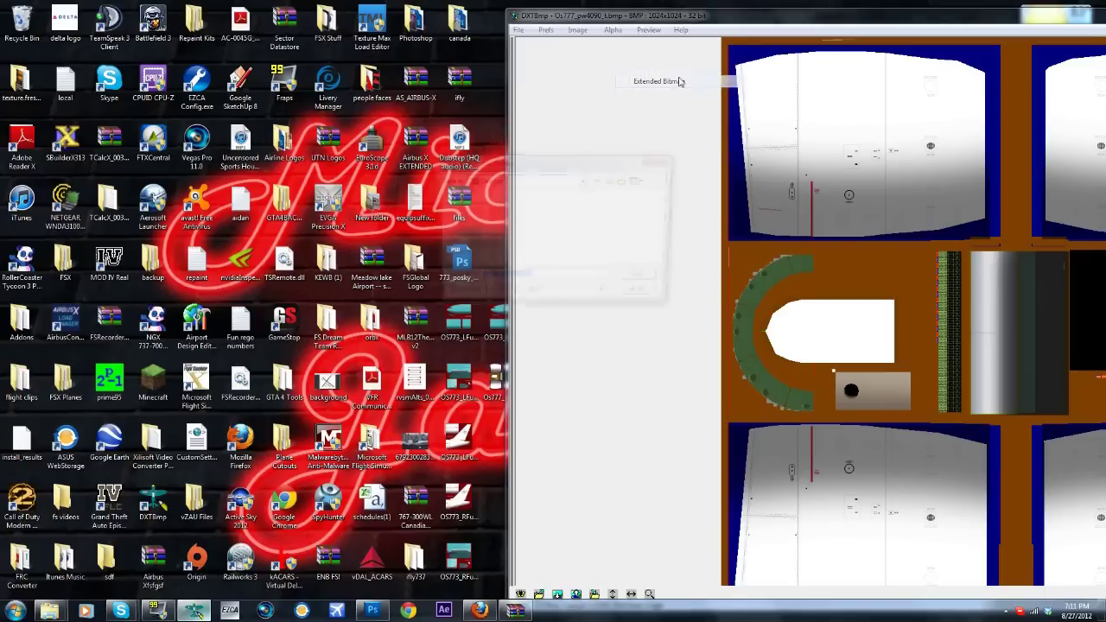
click(607, 297)
click(559, 349)
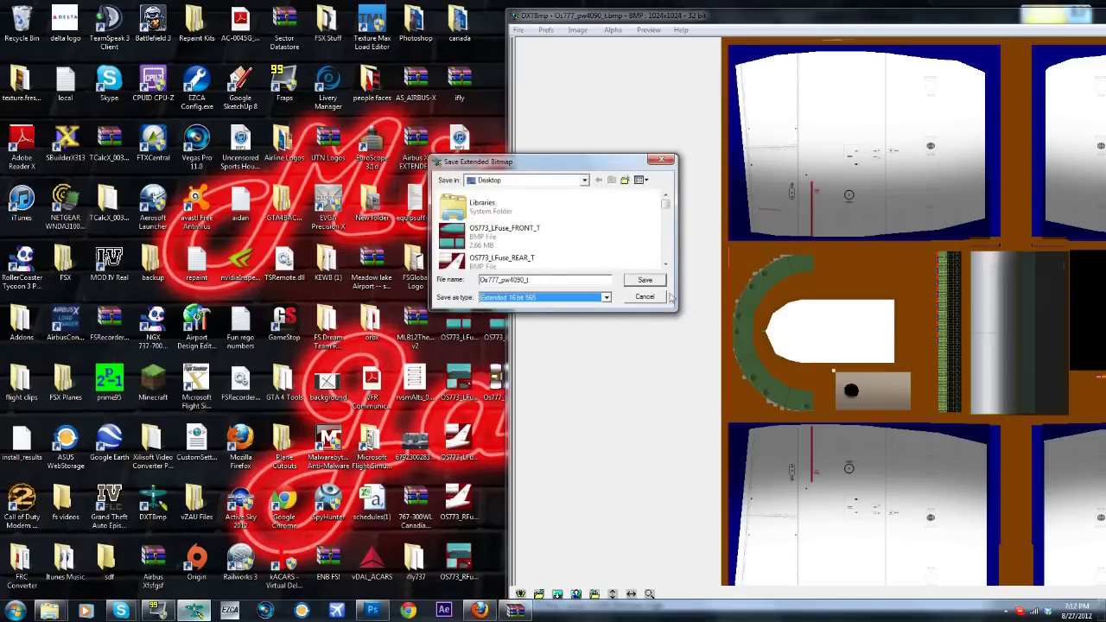
click(645, 279)
click(587, 309)
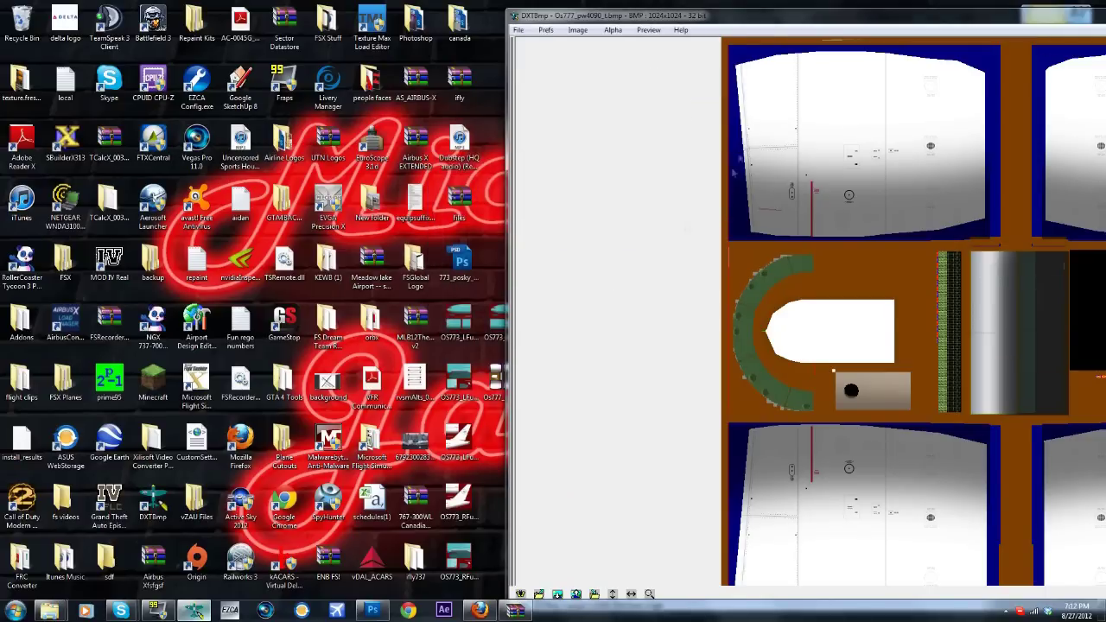
drag(759, 21, 401, 19)
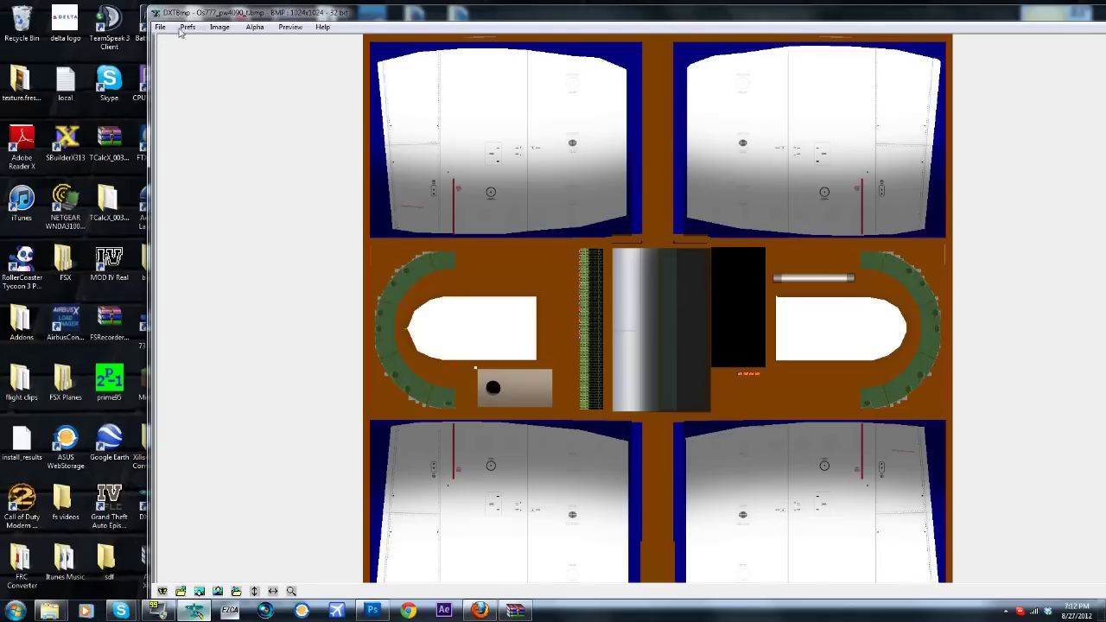
click(222, 27)
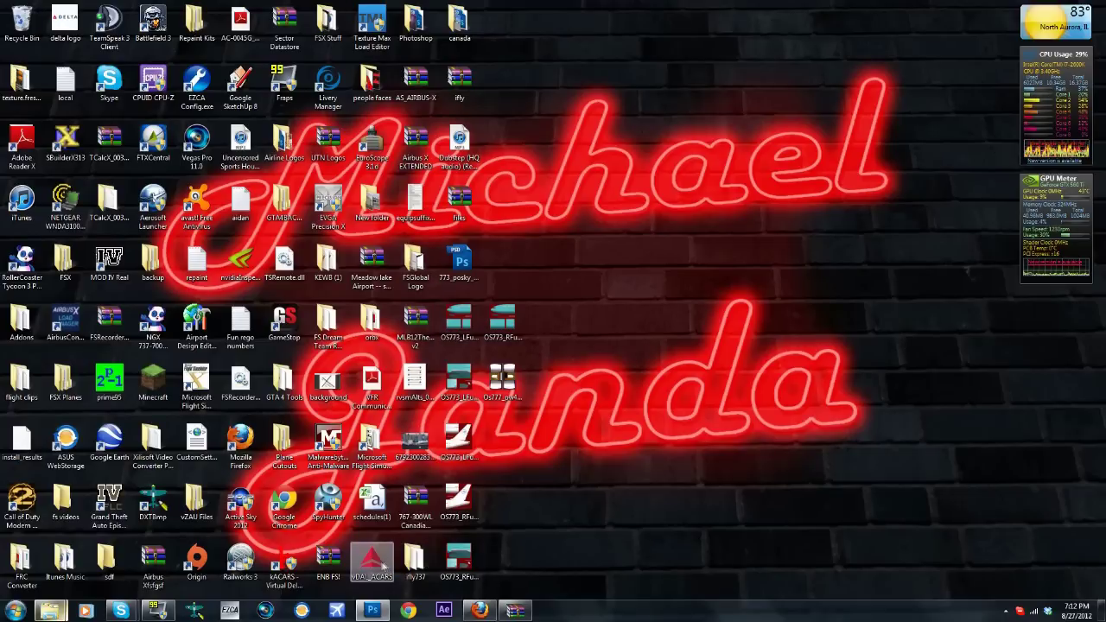
Step: Open the SimObjects\Airplanes folder inside the Microsoft Flight Simulator X installation folder
double_click(387, 464)
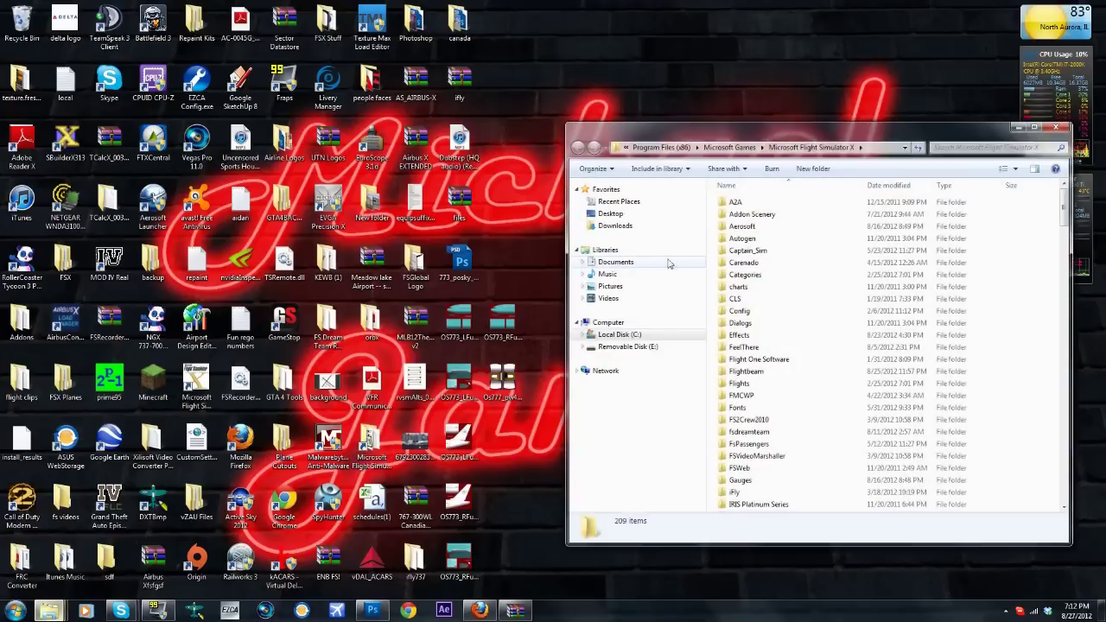
scroll(780, 341, down, 6)
scroll(780, 341, down, 5)
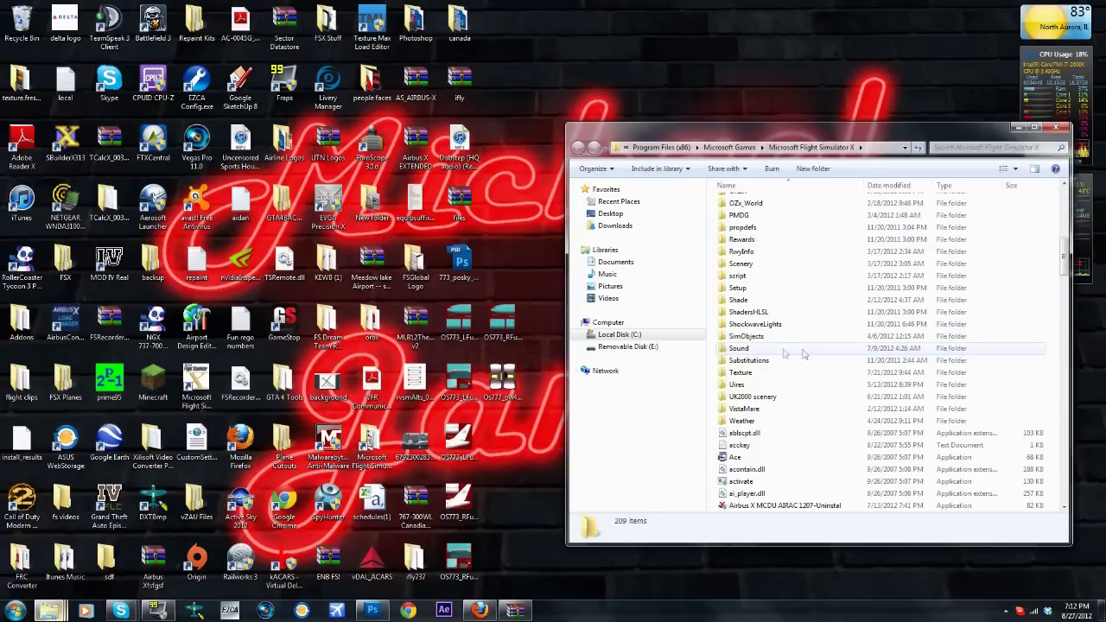
double_click(760, 336)
double_click(767, 204)
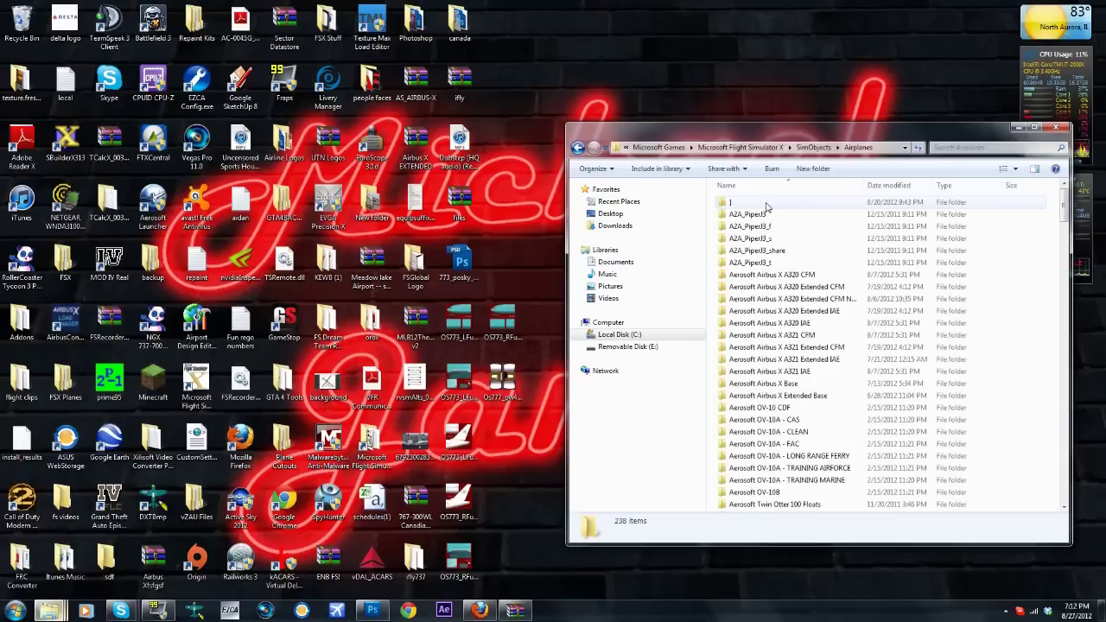
Step: Find the Boeing 777-300ER Air India aircraft folder and open its texture.Air_India subfolder
scroll(770, 276, down, 7)
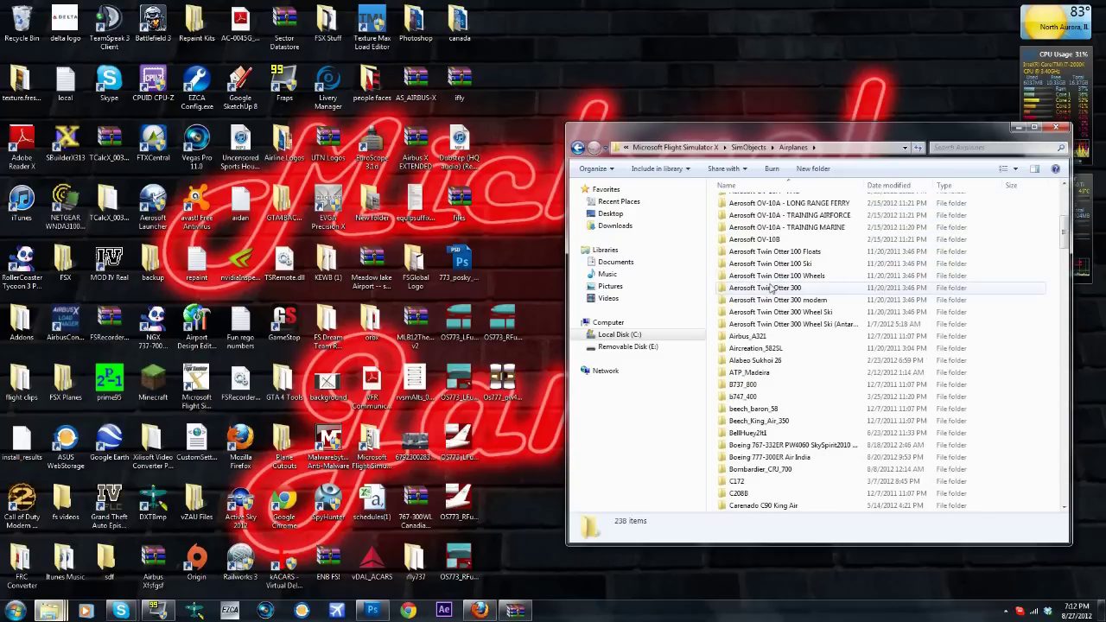
scroll(772, 291, down, 3)
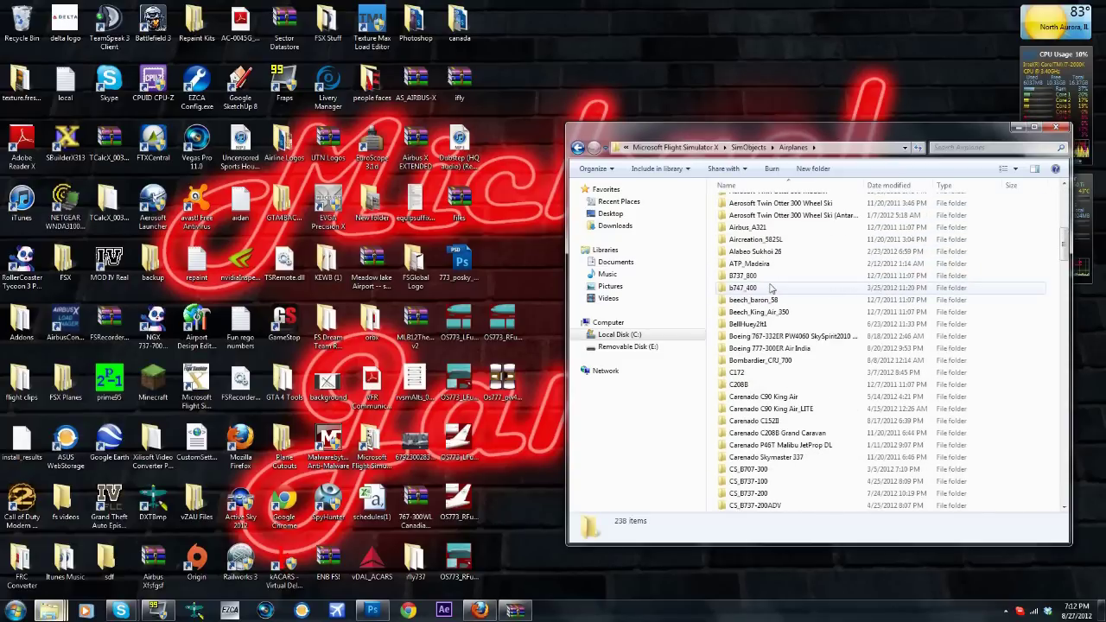
scroll(777, 337, down, 10)
scroll(782, 342, down, 4)
scroll(782, 342, down, 2)
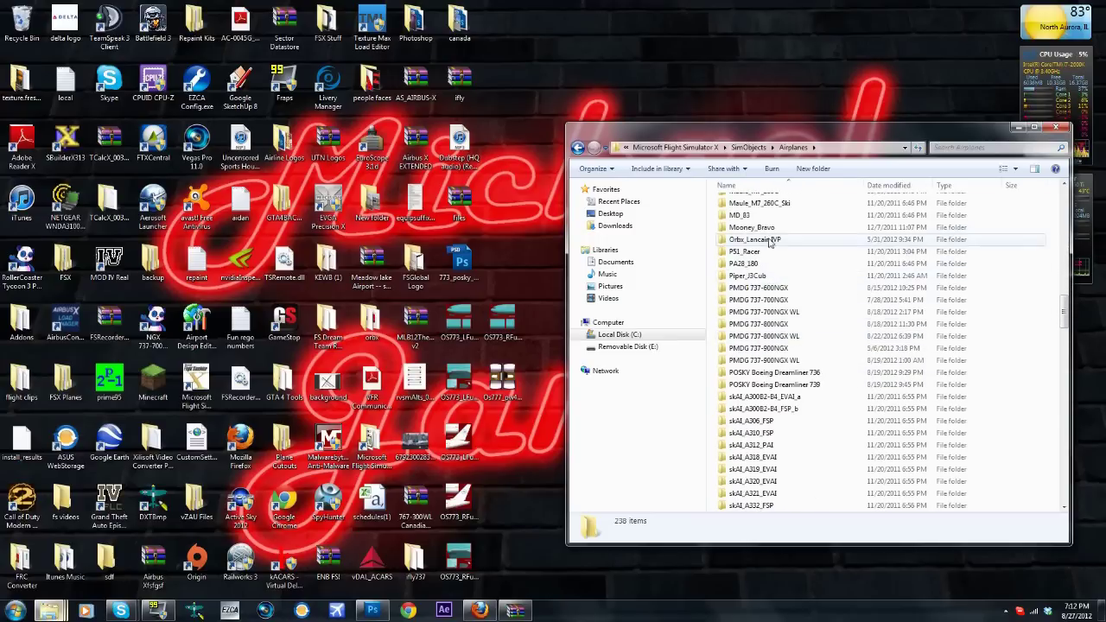
scroll(770, 243, up, 5)
scroll(769, 243, up, 7)
scroll(770, 243, up, 2)
double_click(775, 234)
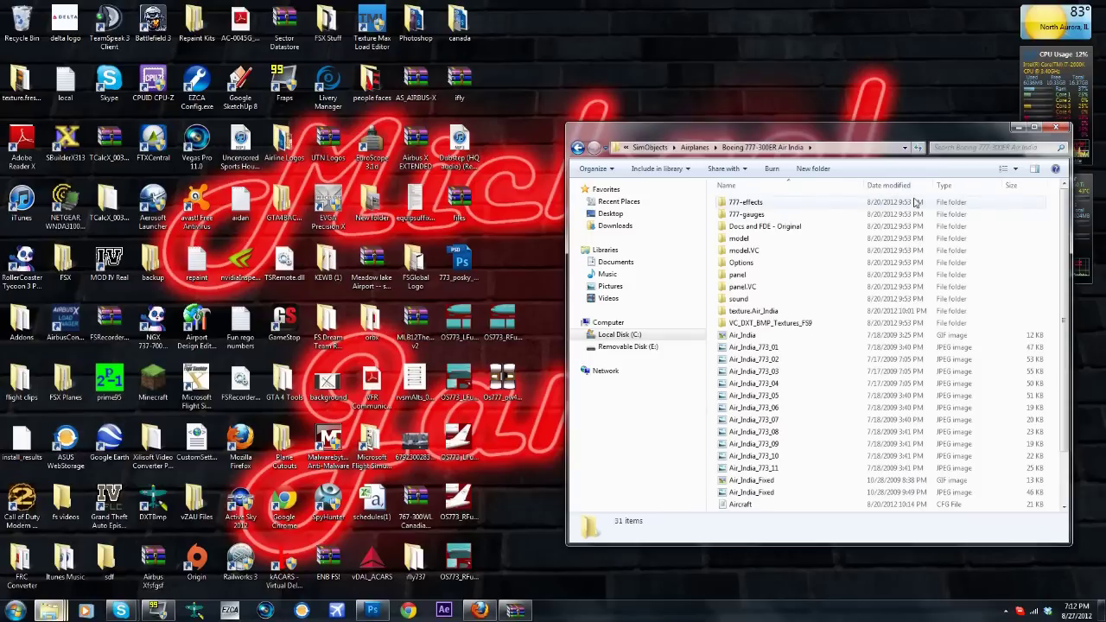
scroll(912, 205, down, 1)
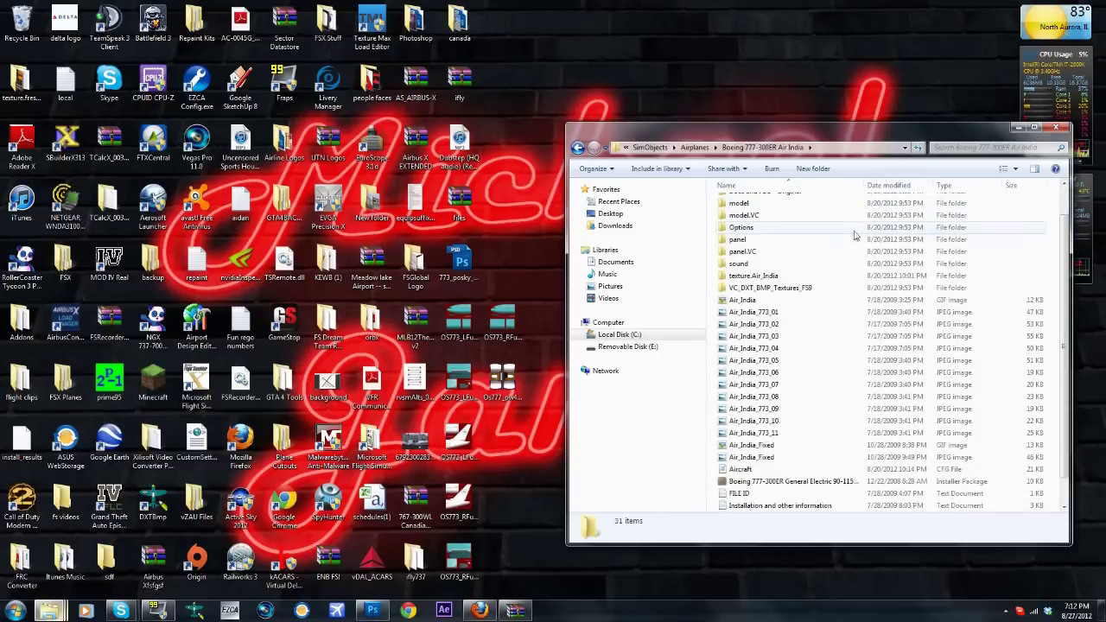
double_click(817, 278)
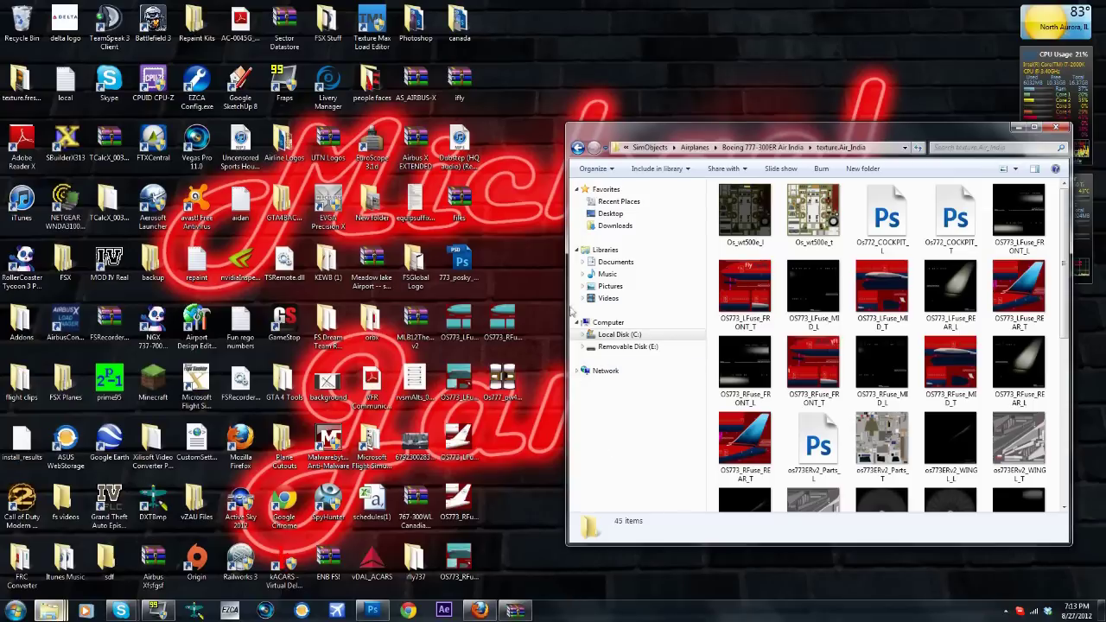
Step: Move the six OS773 fuselage bitmaps and Os777_pw4090_t from the Desktop into texture.Air_India, replacing the existing files
drag(439, 318, 753, 507)
click(560, 251)
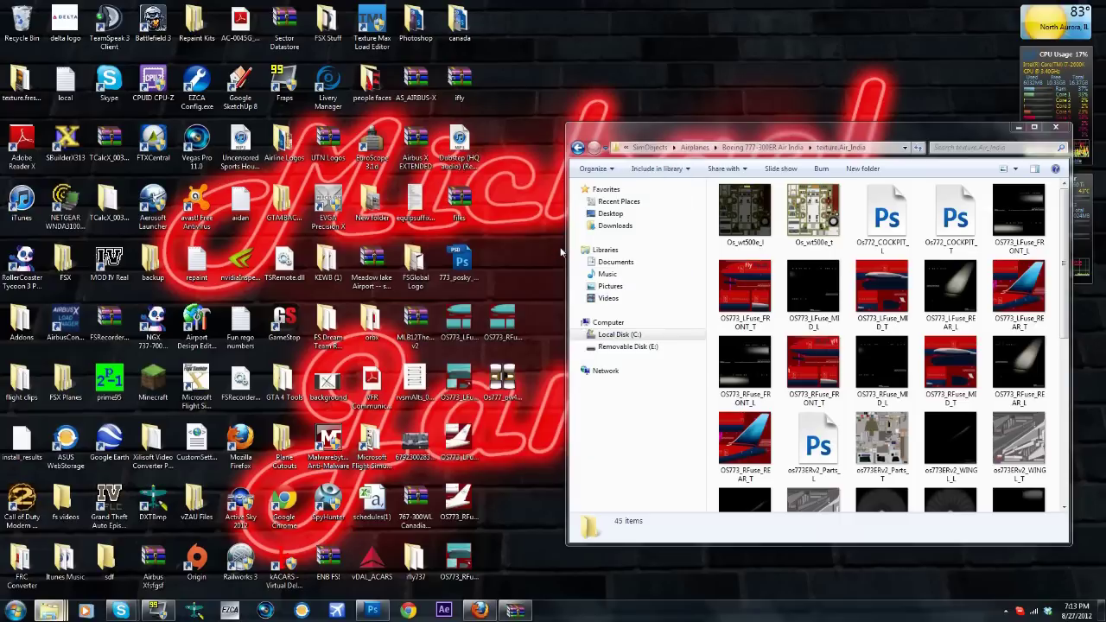
click(562, 251)
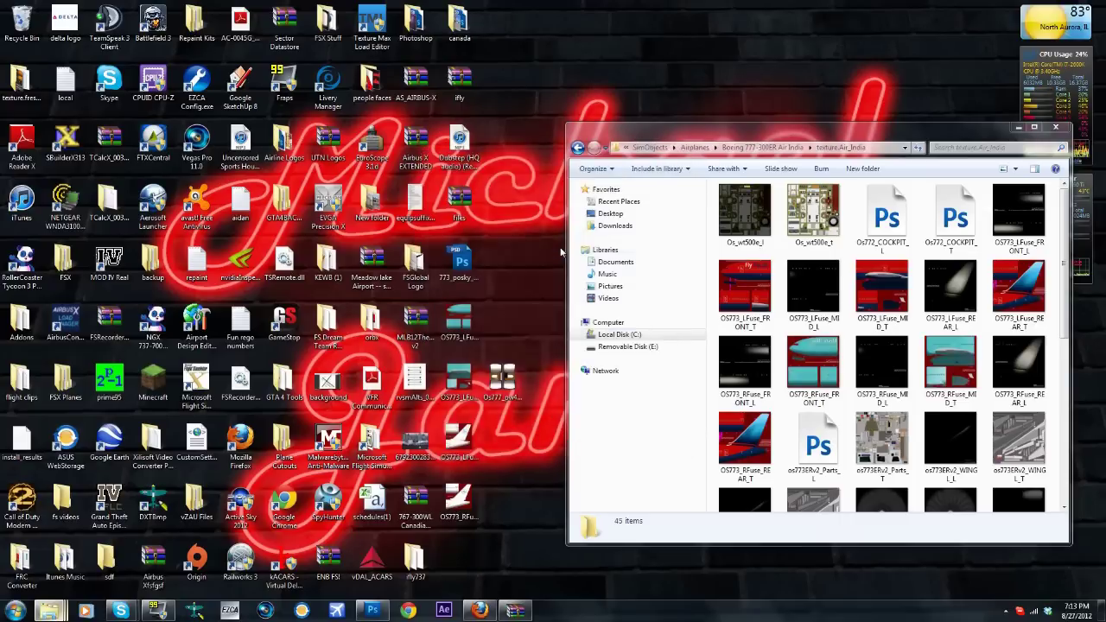
click(562, 250)
click(561, 251)
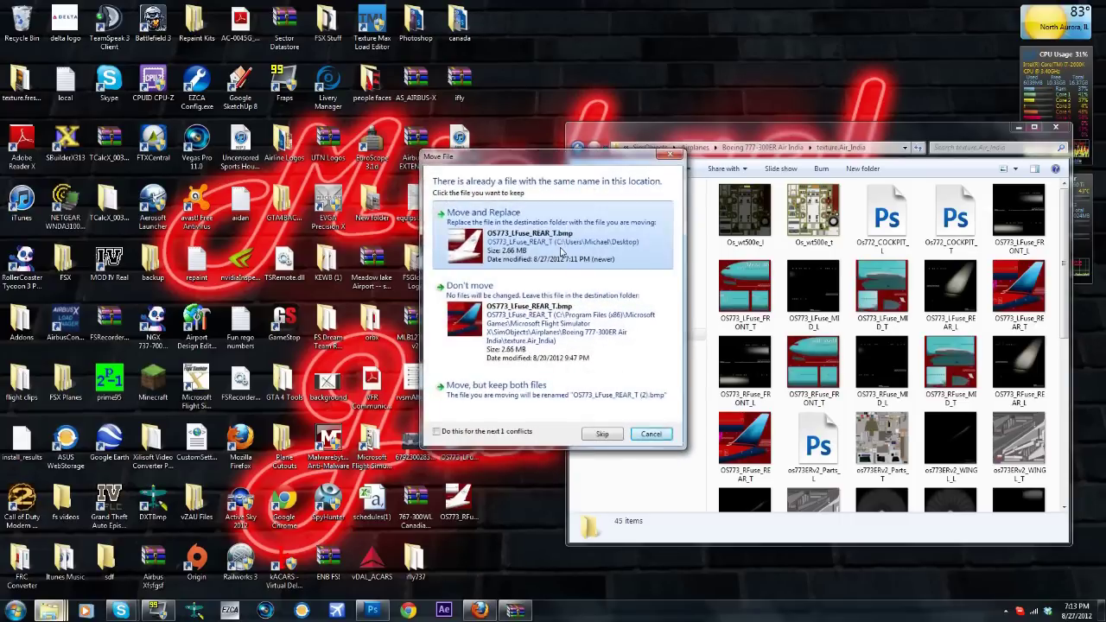
click(571, 253)
scroll(998, 395, down, 10)
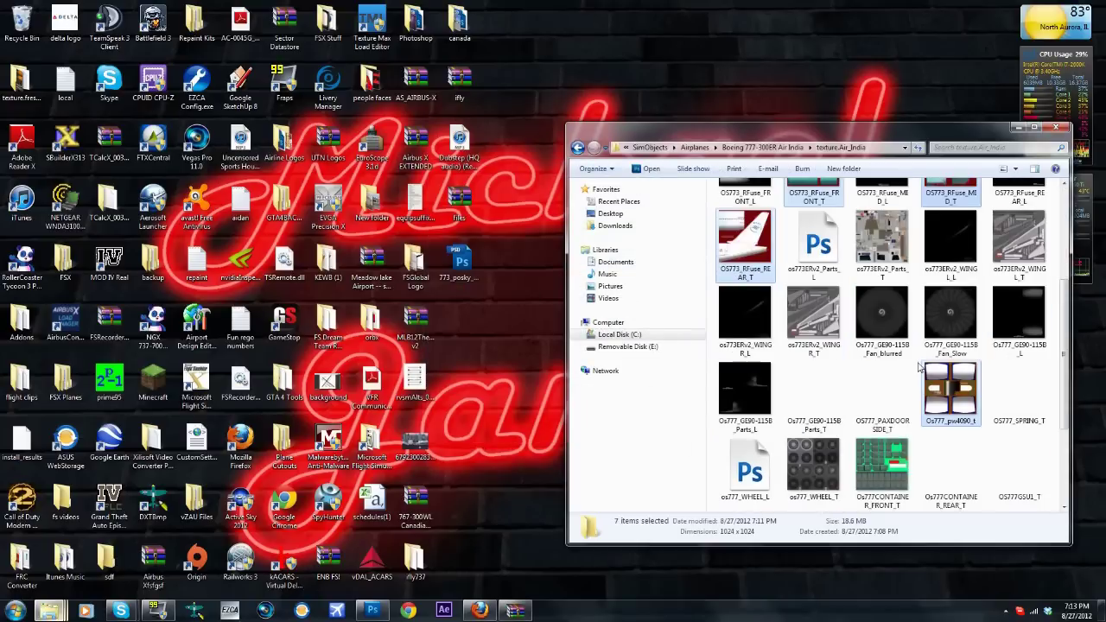
scroll(908, 363, up, 5)
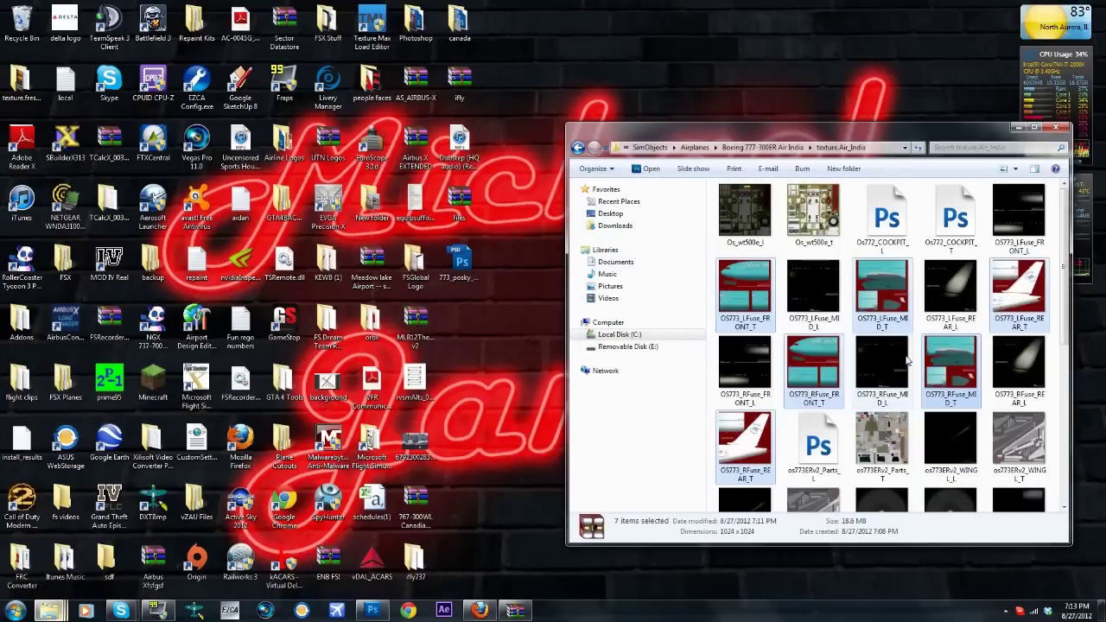
Step: Open Os_wt500e_t.bmp in Photoshop, inspect the ground-vehicle texture at 200% zoom, and close it to return to the texture folder
click(951, 216)
click(814, 212)
double_click(816, 204)
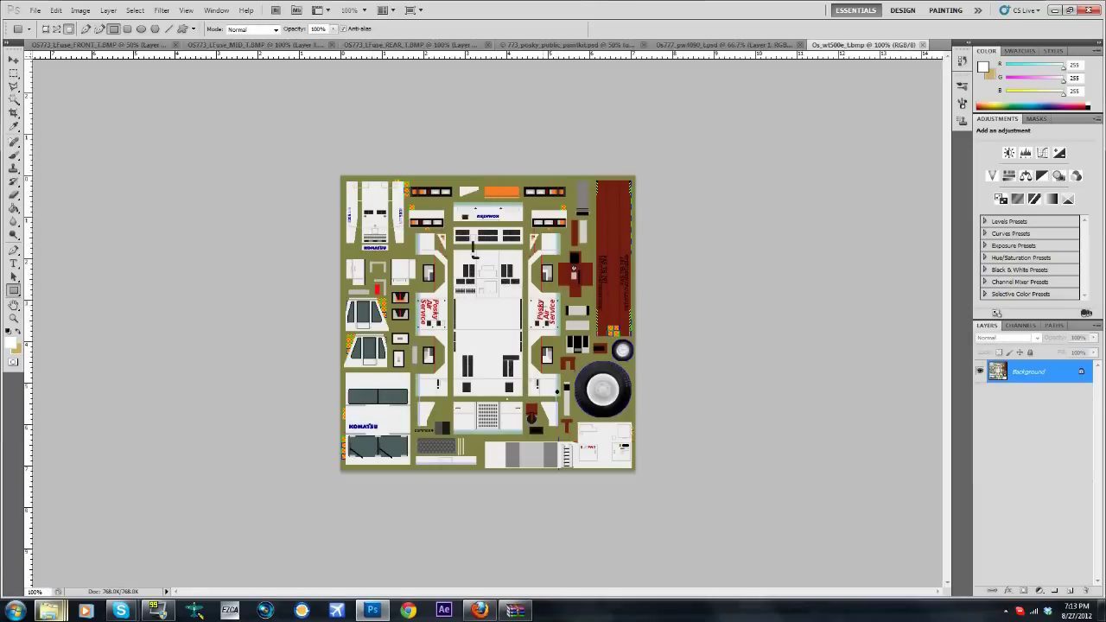
click(363, 10)
click(364, 51)
click(364, 10)
click(370, 65)
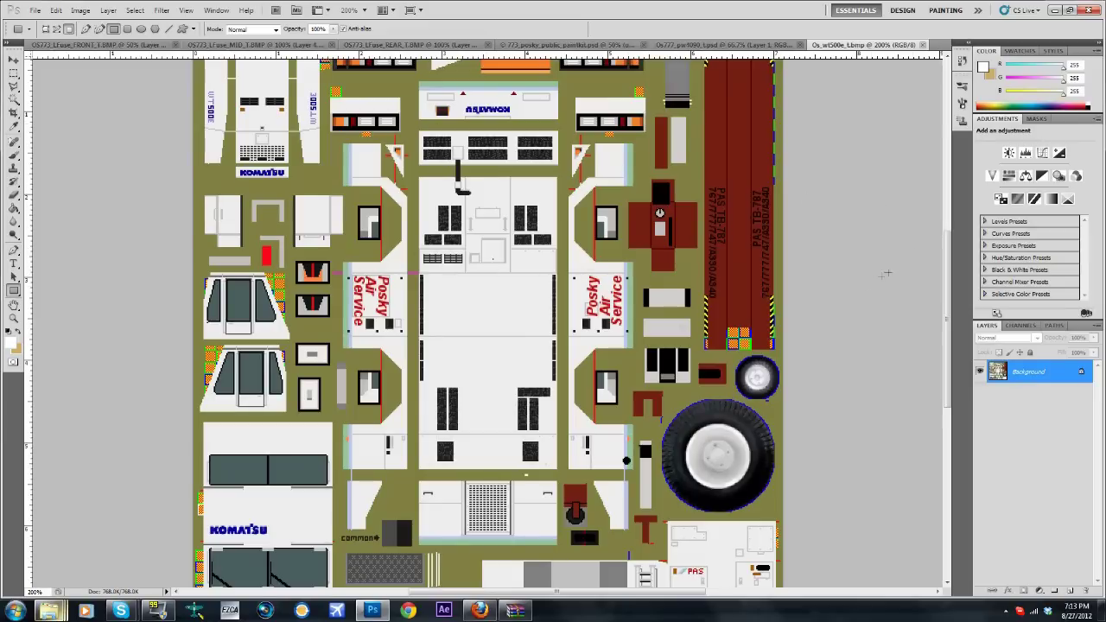
mouse_move(949, 249)
mouse_down()
mouse_move(949, 263)
mouse_move(948, 250)
mouse_up()
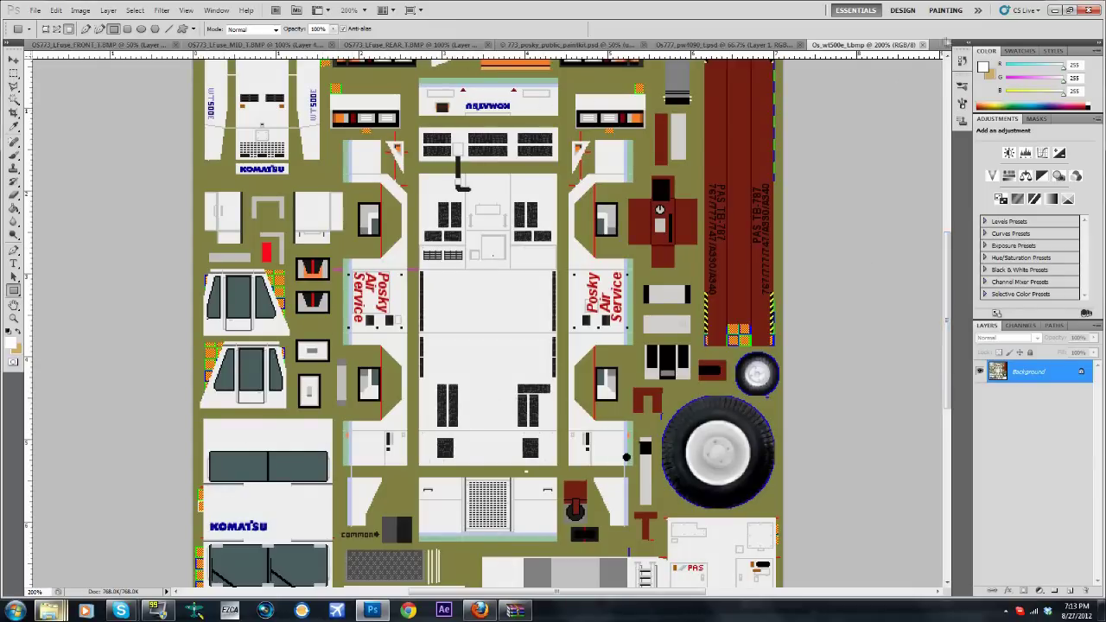
click(923, 45)
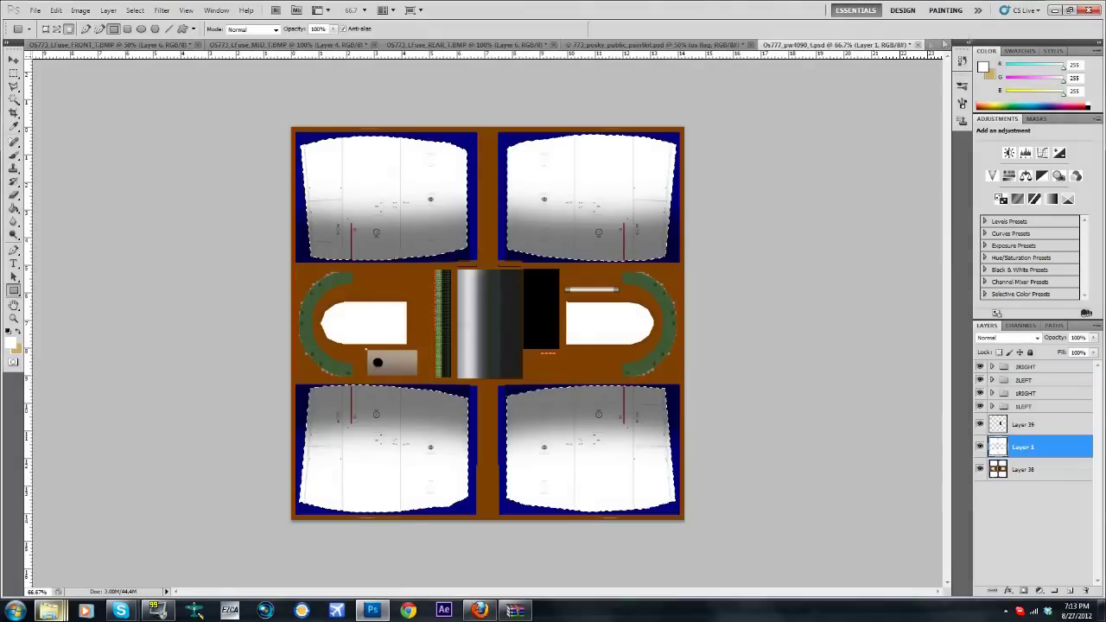
click(1055, 10)
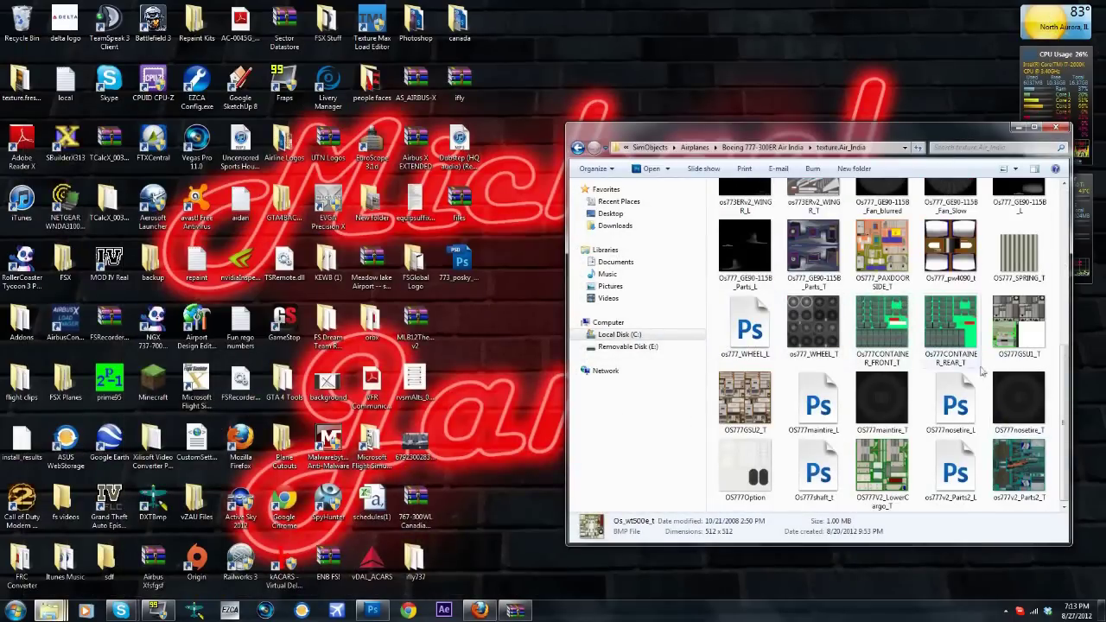
Step: Open Os777CONTAINER_REAR_T.bmp in Photoshop to inspect the cargo container texture, and close it to return to the texture folder
scroll(951, 380, up, 5)
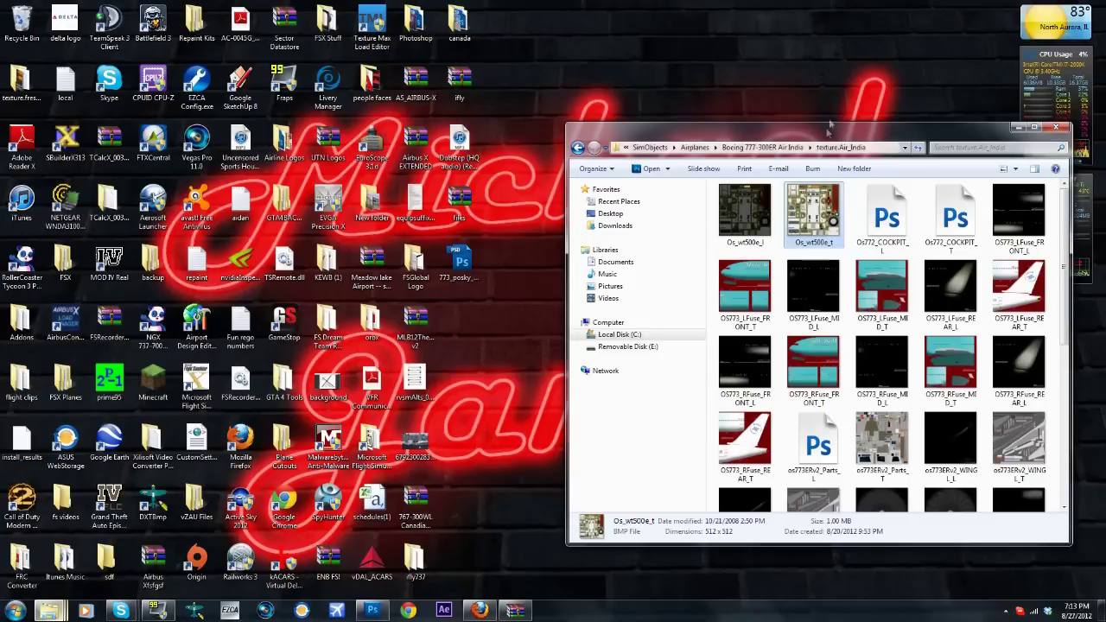
scroll(813, 212, down, 5)
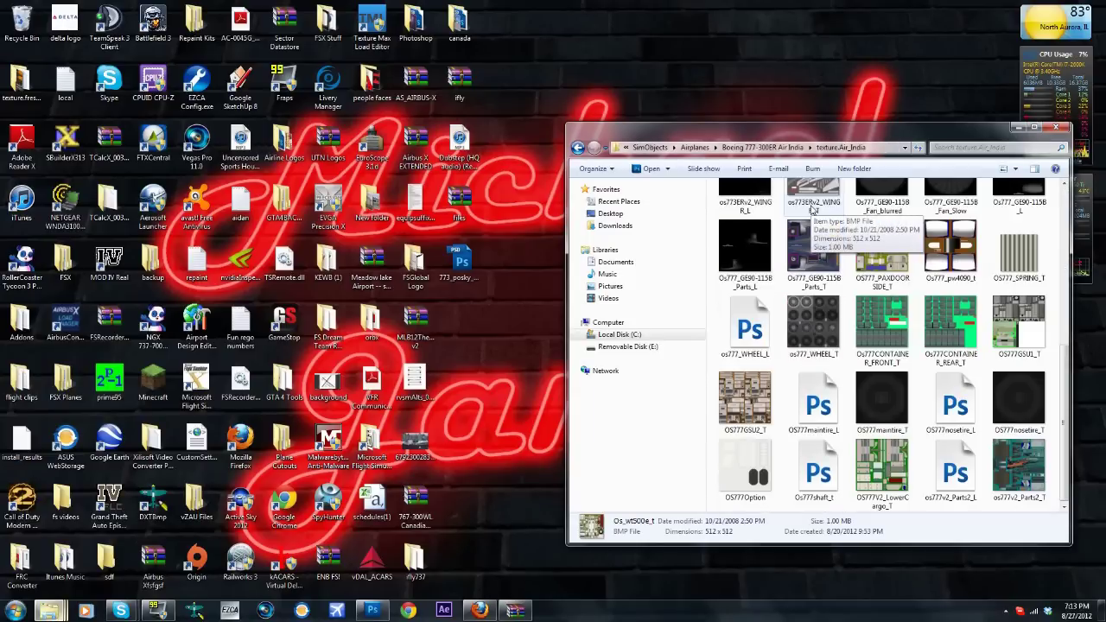
double_click(927, 320)
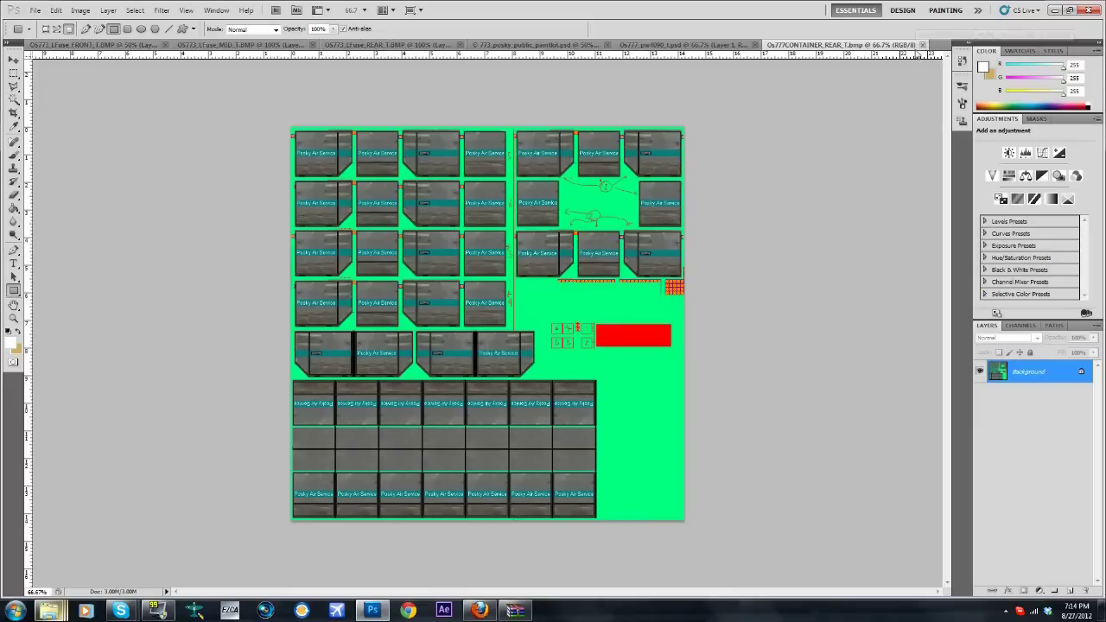
click(923, 44)
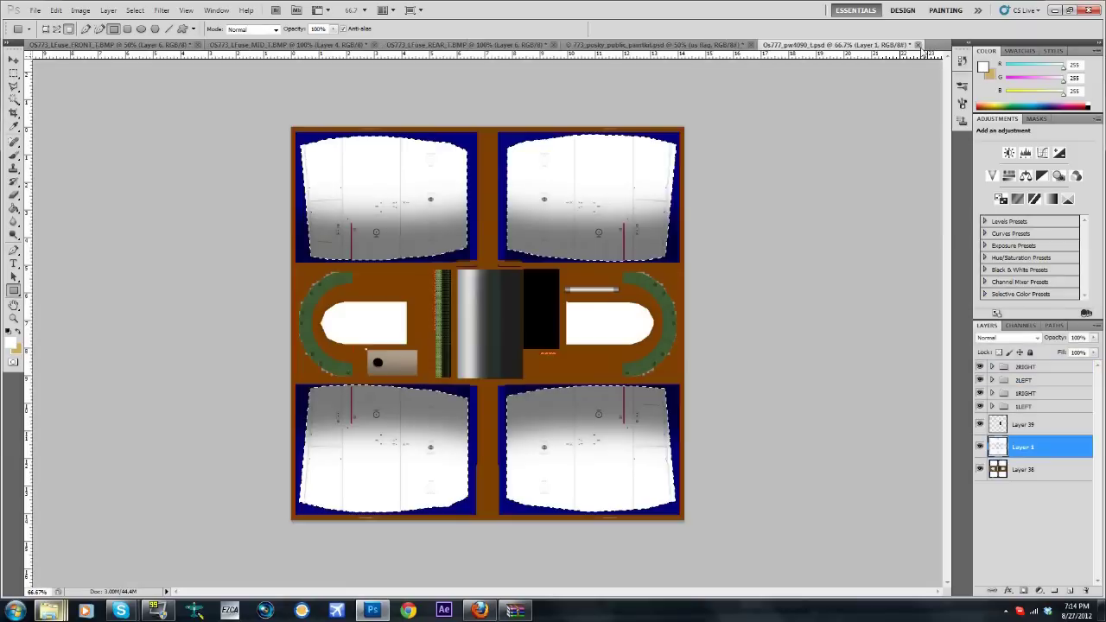
click(1054, 10)
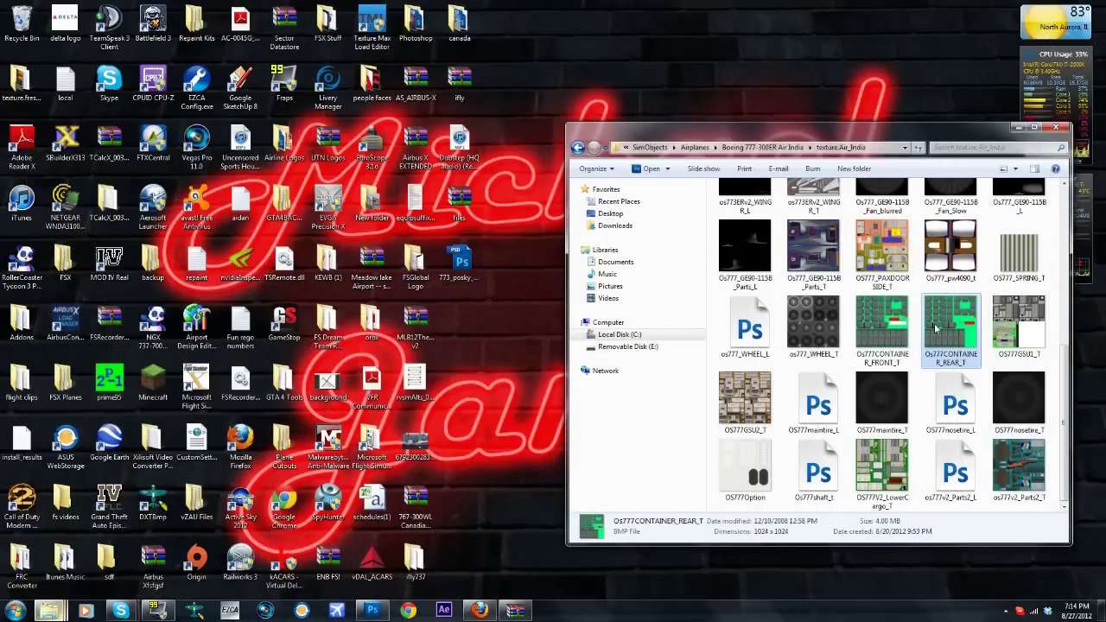
scroll(781, 415, up, 3)
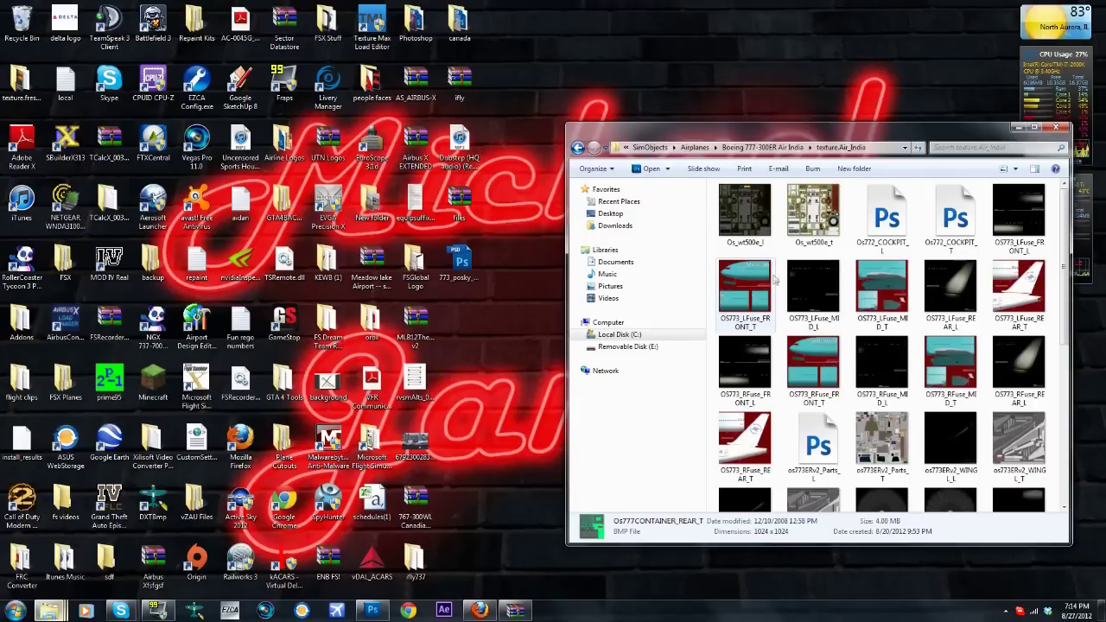